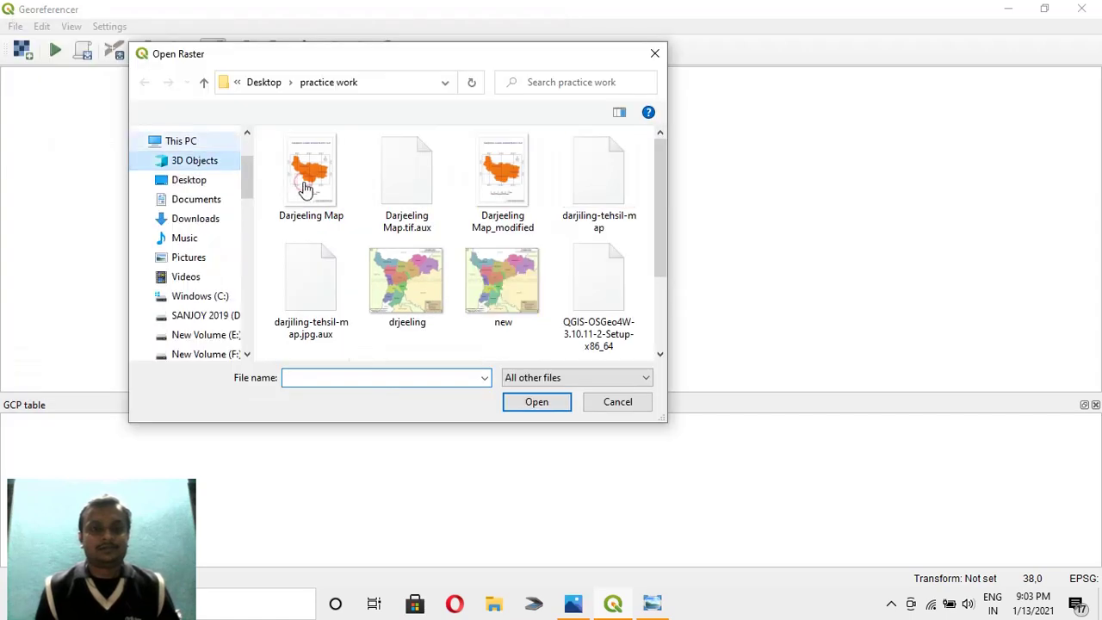
# Step: Open the Darjeeling Map raster from the practice work folder on the Desktop in the Georeferencer
pyautogui.click(306, 189)
pyautogui.click(541, 407)
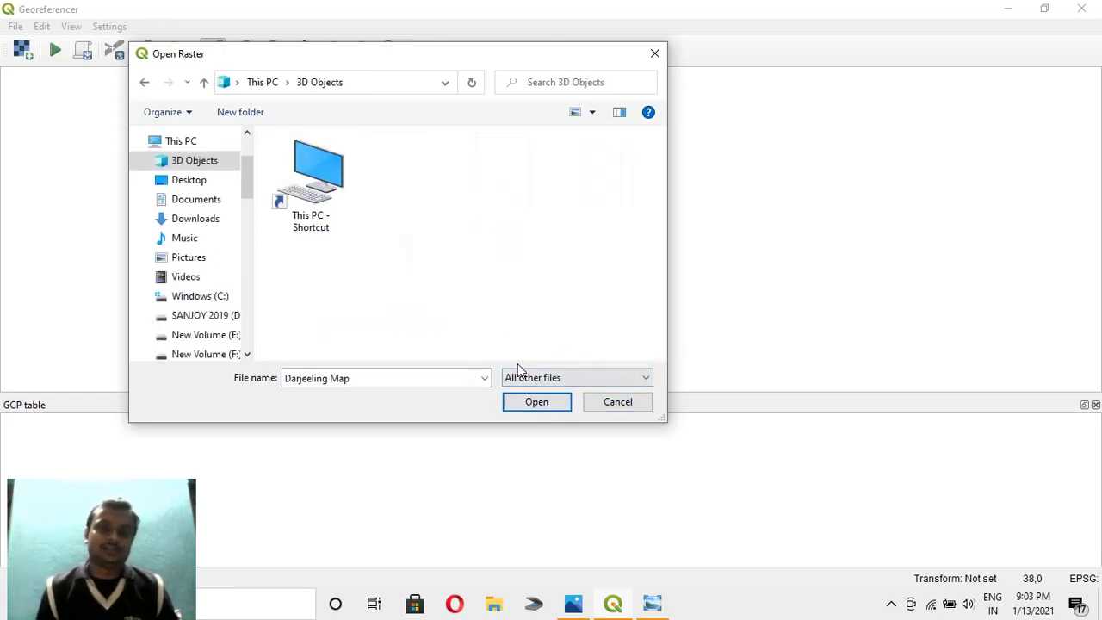
pyautogui.click(189, 183)
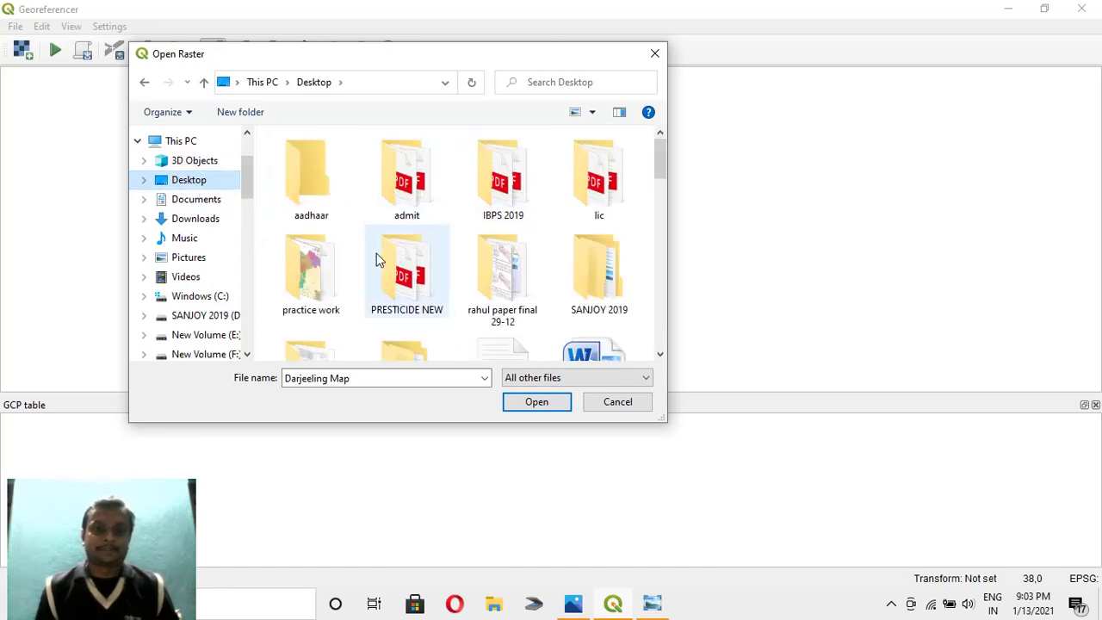
pyautogui.doubleClick(320, 293)
pyautogui.doubleClick(306, 203)
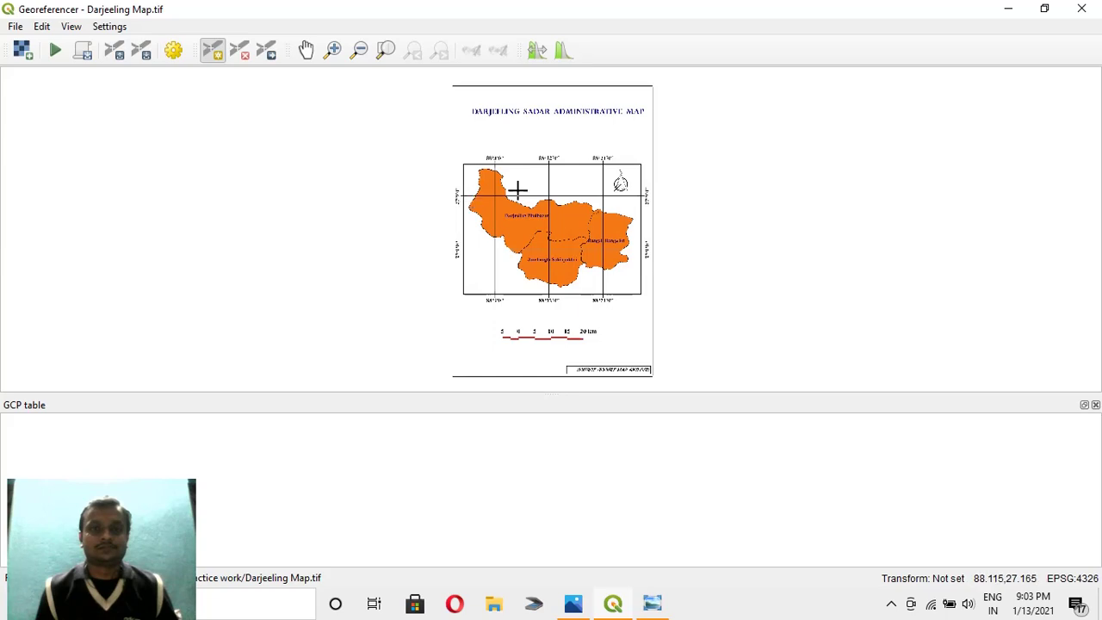
# Step: Add a control point at the 88°3'0" / 27°9'0" grid intersection with X/East 88 03 and Y/North 27 09
pyautogui.scroll(5, 519, 189)
pyautogui.scroll(-4, 519, 189)
pyautogui.scroll(2, 478, 200)
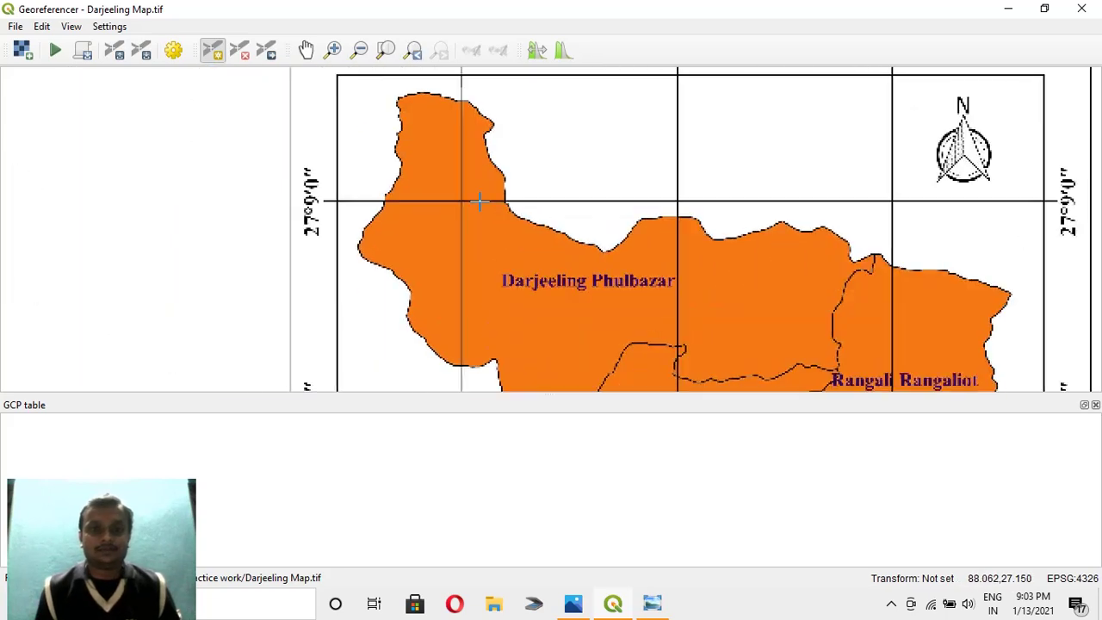
pyautogui.scroll(-2, 478, 201)
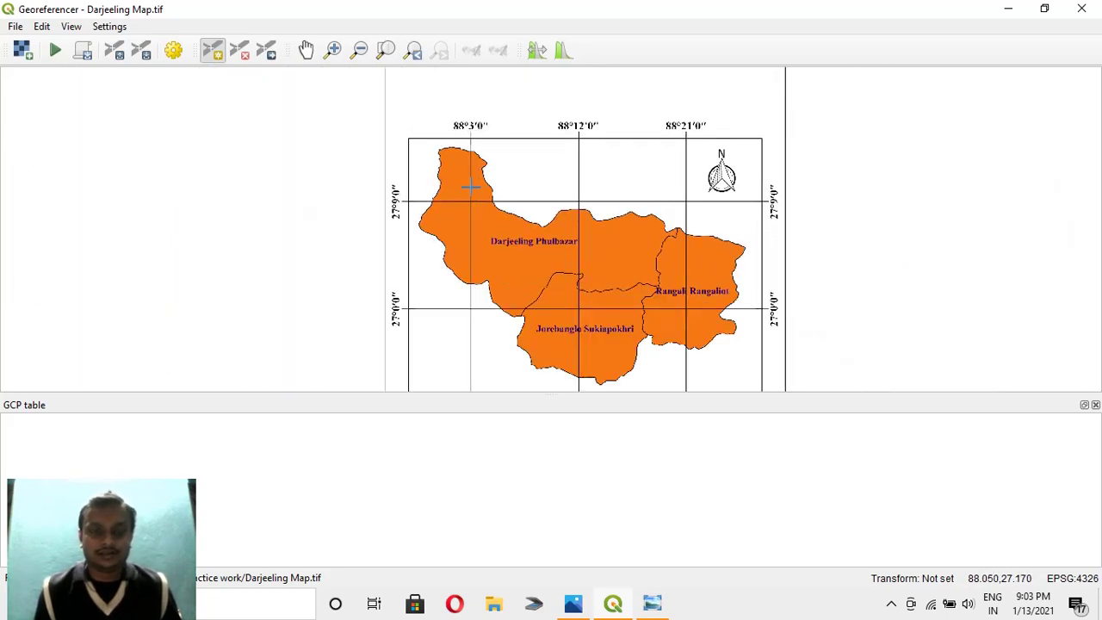
pyautogui.scroll(2, 470, 182)
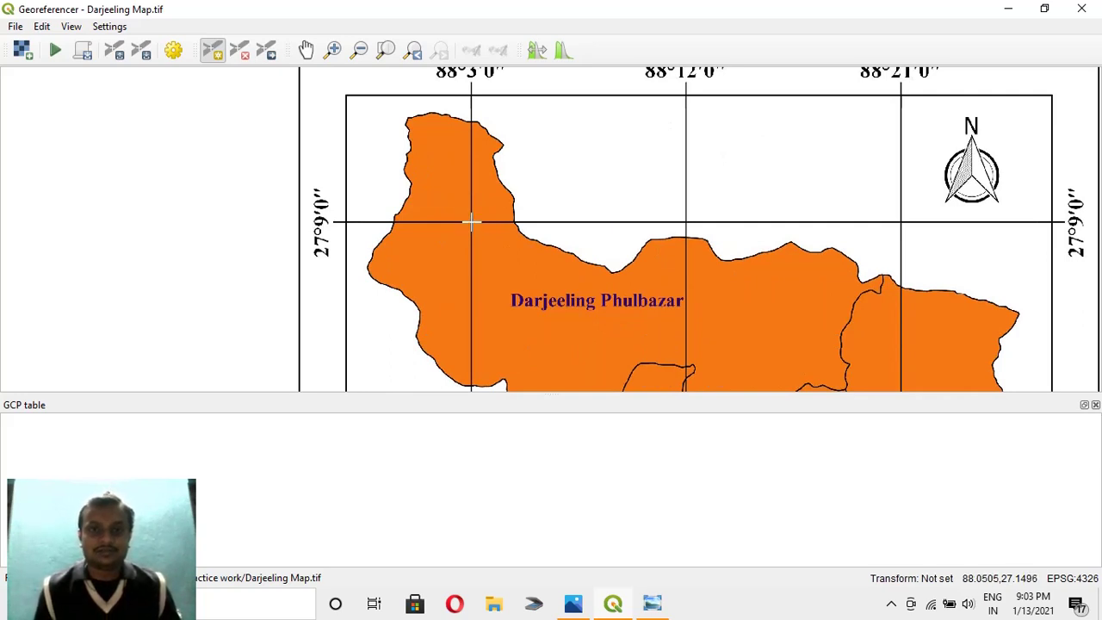
pyautogui.click(471, 222)
pyautogui.click(642, 260)
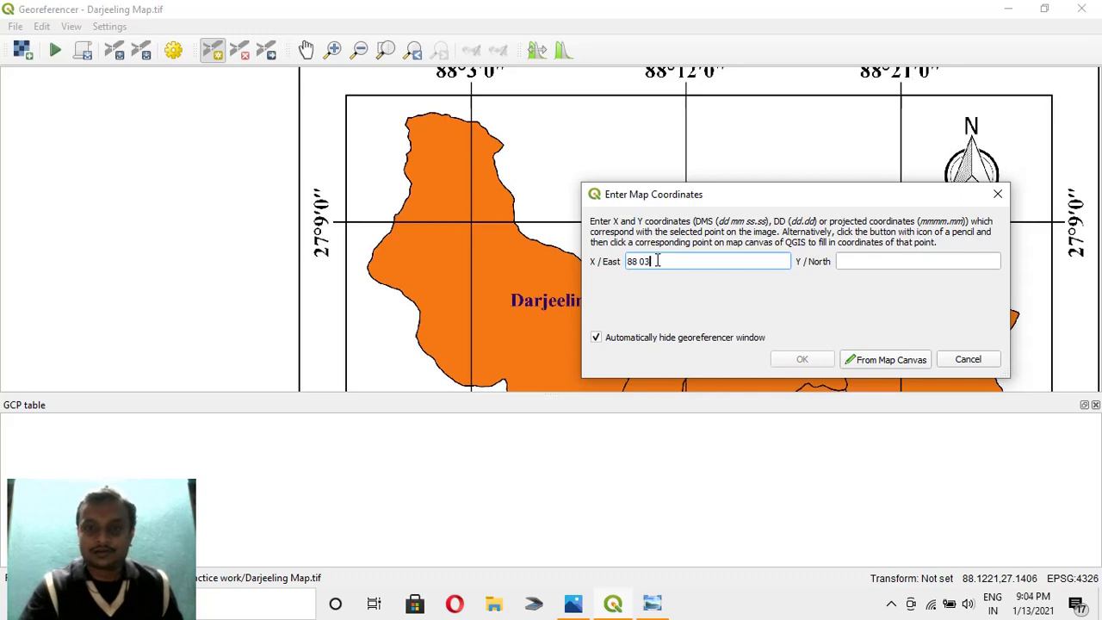
pyautogui.click(954, 258)
pyautogui.write('27 09')
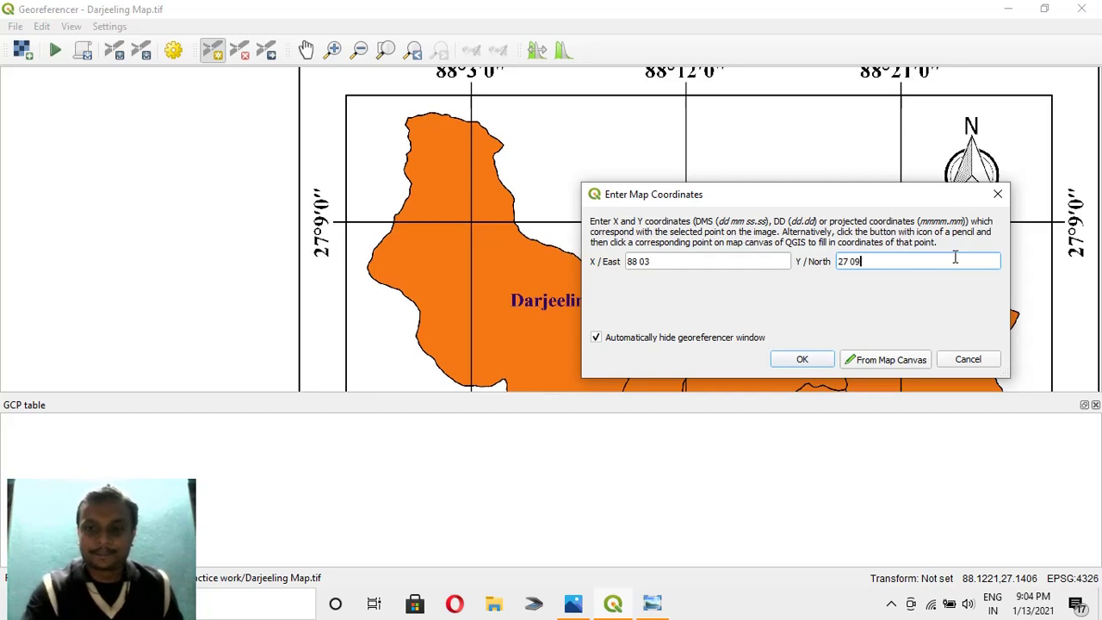
pyautogui.click(789, 361)
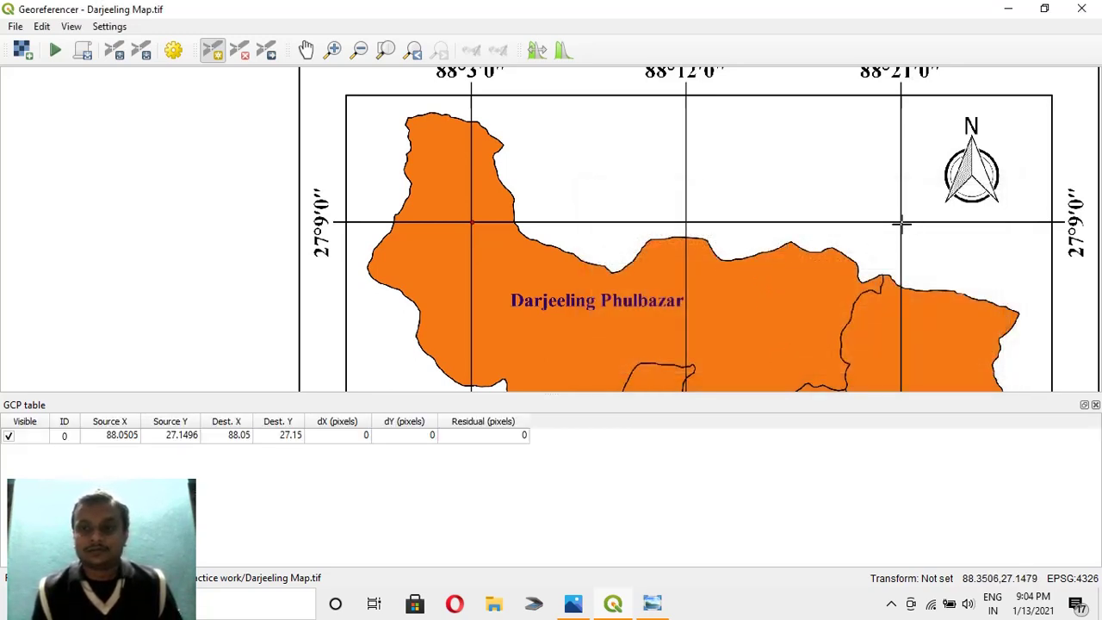
# Step: Add a control point at the 88°21'0" / 27°9'0" grid intersection with X/East 88 21 and Y/North 27 09
pyautogui.scroll(-1, 897, 201)
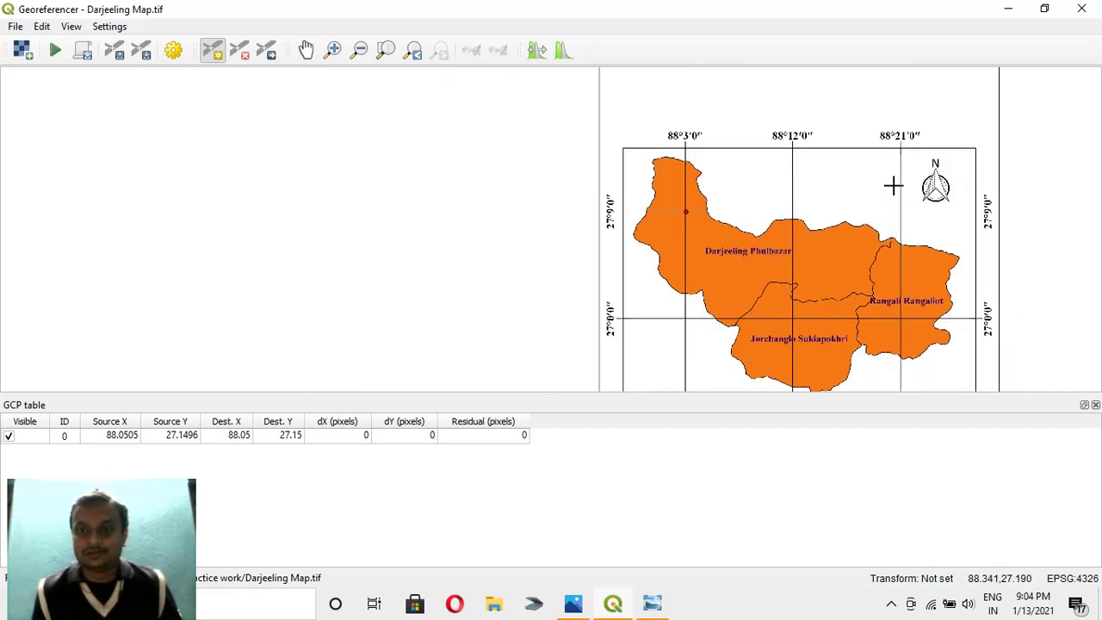
pyautogui.scroll(1, 898, 210)
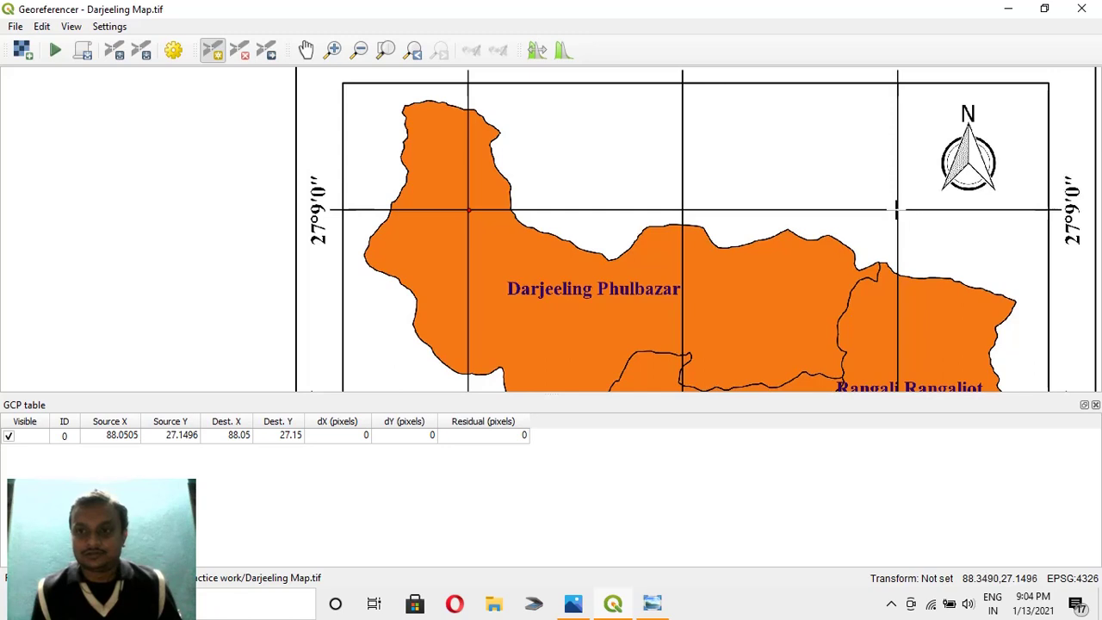
pyautogui.scroll(2, 896, 210)
pyautogui.click(895, 210)
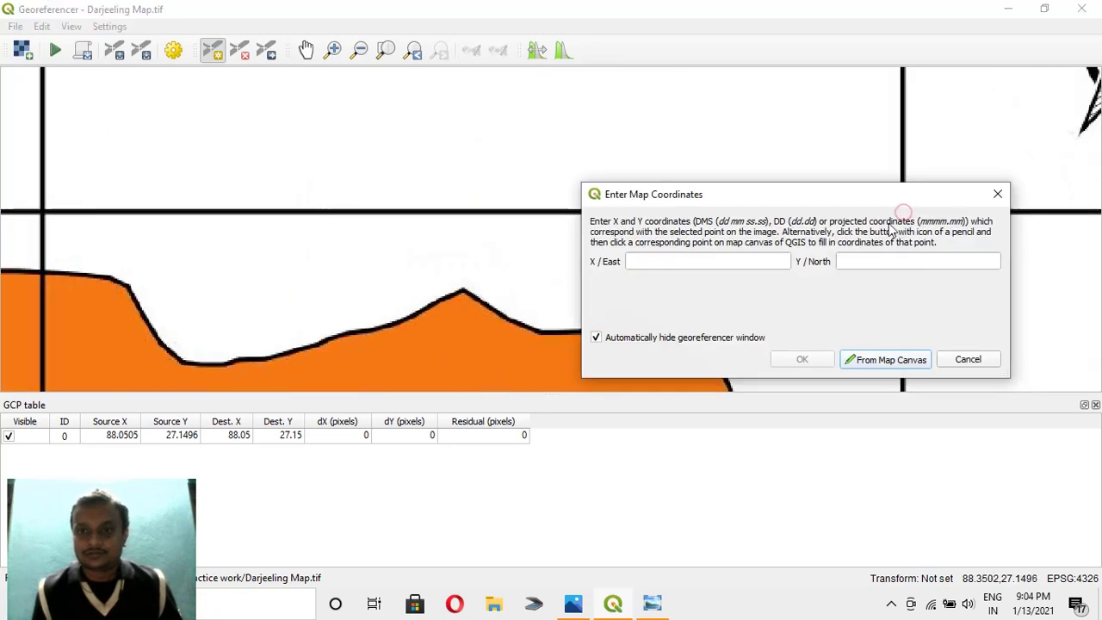
pyautogui.write('88 21')
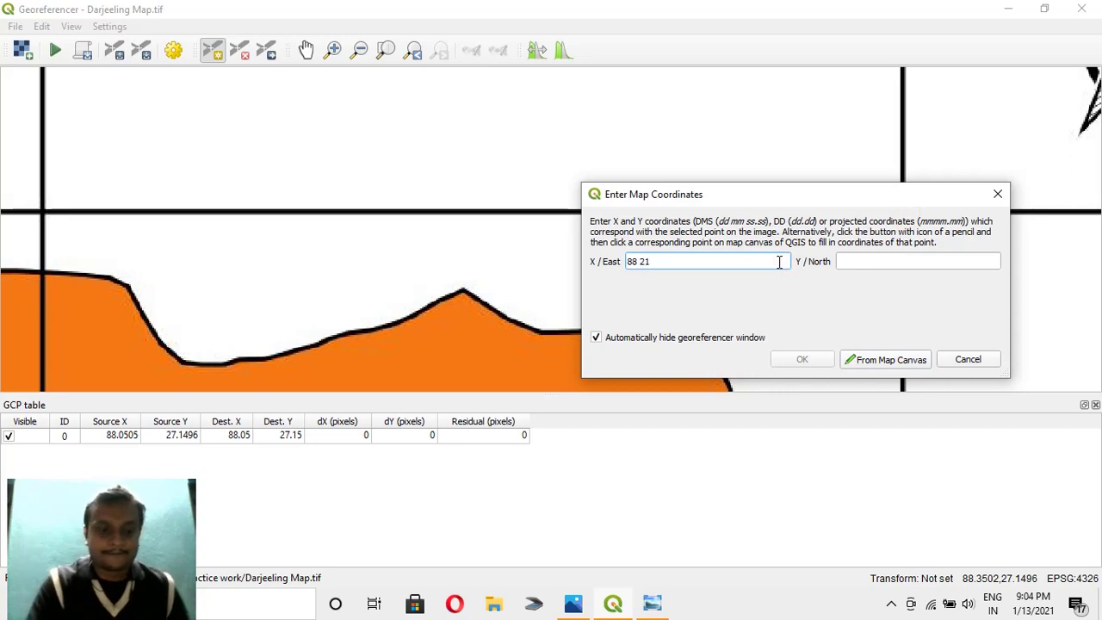
pyautogui.press('Tab')
pyautogui.write('2')
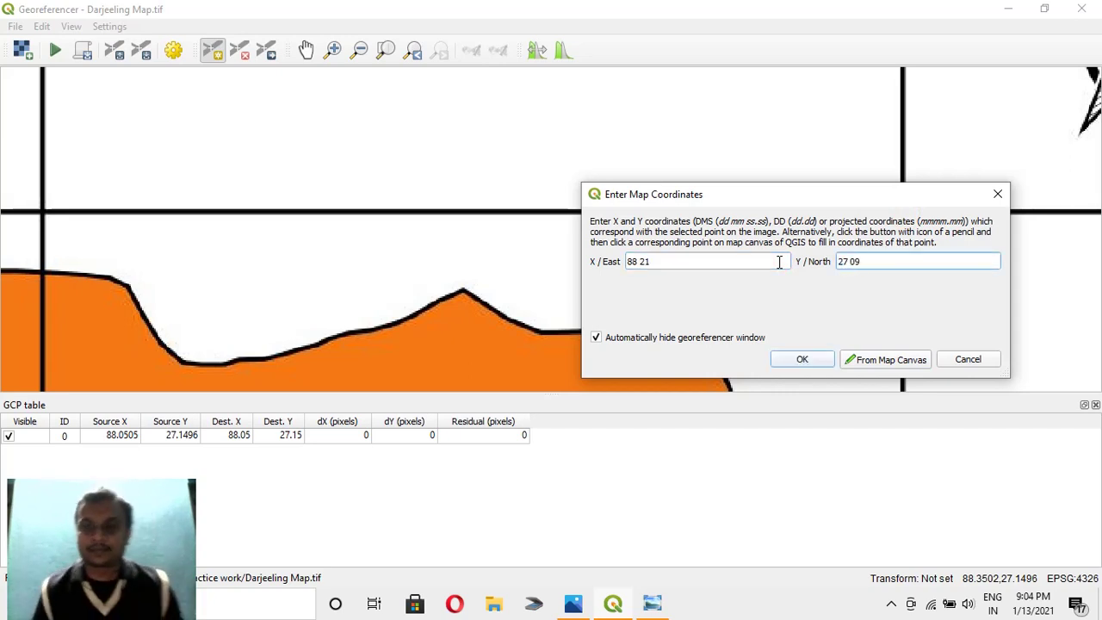
pyautogui.click(813, 358)
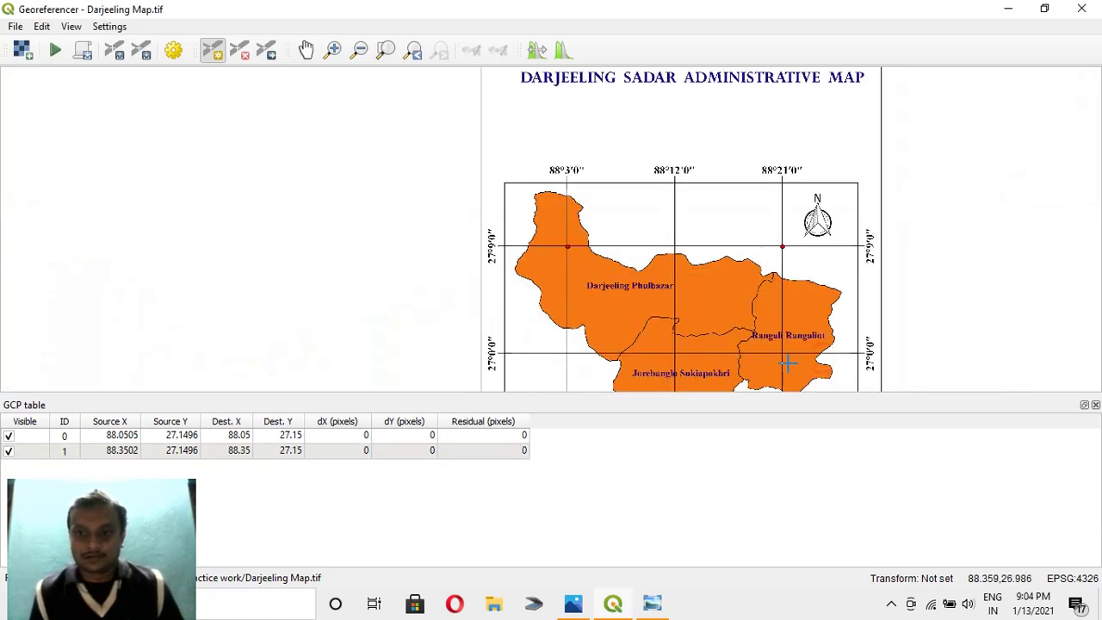
# Step: Add a control point at the 88°21'0" / 27°0'0" grid intersection with X/East 88 21 and Y/North 27 00
pyautogui.scroll(2, 787, 356)
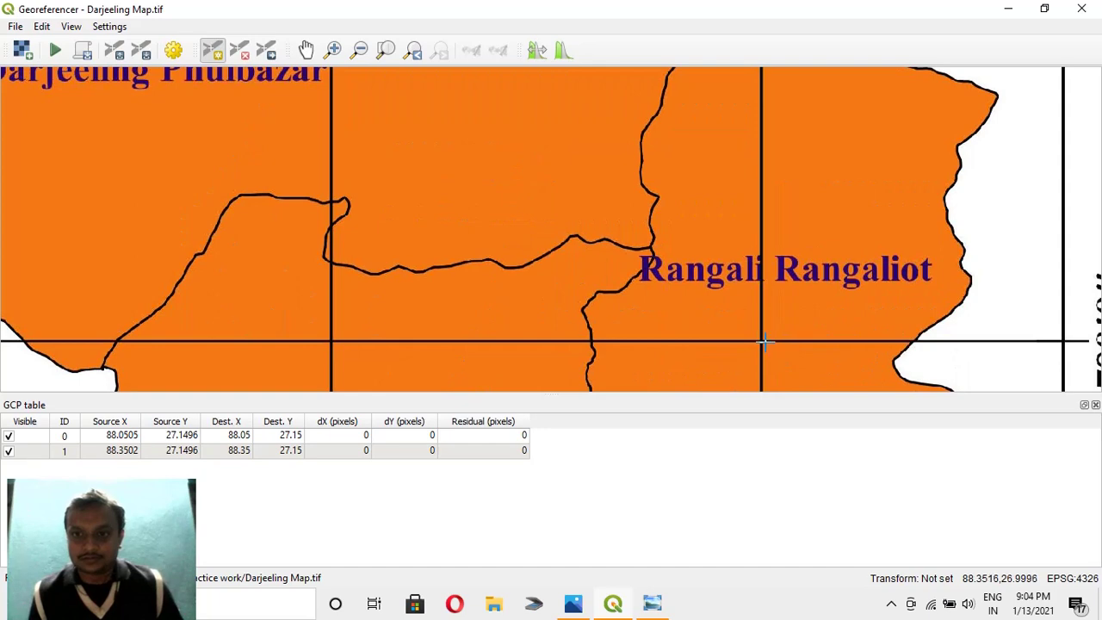
pyautogui.click(760, 342)
pyautogui.click(712, 261)
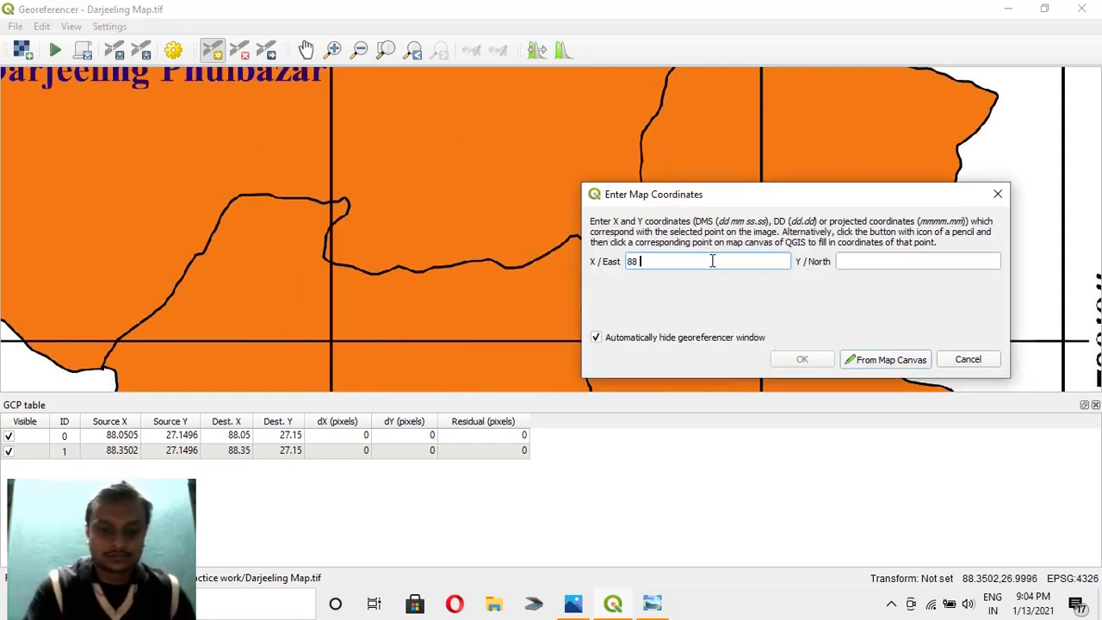
pyautogui.write('88 21')
pyautogui.press('Tab')
pyautogui.write('2')
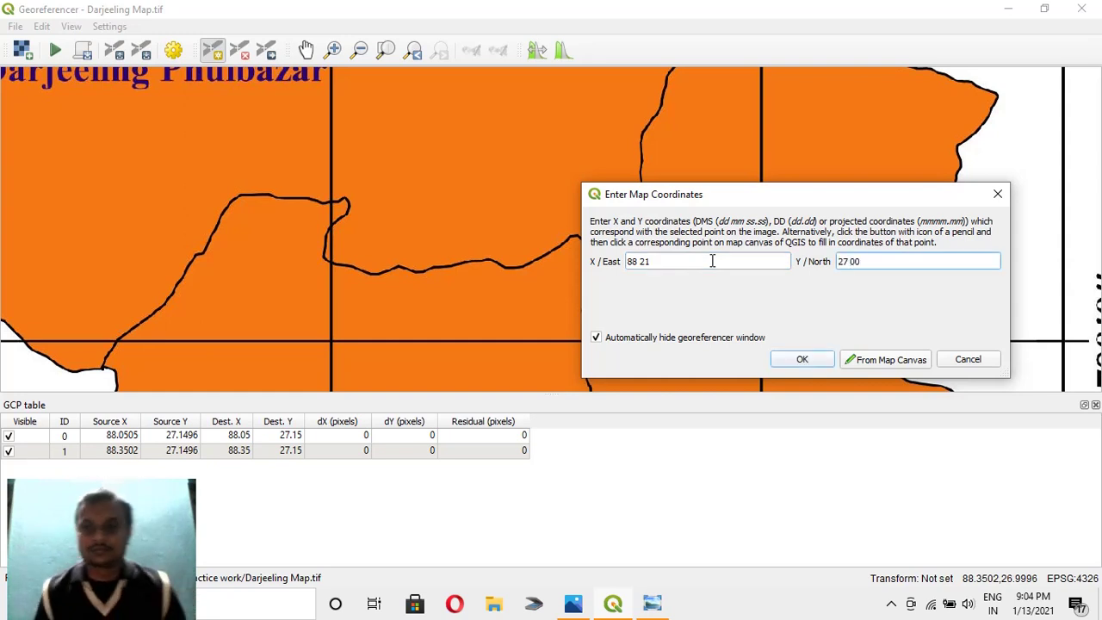
pyautogui.write('7 00')
pyautogui.click(801, 358)
# Step: Add a control point at the 88°3'0" / 27°0'0" grid intersection with X/East 88 03 and Y/North 27 00
pyautogui.scroll(-5, 730, 305)
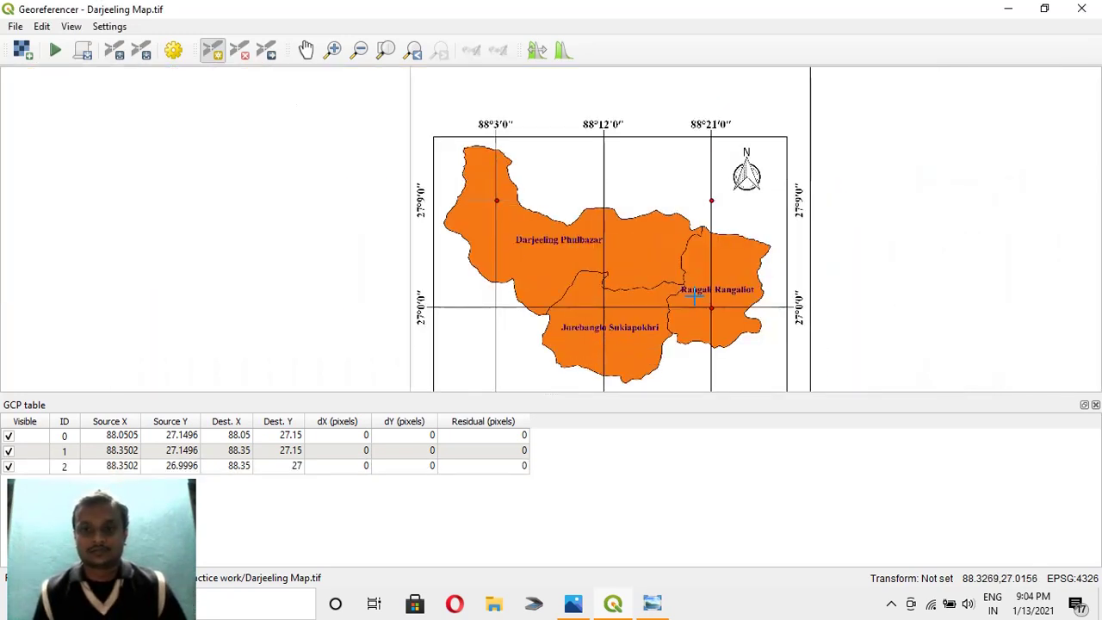
pyautogui.scroll(4, 469, 320)
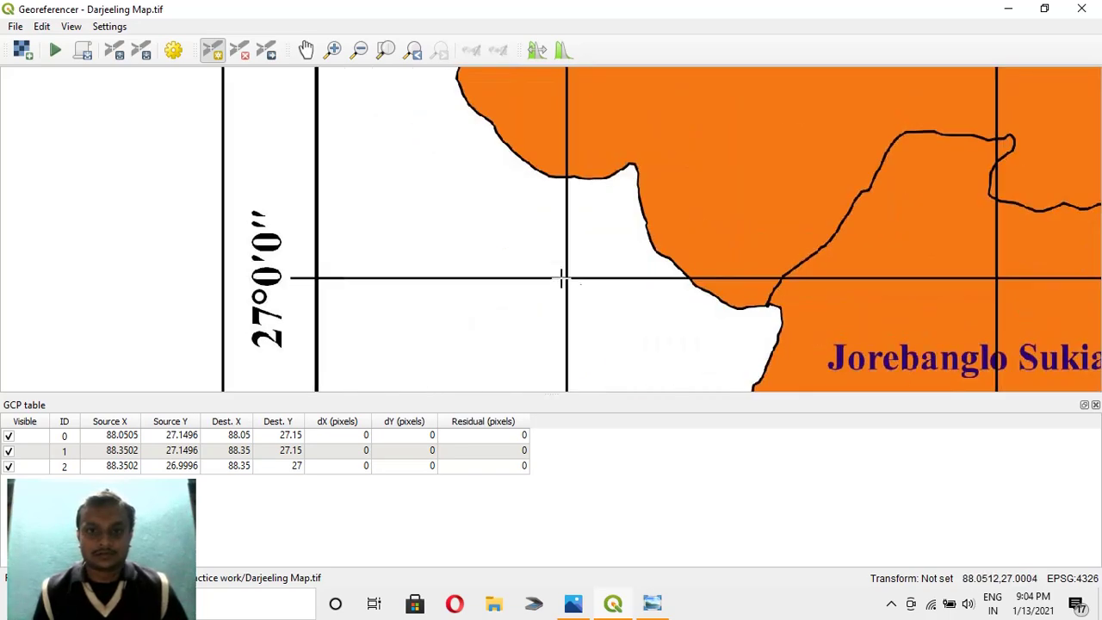
pyautogui.scroll(2, 565, 280)
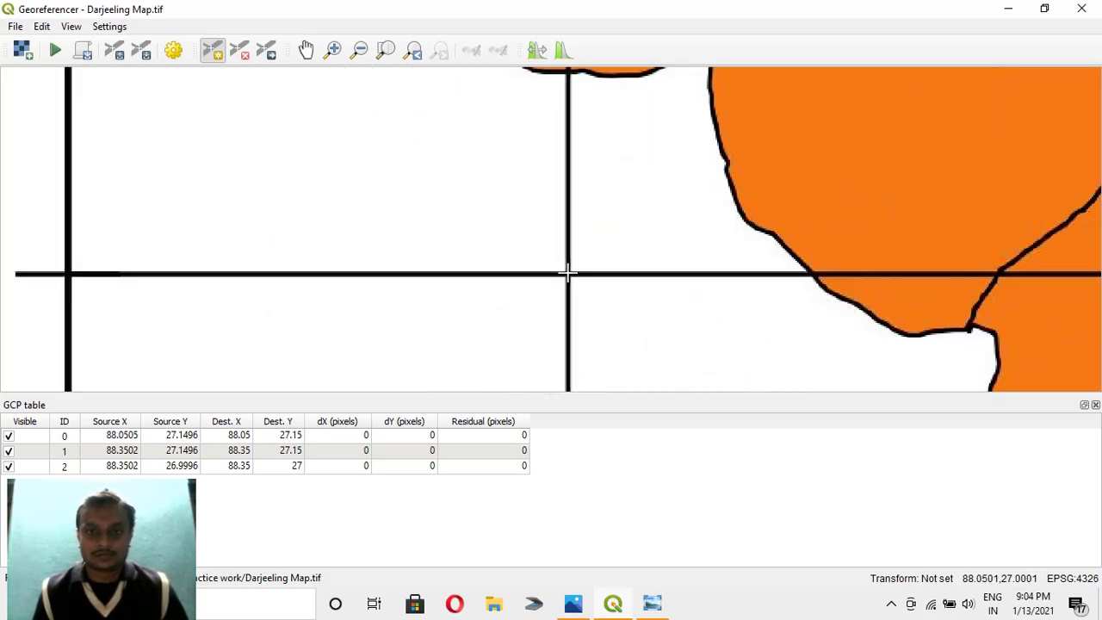
pyautogui.click(567, 275)
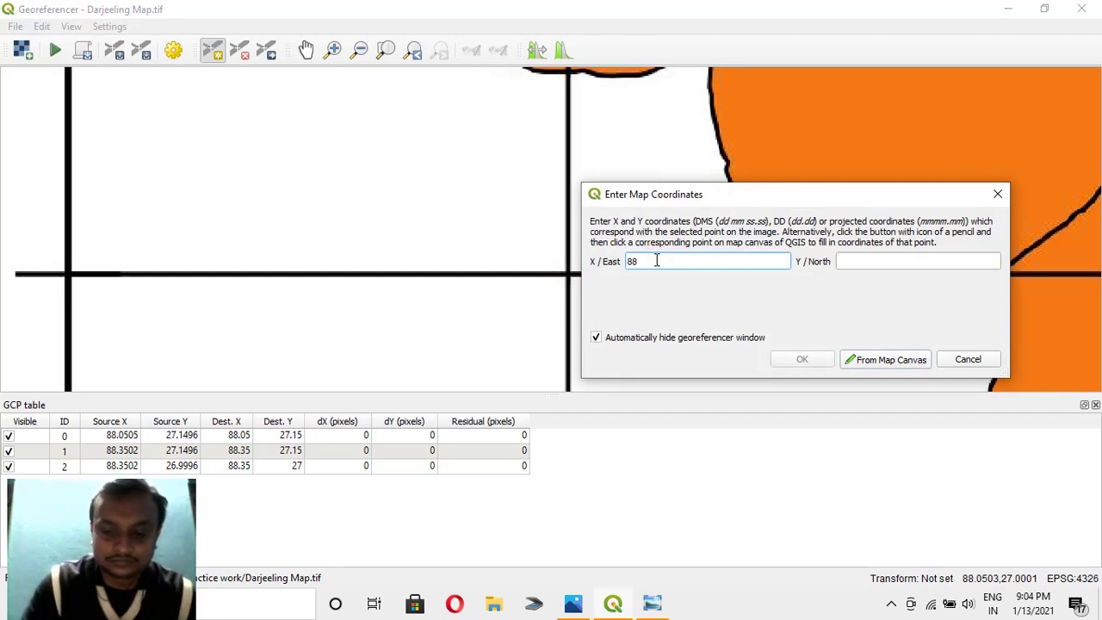
pyautogui.press('Tab')
pyautogui.write('2')
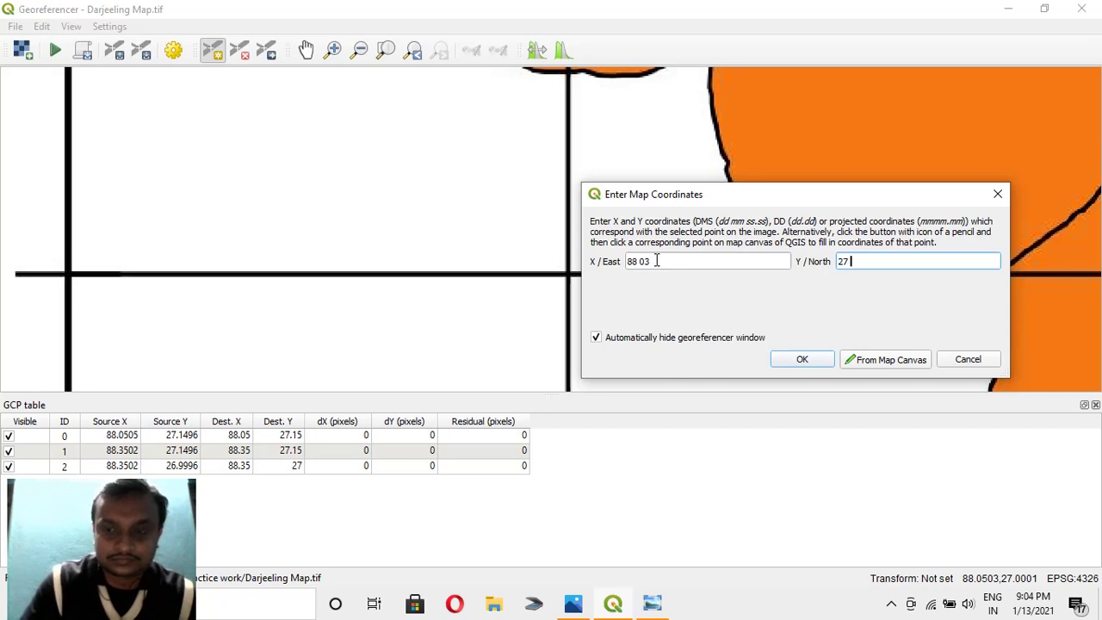
pyautogui.write('7 00')
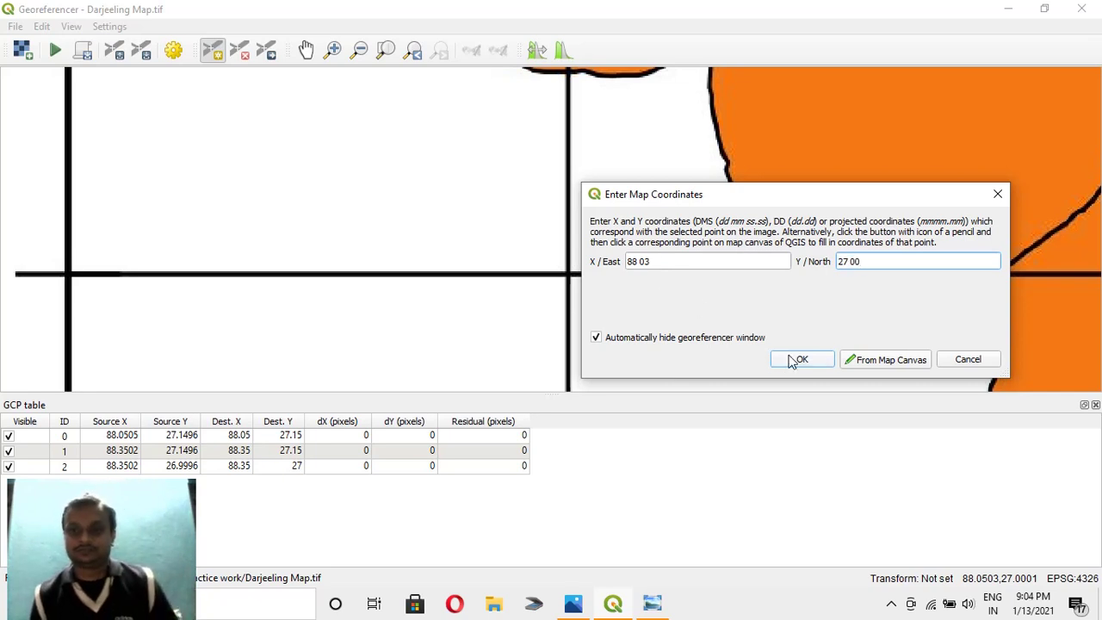
pyautogui.click(801, 359)
# Step: In the transformation settings, set the output raster to Darjeeling Map_new in the practice work folder
pyautogui.scroll(-2, 641, 268)
pyautogui.scroll(-3, 776, 238)
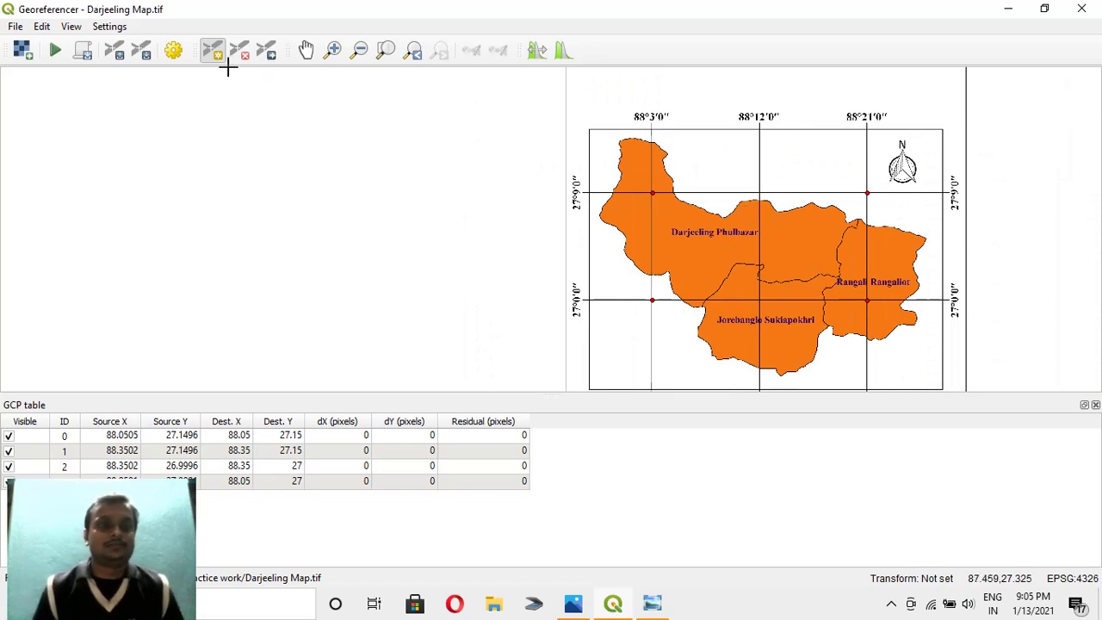
pyautogui.click(175, 52)
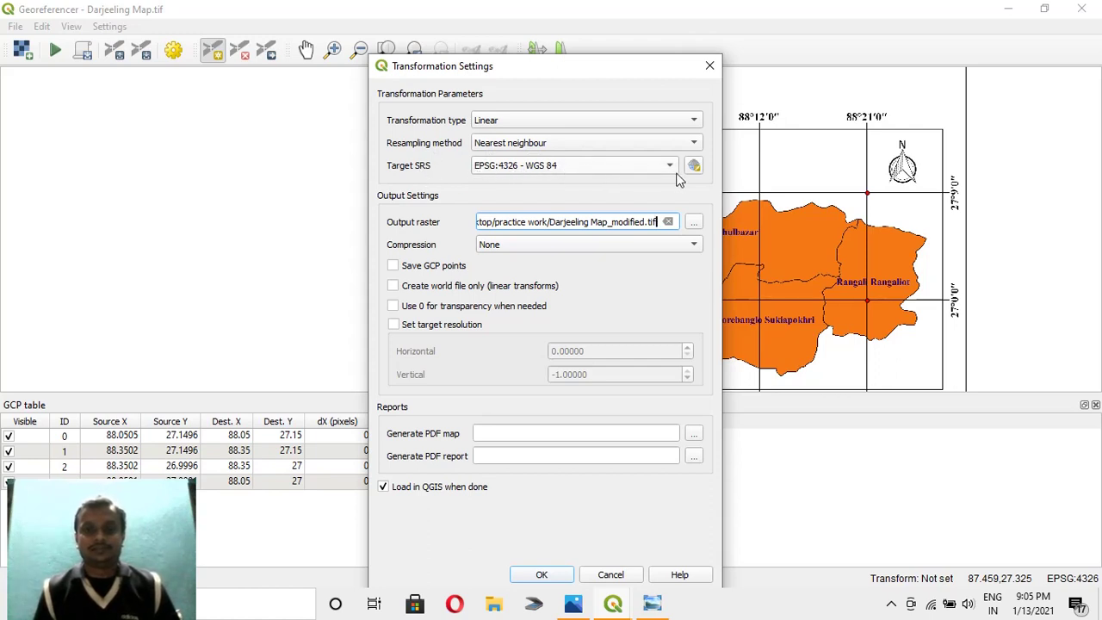
pyautogui.click(691, 222)
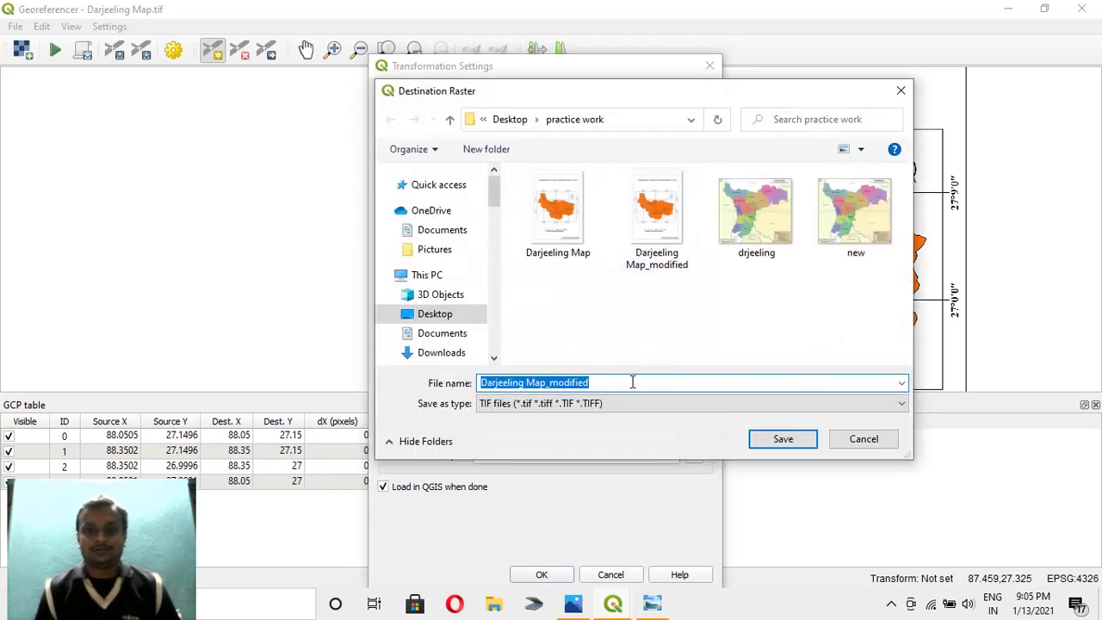
pyautogui.click(631, 382)
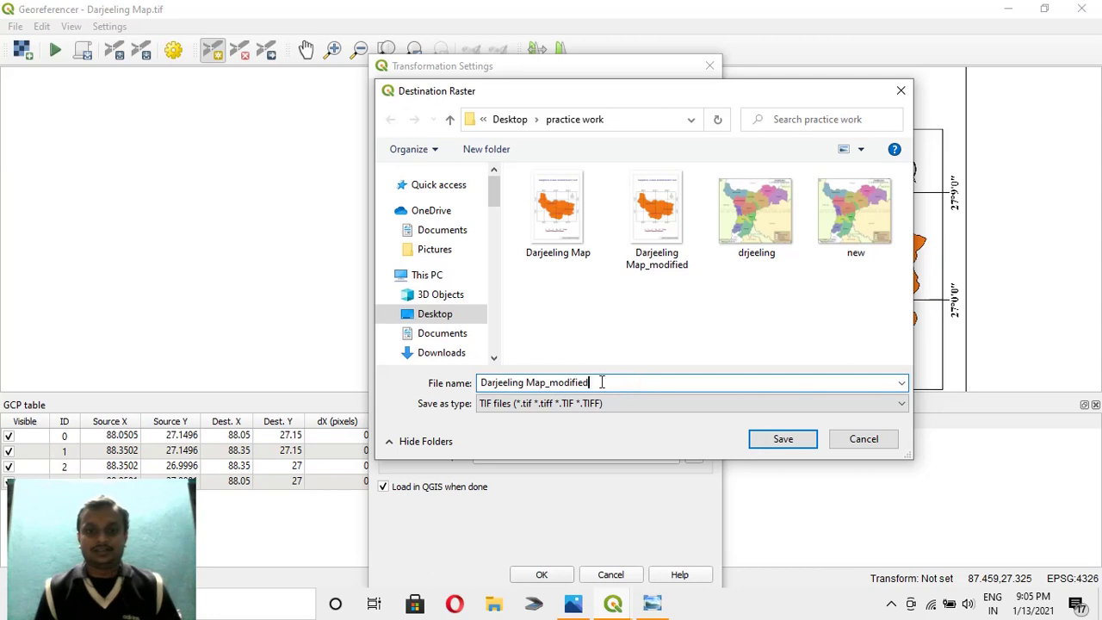
pyautogui.moveTo(551, 385); pyautogui.dragTo(602, 381)
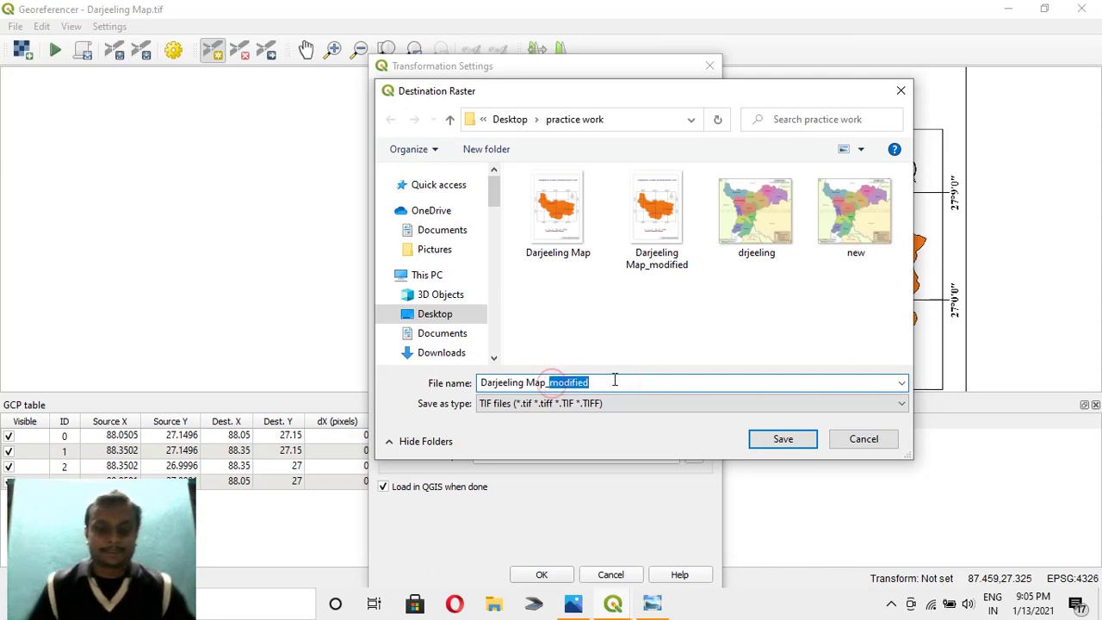
pyautogui.write('new')
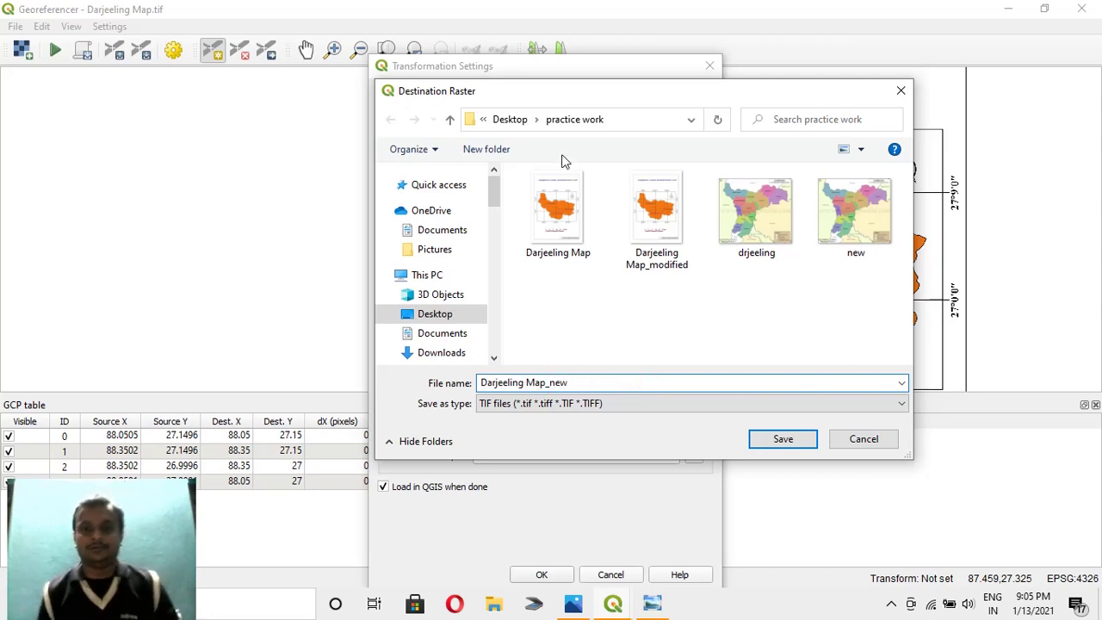
pyautogui.click(783, 439)
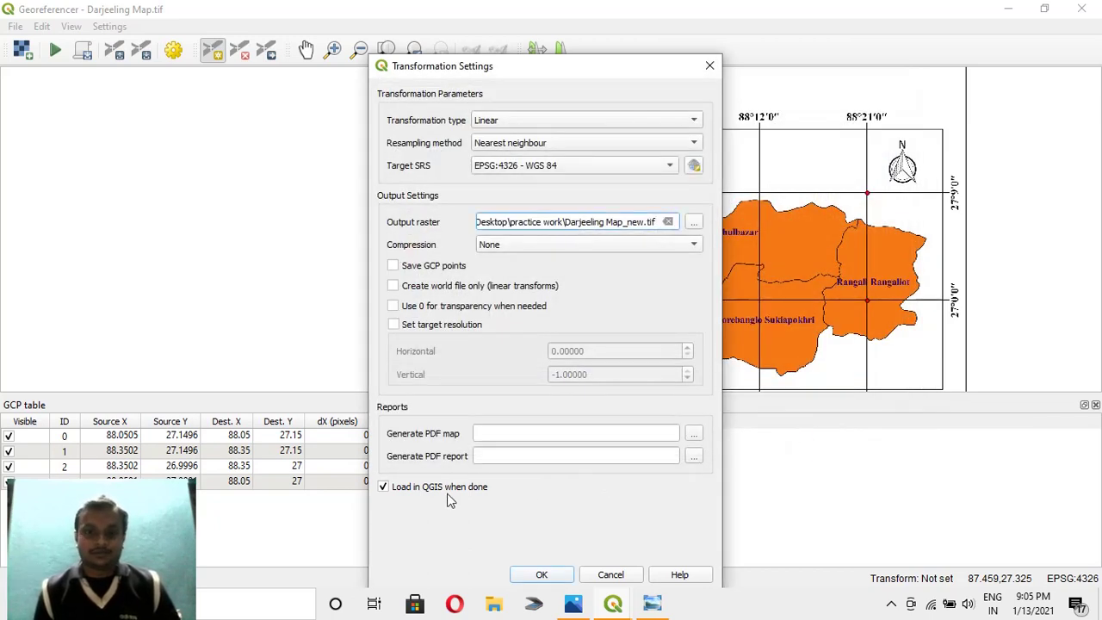
# Step: Accept the transformation settings with loading in QGIS when done enabled, and start georeferencing
pyautogui.click(382, 487)
pyautogui.click(382, 487)
pyautogui.click(522, 573)
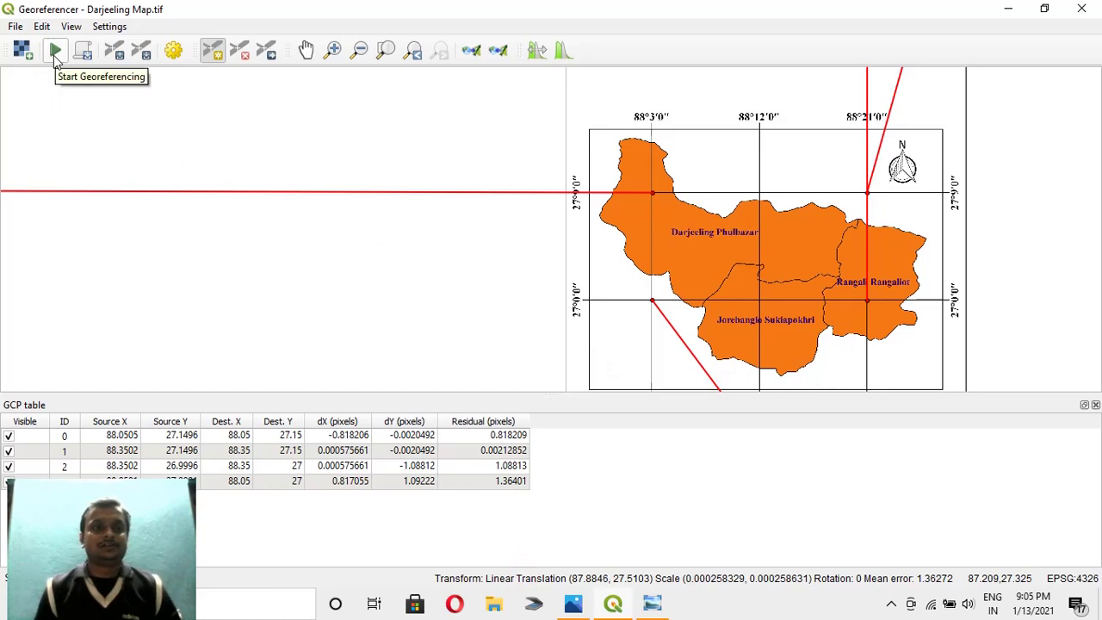
pyautogui.click(55, 53)
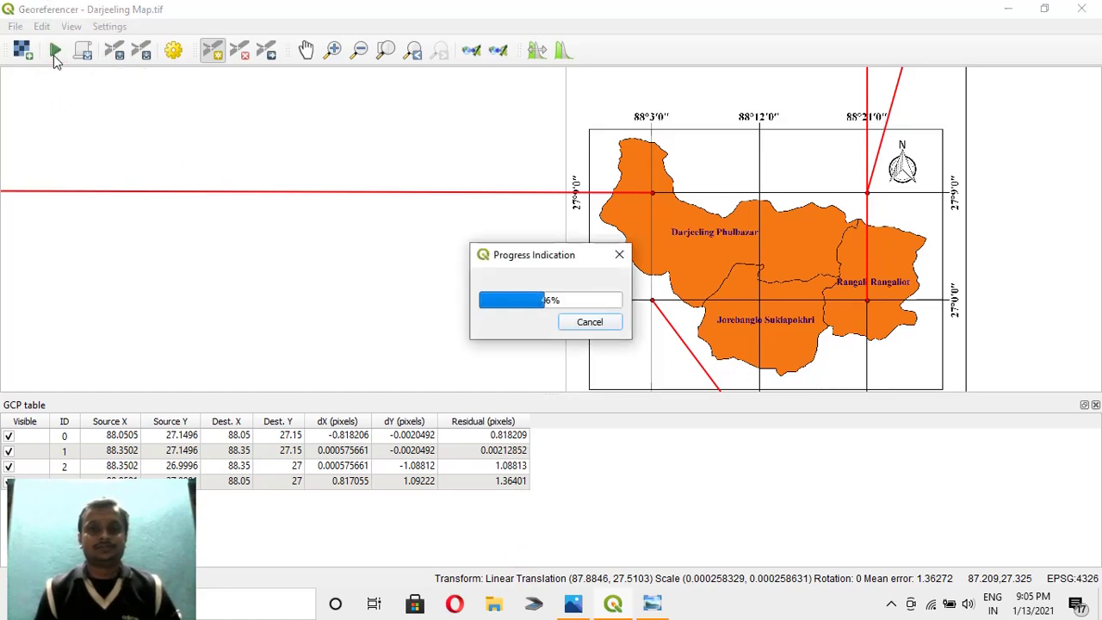
# Step: Switch to the main QGIS window and inspect the georeferenced Darjeeling map and its coordinate grid
pyautogui.click(1008, 10)
pyautogui.scroll(2, 715, 339)
pyautogui.scroll(-2, 715, 340)
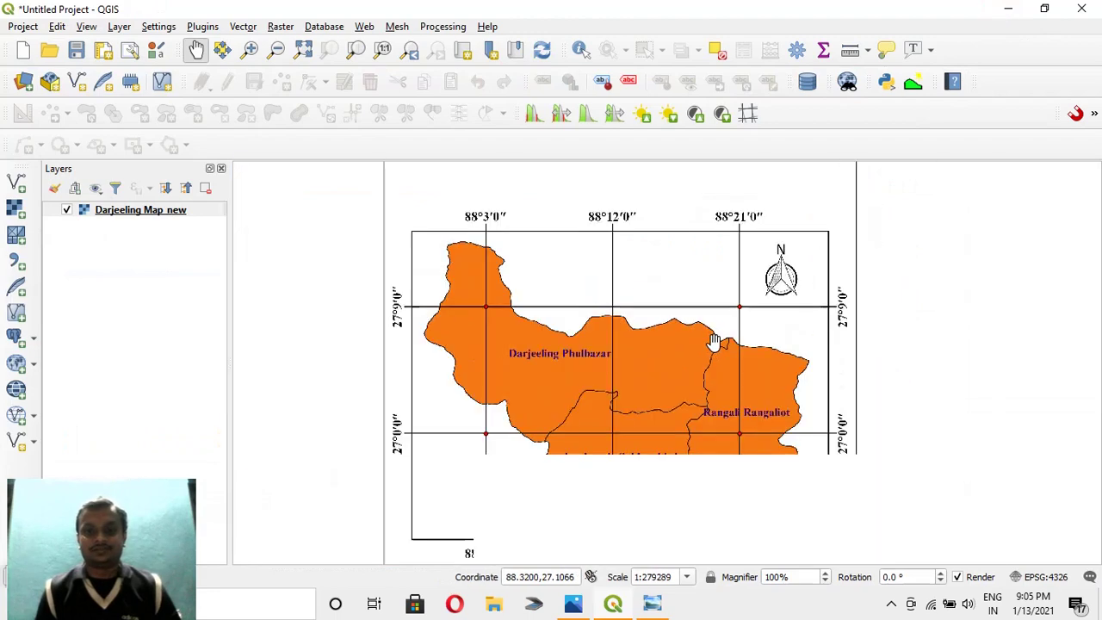
pyautogui.scroll(1, 746, 307)
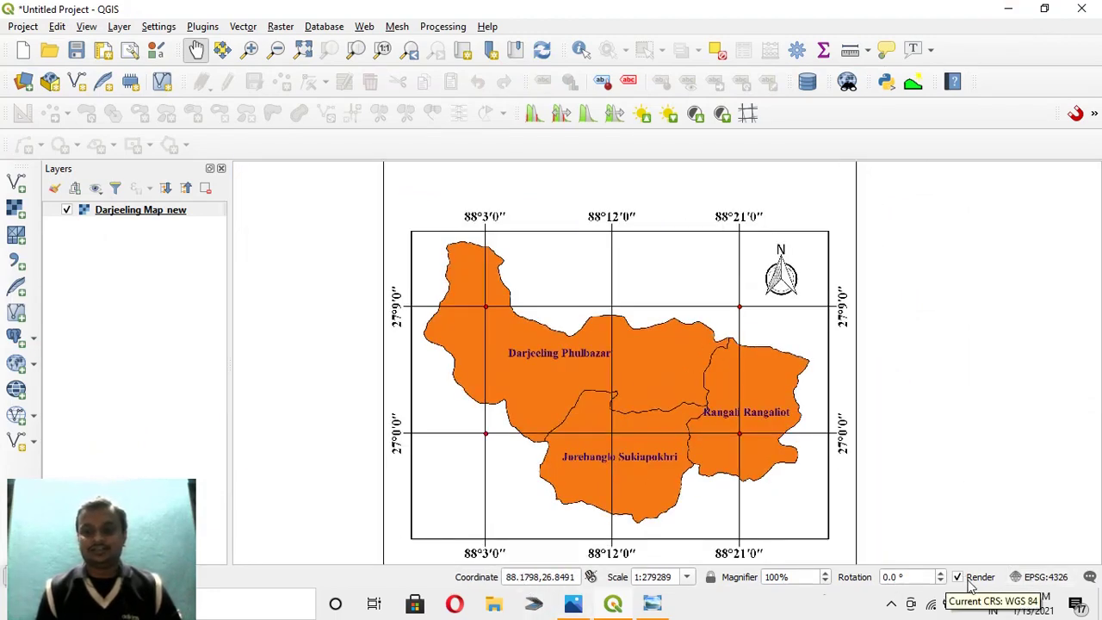
# Step: Set the project's coordinate display to Degrees, minutes, seconds in the project properties
pyautogui.click(1037, 583)
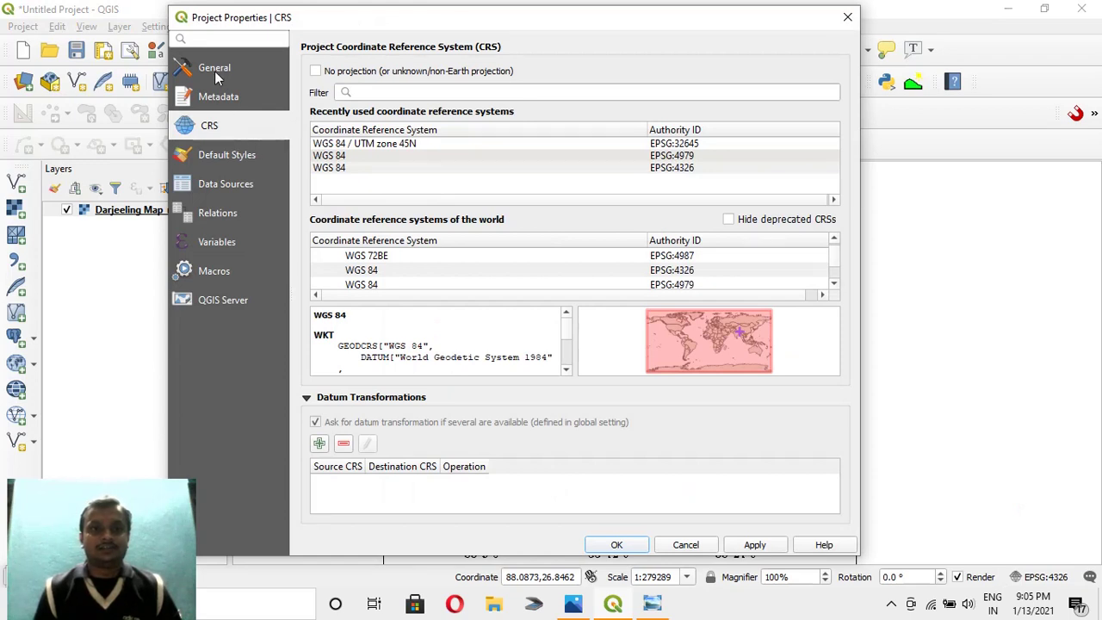
pyautogui.click(205, 65)
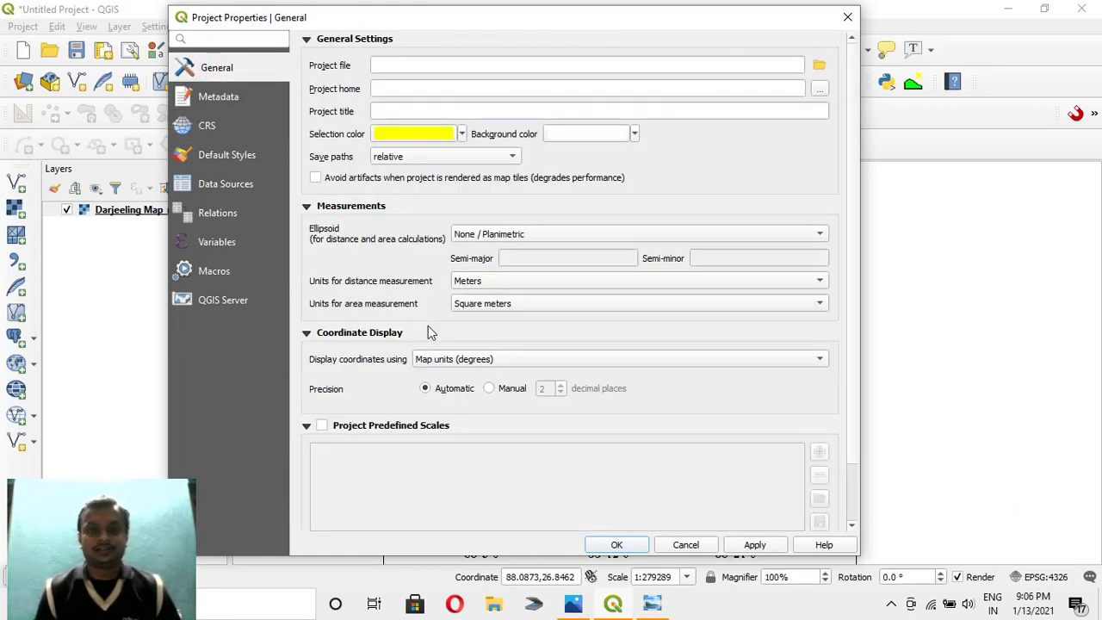
pyautogui.click(457, 361)
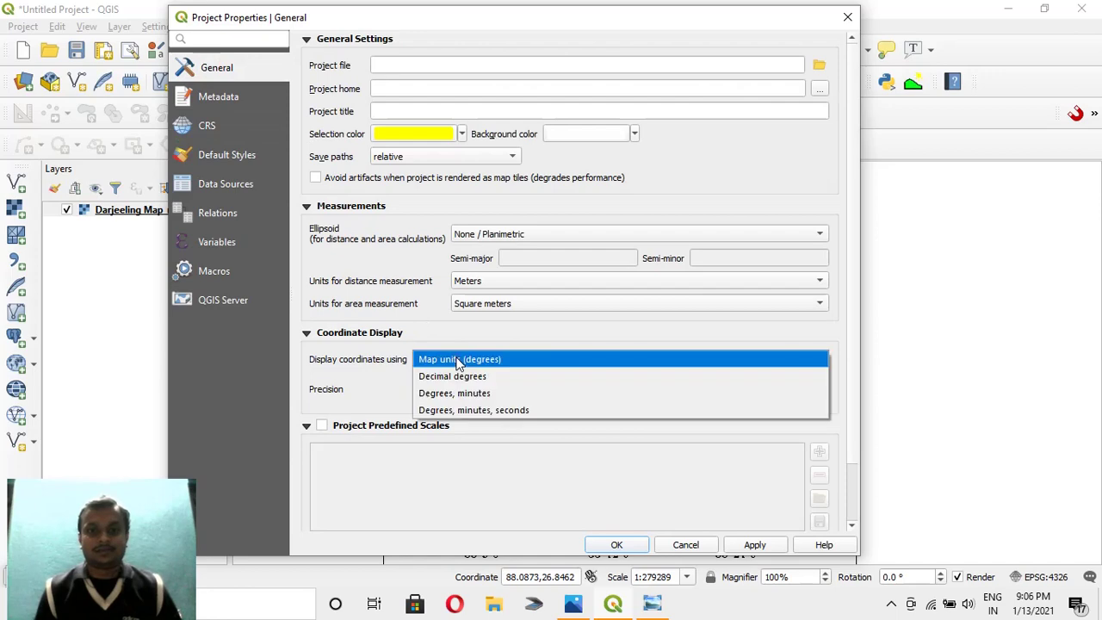
pyautogui.click(453, 412)
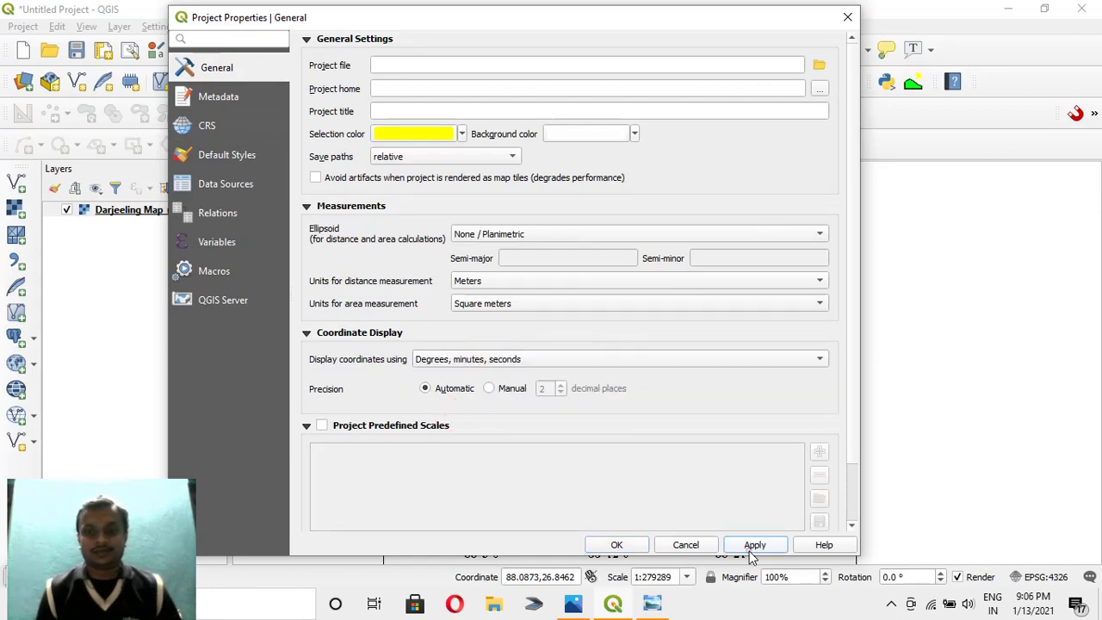
pyautogui.click(628, 545)
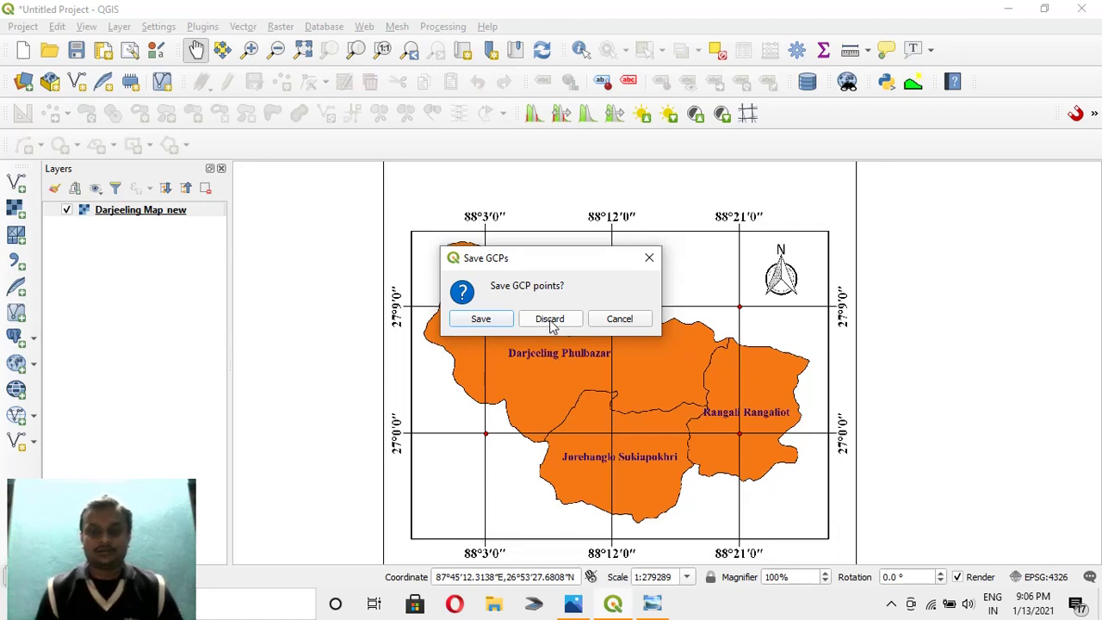
# Step: Discard the GCP points and view the darjiling-tehsil-map image in Photos before returning to QGIS
pyautogui.click(549, 322)
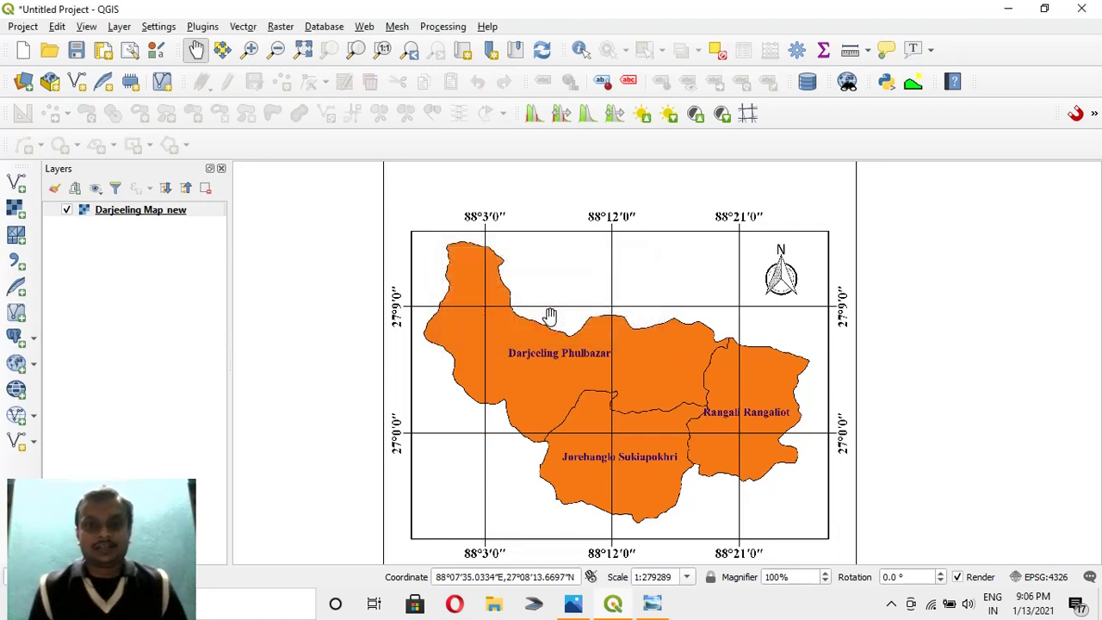
pyautogui.click(572, 603)
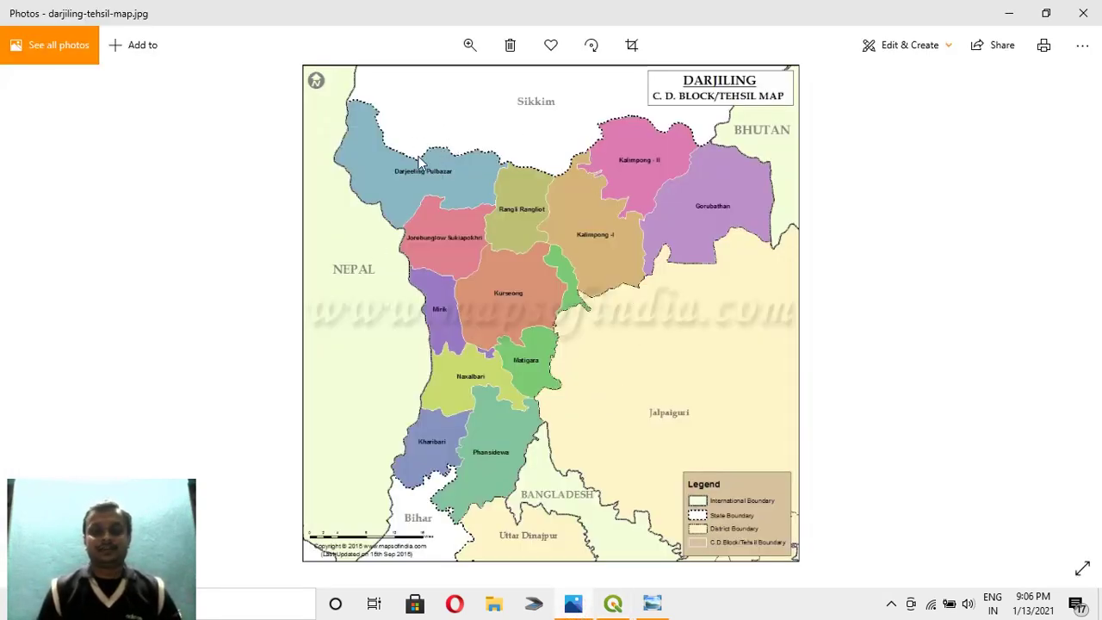
pyautogui.click(612, 606)
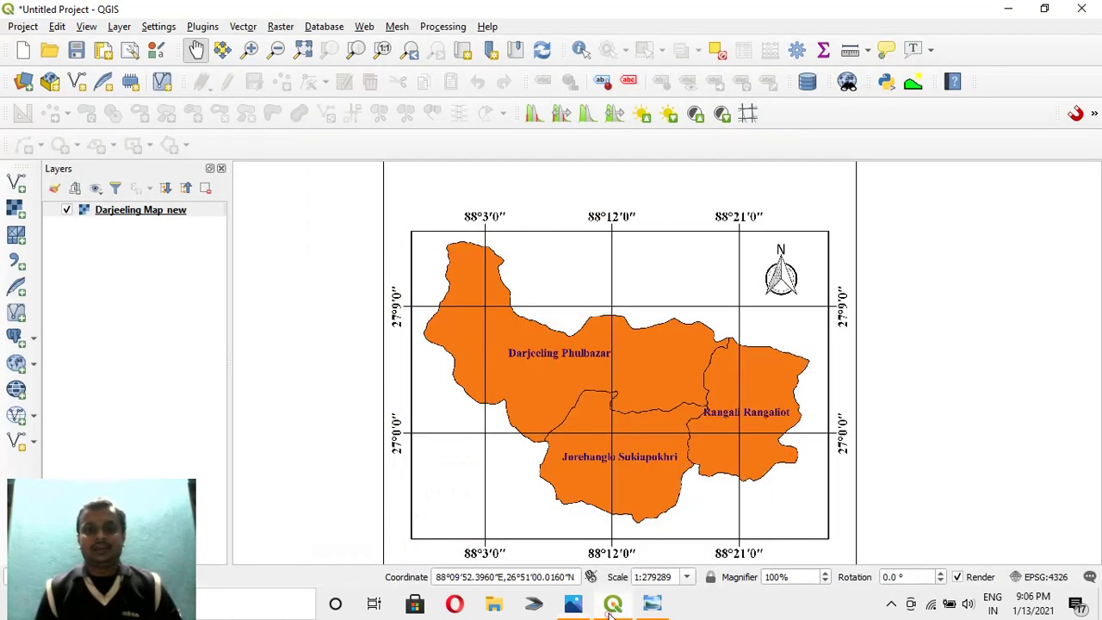
# Step: Open the Georeferencer and load the raster new from the practice work folder
pyautogui.click(281, 27)
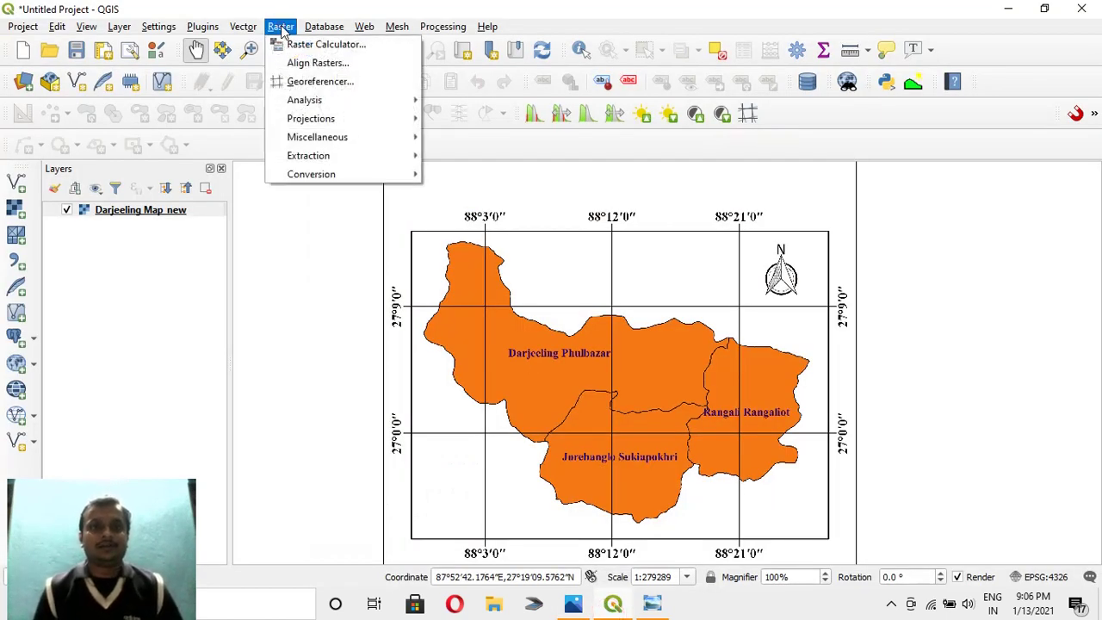
pyautogui.click(300, 82)
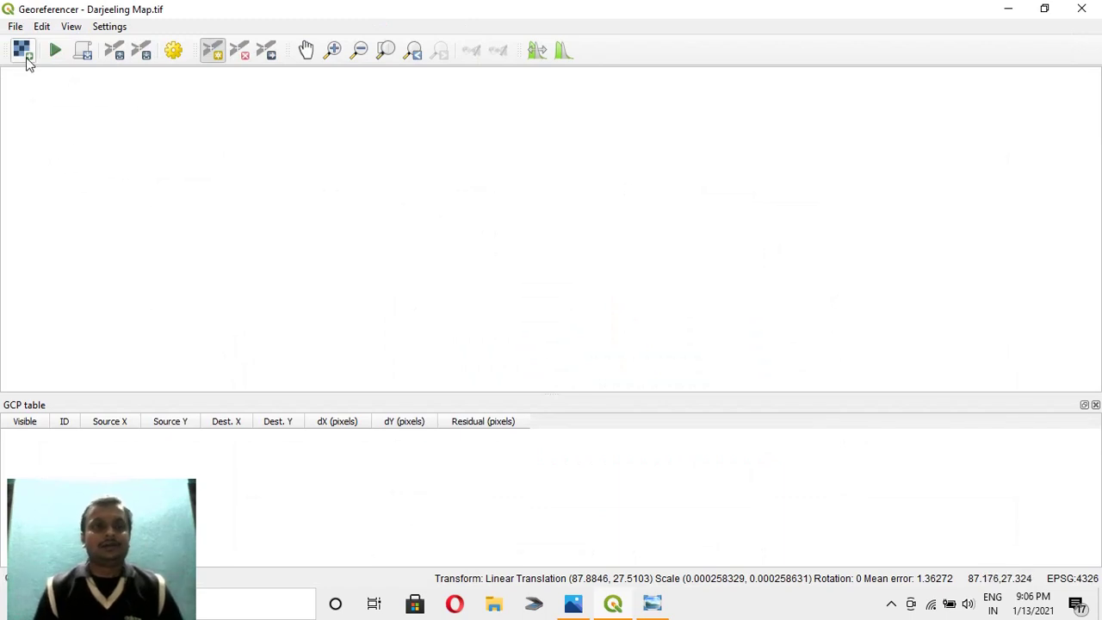
pyautogui.click(25, 57)
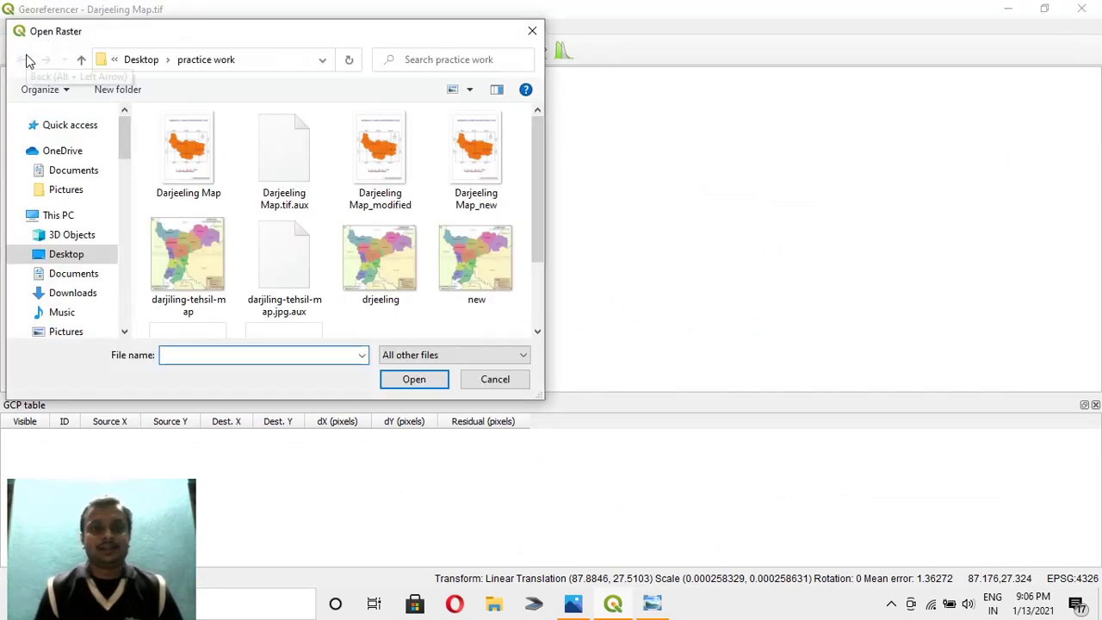
pyautogui.click(447, 280)
pyautogui.click(413, 378)
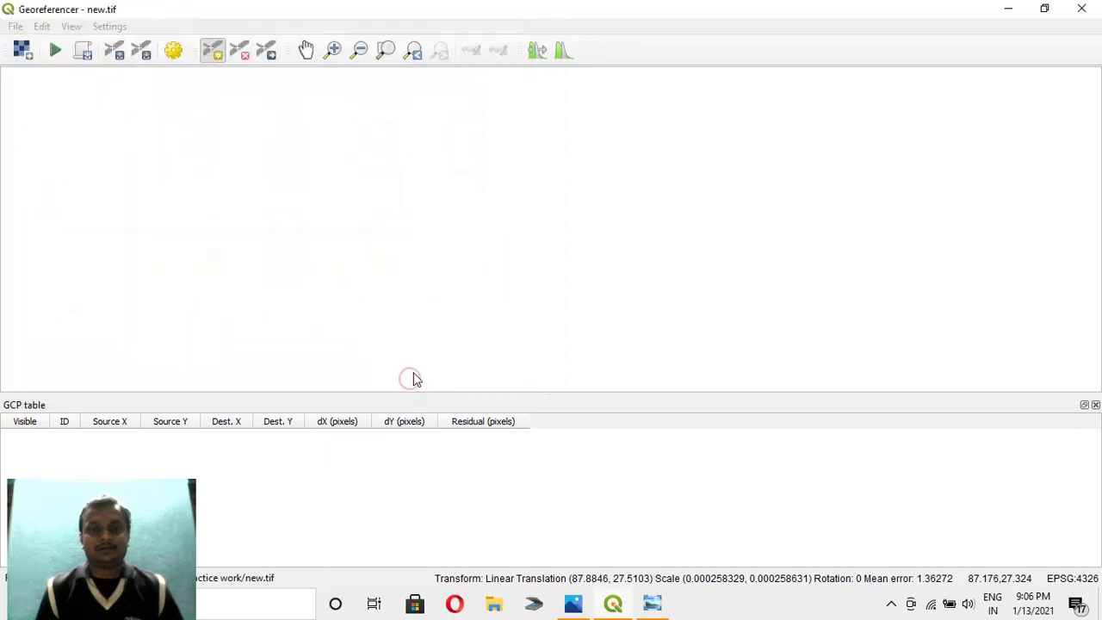
# Step: Compare the northern block boundaries on the tehsil map with the georeferenced Darjeeling map to find shared control point locations
pyautogui.scroll(2, 465, 129)
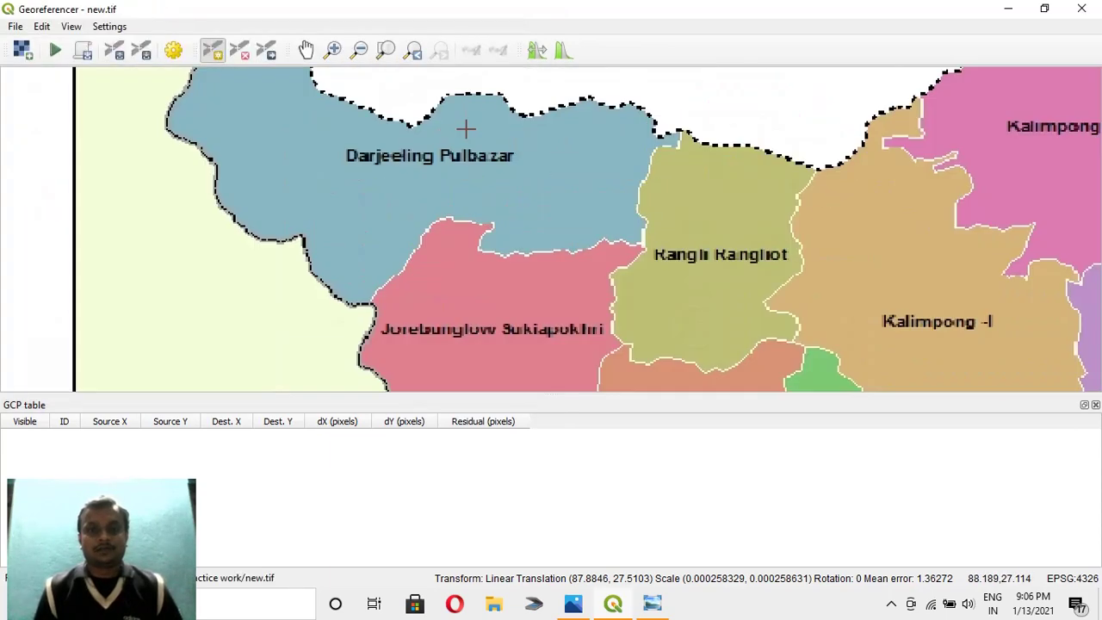
pyautogui.scroll(-2, 465, 129)
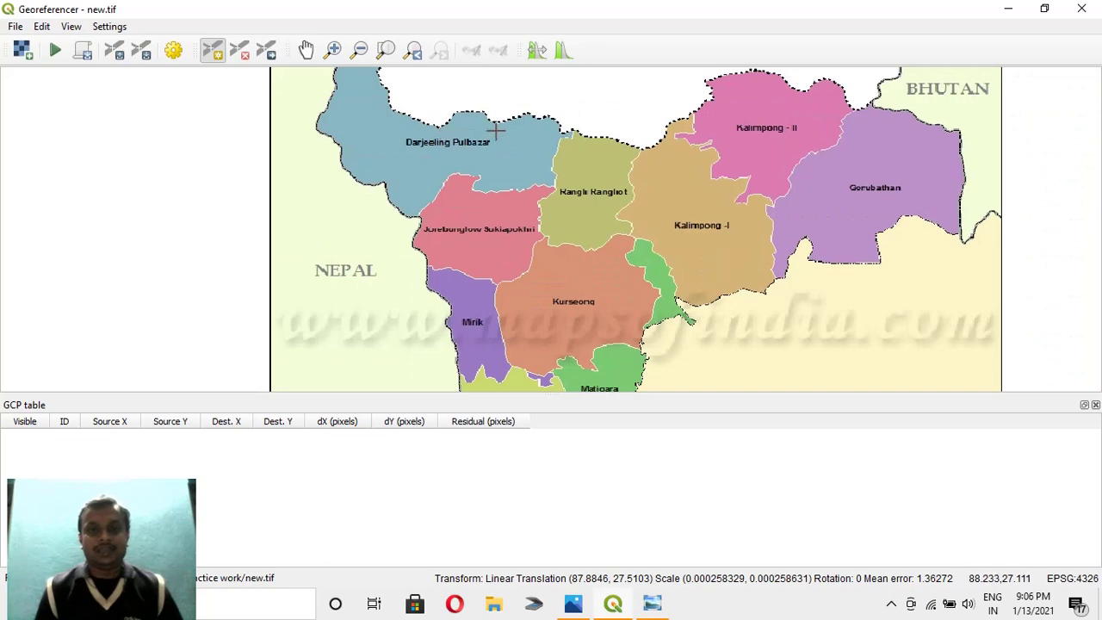
pyautogui.click(1006, 9)
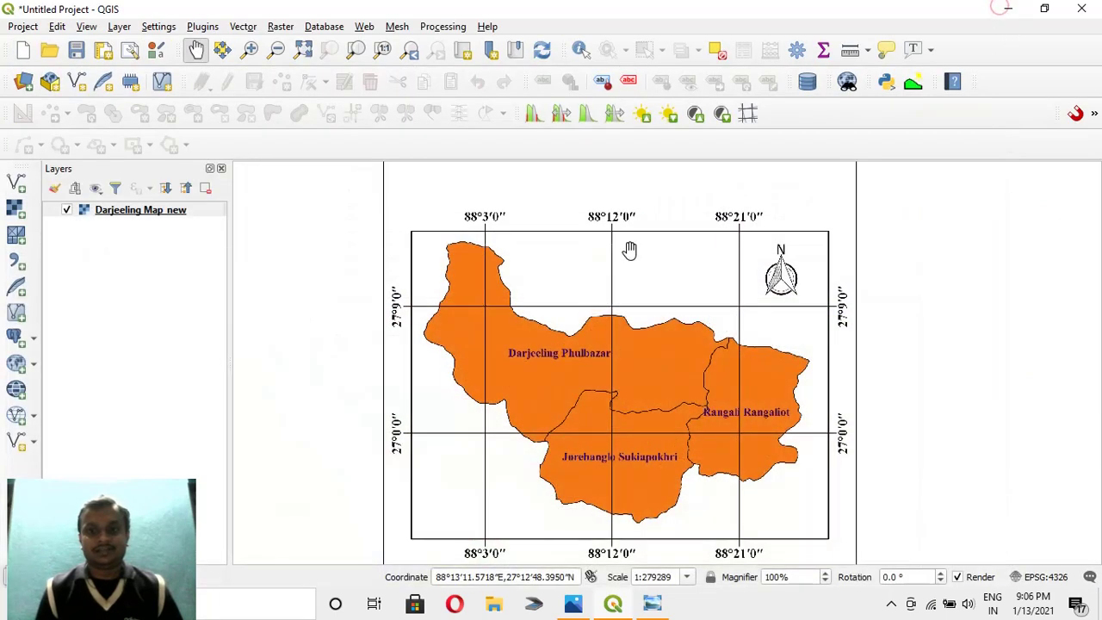
pyautogui.hotkey('alt', 'Tab')
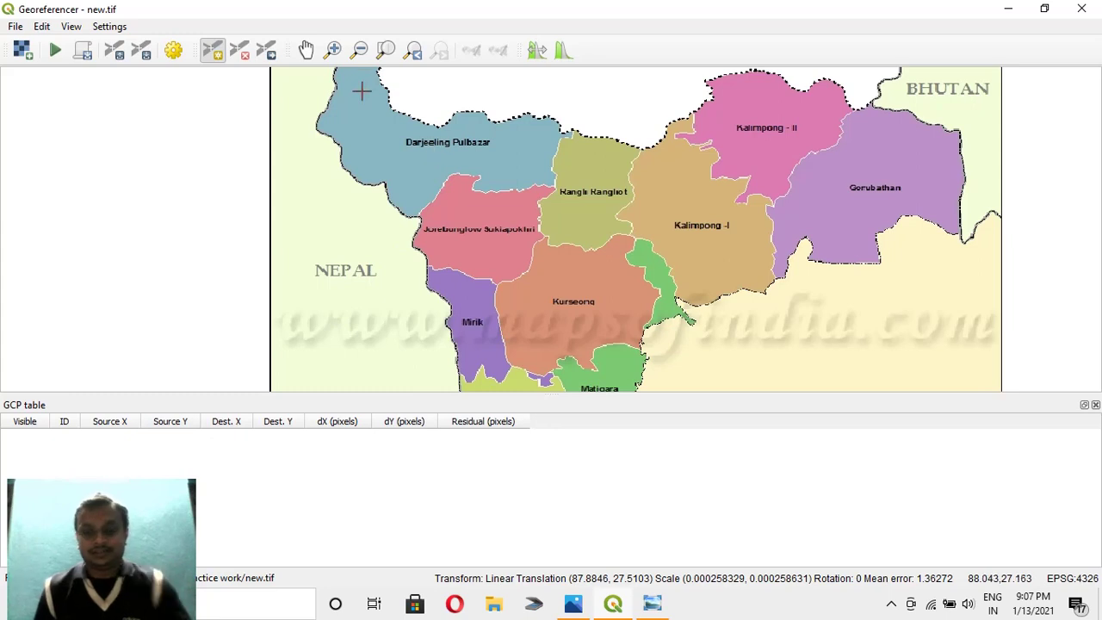
pyautogui.click(305, 51)
pyautogui.moveTo(387, 150); pyautogui.dragTo(428, 285)
pyautogui.scroll(1, 426, 280)
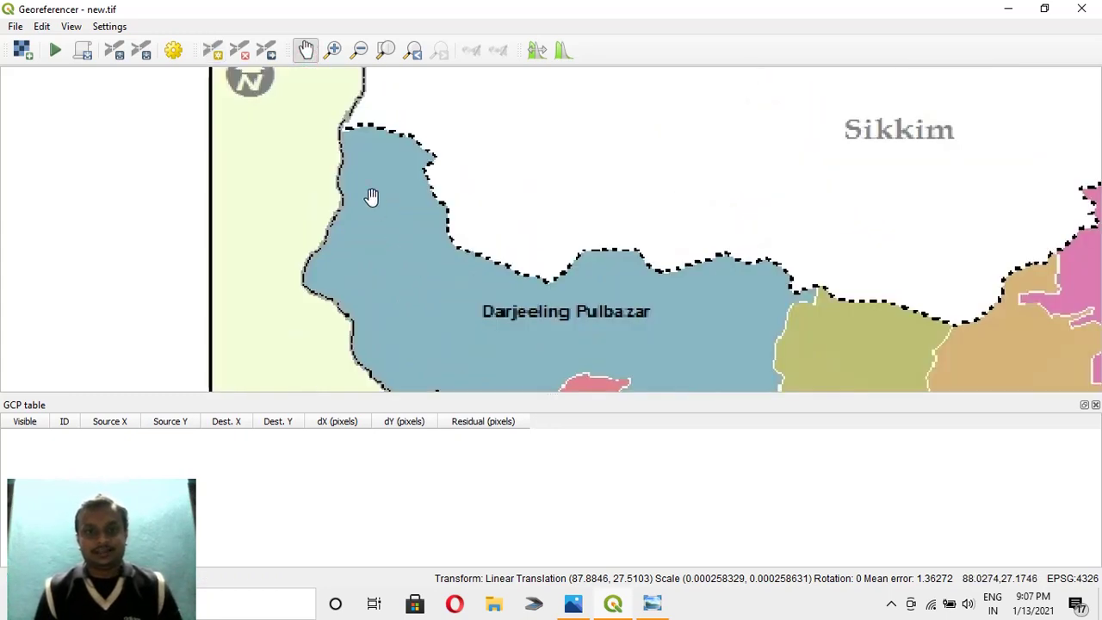
pyautogui.scroll(-1, 376, 181)
pyautogui.scroll(1, 636, 233)
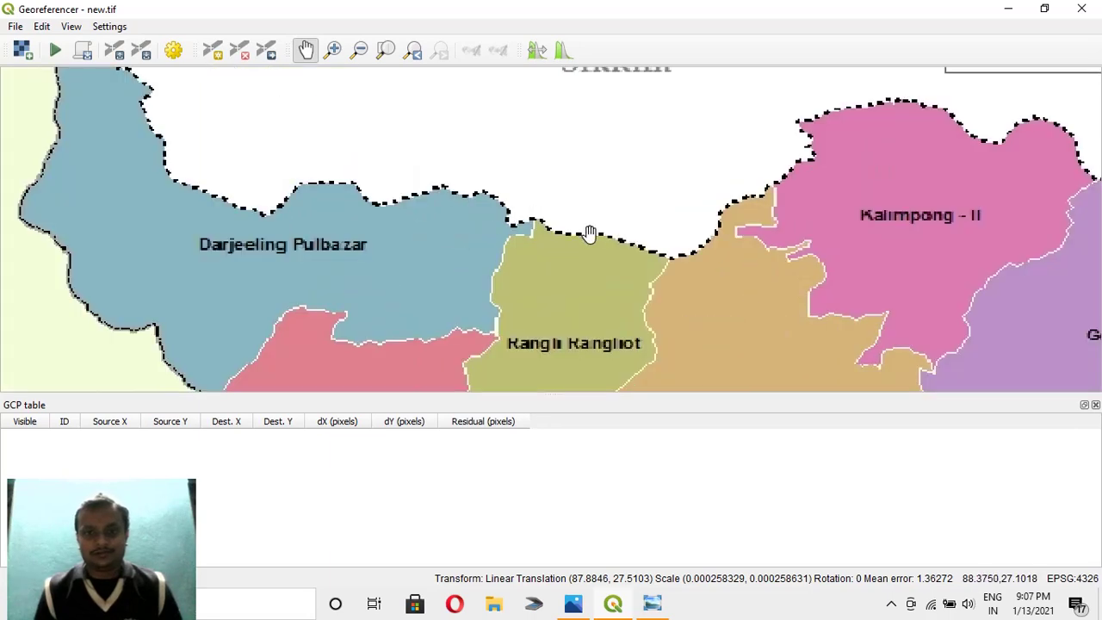
pyautogui.scroll(1, 534, 234)
pyautogui.scroll(-1, 248, 256)
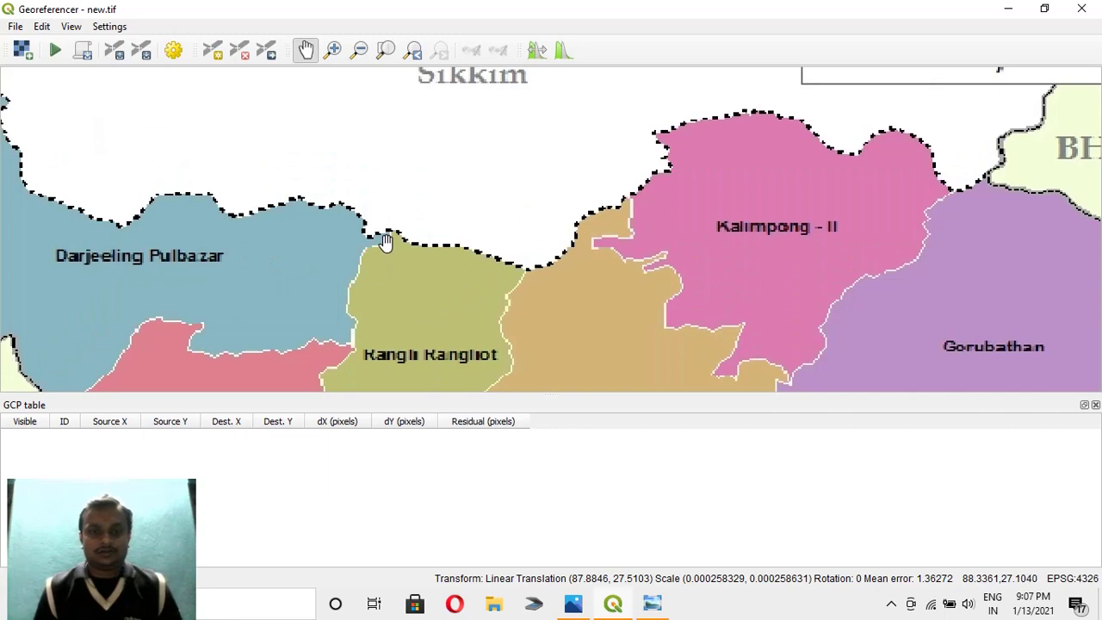
# Step: Add a control point at the northern Darjeeling Pulbazar–Rangli Rangliot boundary junction, picking the matching map canvas point at about 88.3371, 27.1133
pyautogui.scroll(1, 387, 243)
pyautogui.scroll(2, 393, 232)
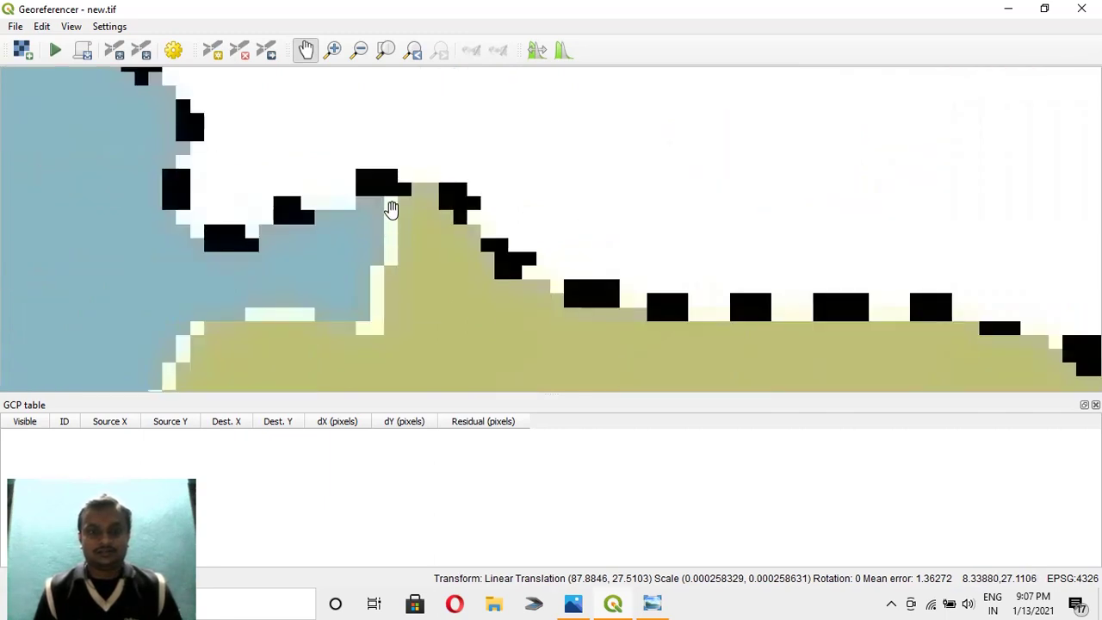
pyautogui.click(207, 52)
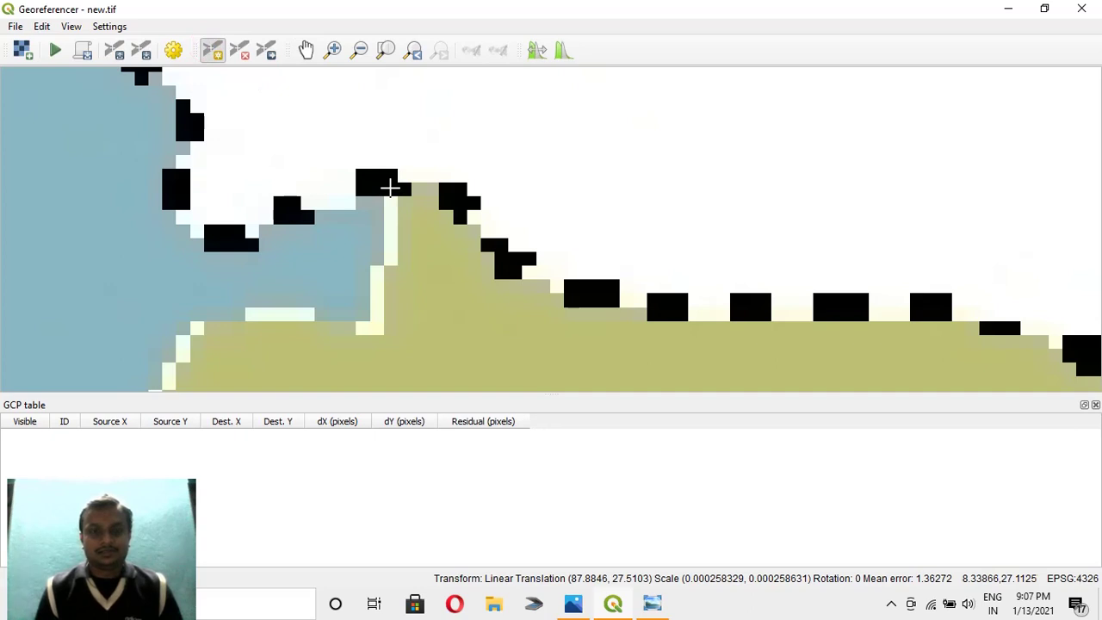
pyautogui.click(389, 188)
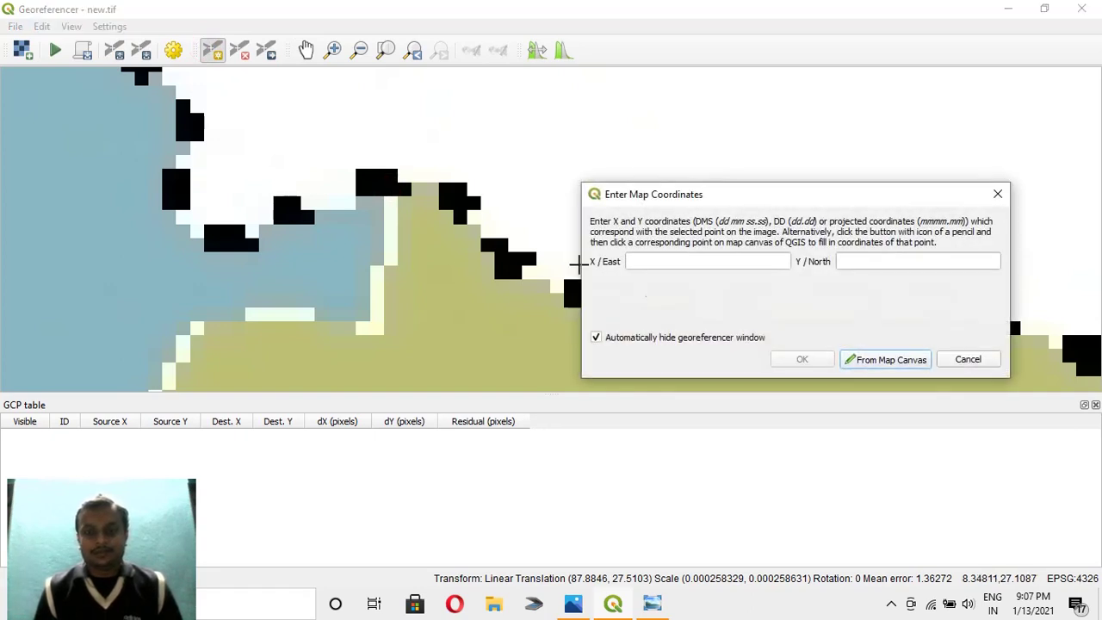
pyautogui.click(874, 362)
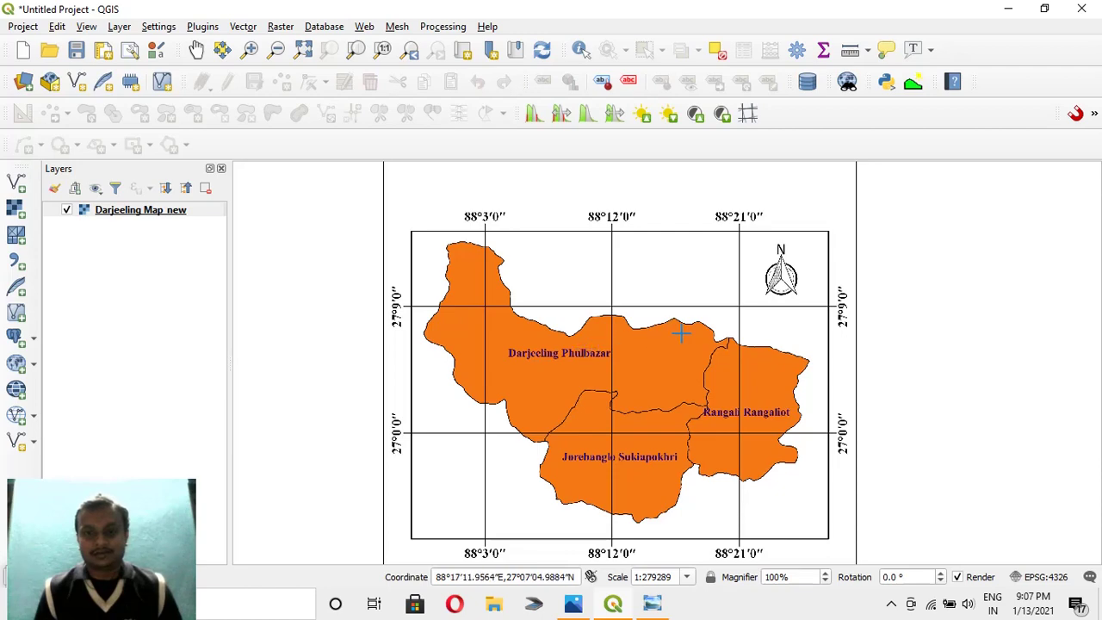
pyautogui.scroll(3, 727, 346)
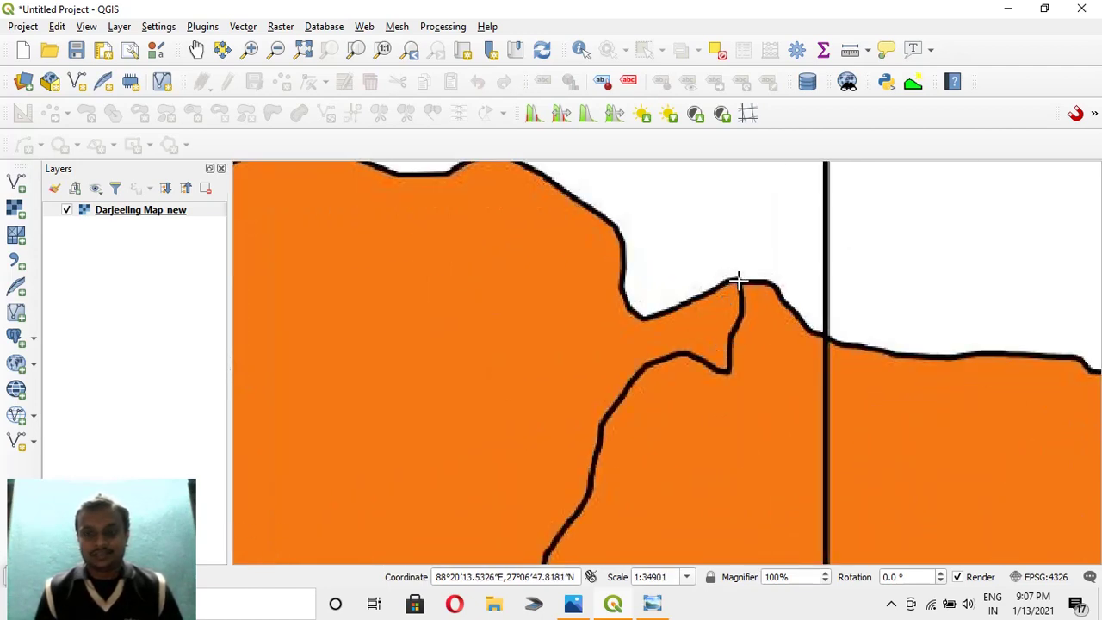
pyautogui.click(737, 279)
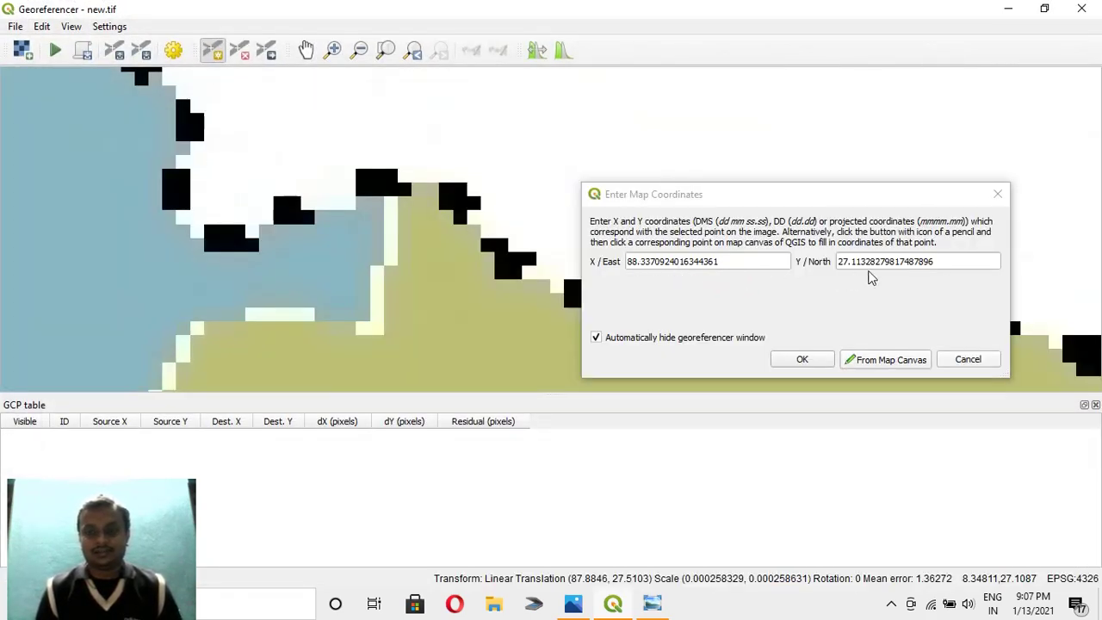
pyautogui.click(801, 361)
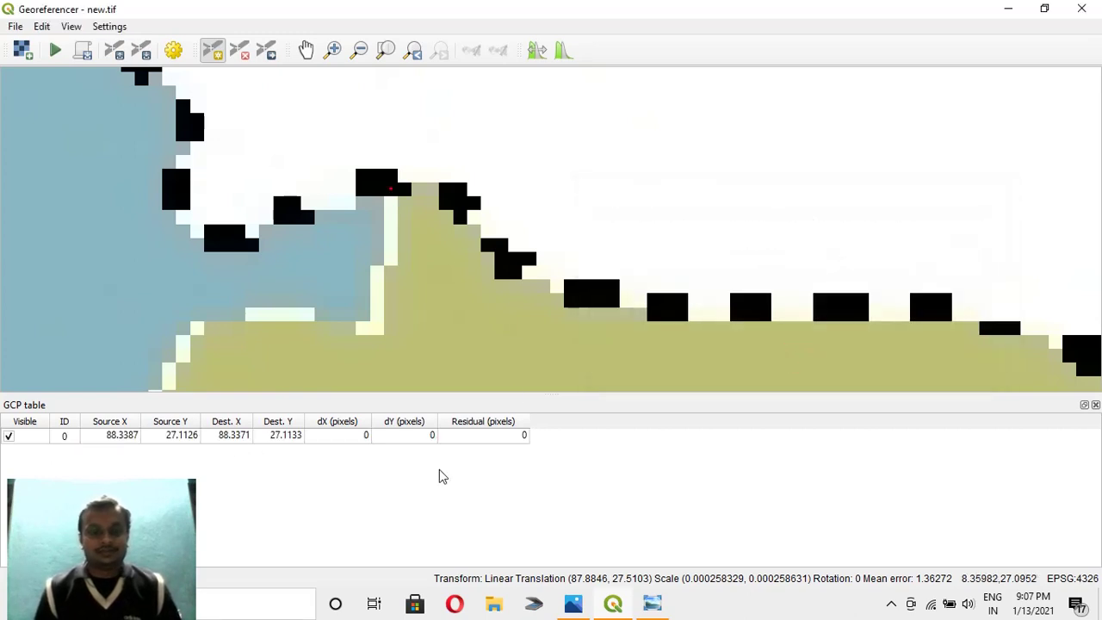
# Step: Add a control point where Darjeeling Pulbazar and Jorebunglow Sukiapokhri meet the Nepal border, picking the matching map canvas point at about 88.1197, 26.9906
pyautogui.scroll(-1, 505, 269)
pyautogui.scroll(-1, 447, 278)
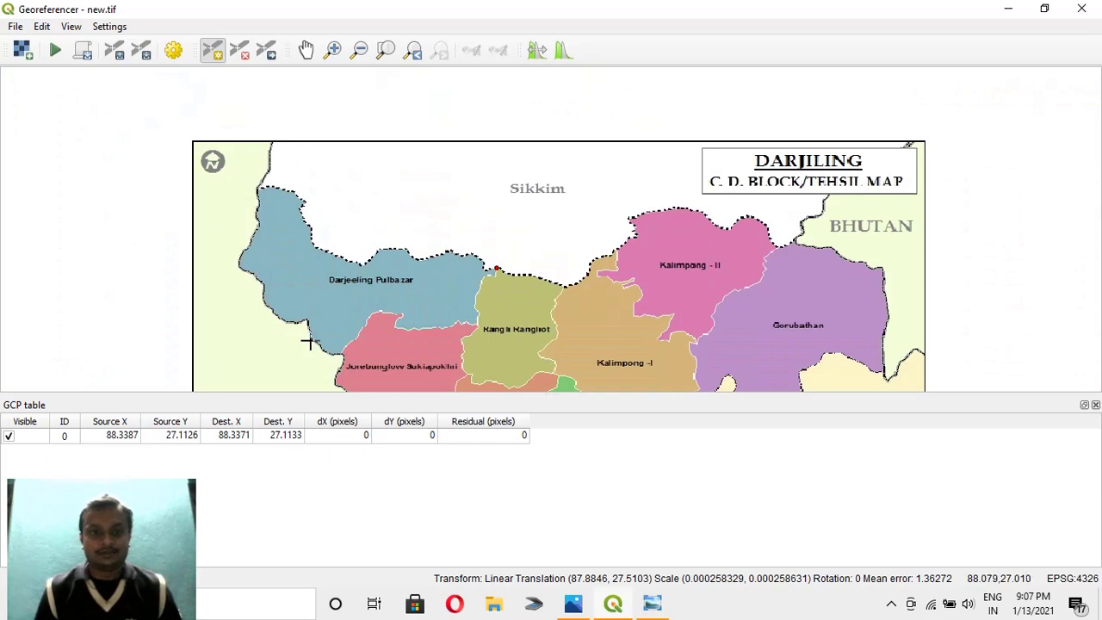
pyautogui.scroll(5, 328, 350)
pyautogui.scroll(-4, 422, 372)
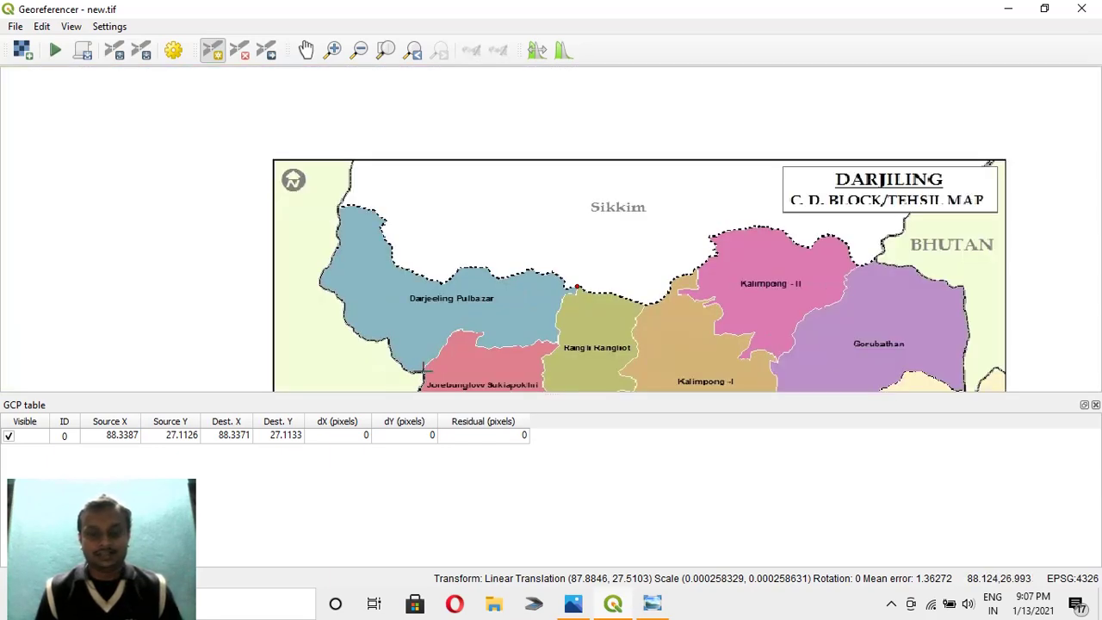
pyautogui.scroll(3, 423, 344)
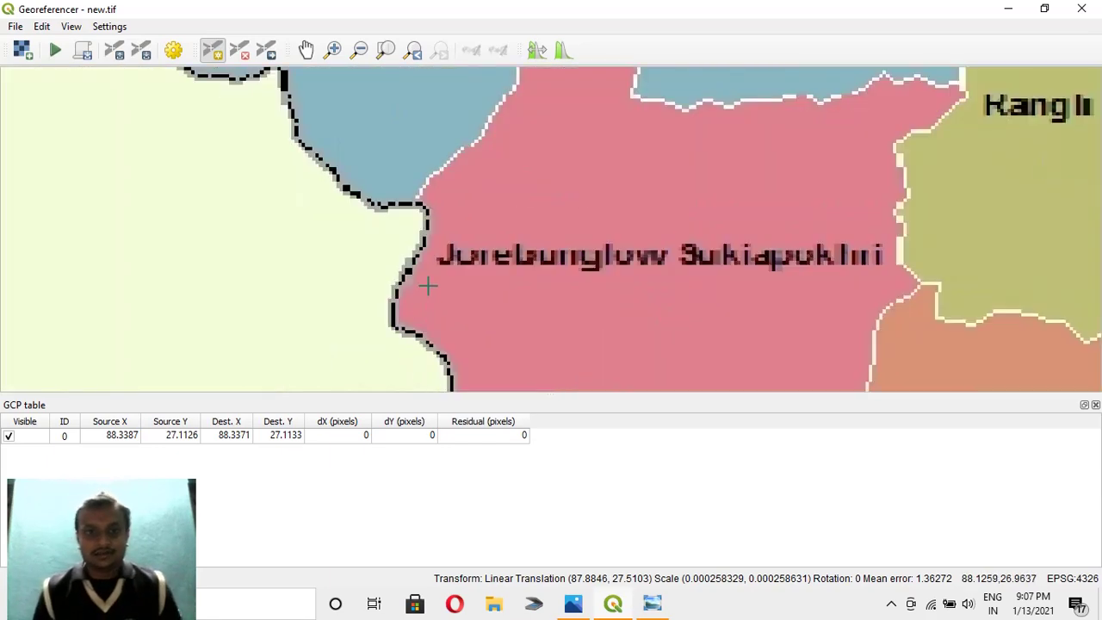
pyautogui.scroll(1, 421, 220)
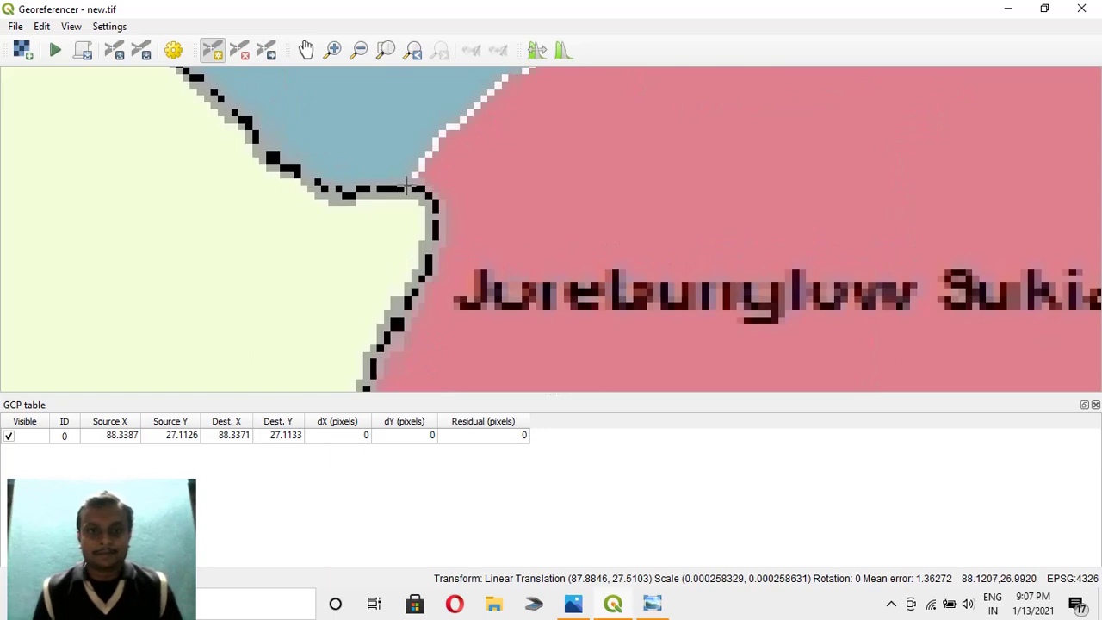
pyautogui.click(406, 186)
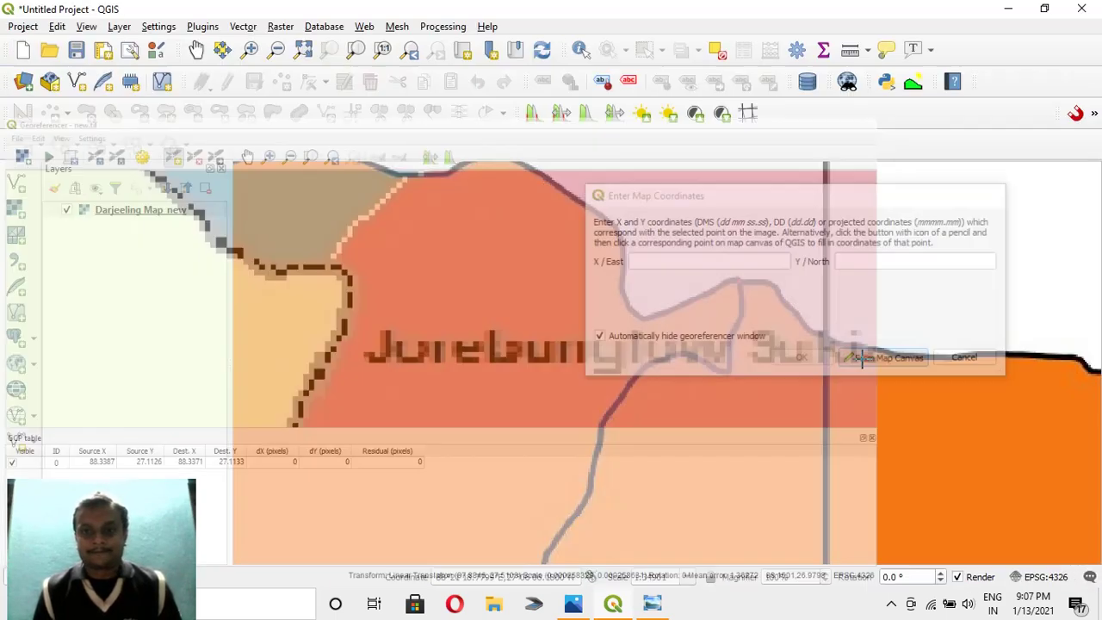
pyautogui.click(865, 359)
pyautogui.scroll(-4, 597, 395)
pyautogui.scroll(6, 457, 468)
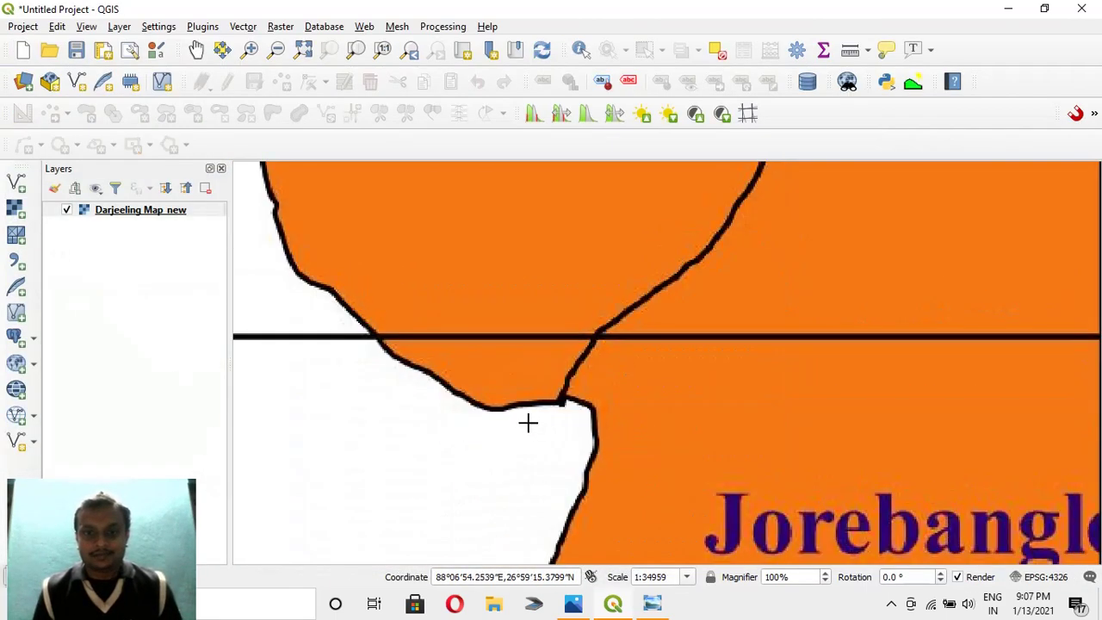
pyautogui.click(647, 347)
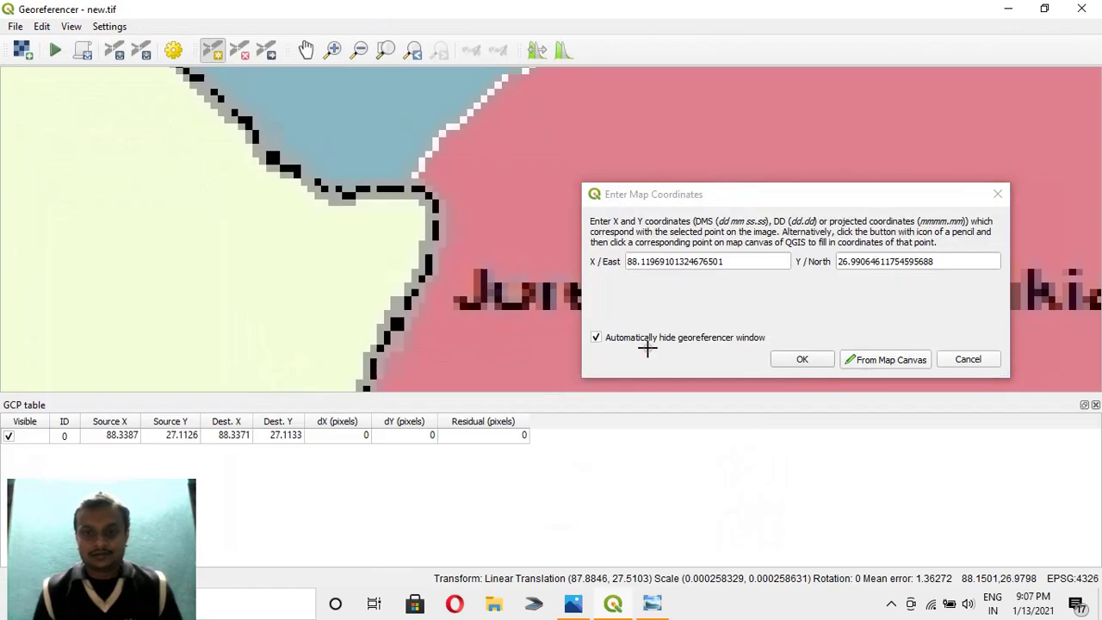
pyautogui.click(800, 360)
# Step: Add a control point at the northwestern tip of Darjeeling Pulbazar, picking the matching map canvas point at about 88.0056, 27.2233
pyautogui.scroll(-5, 792, 356)
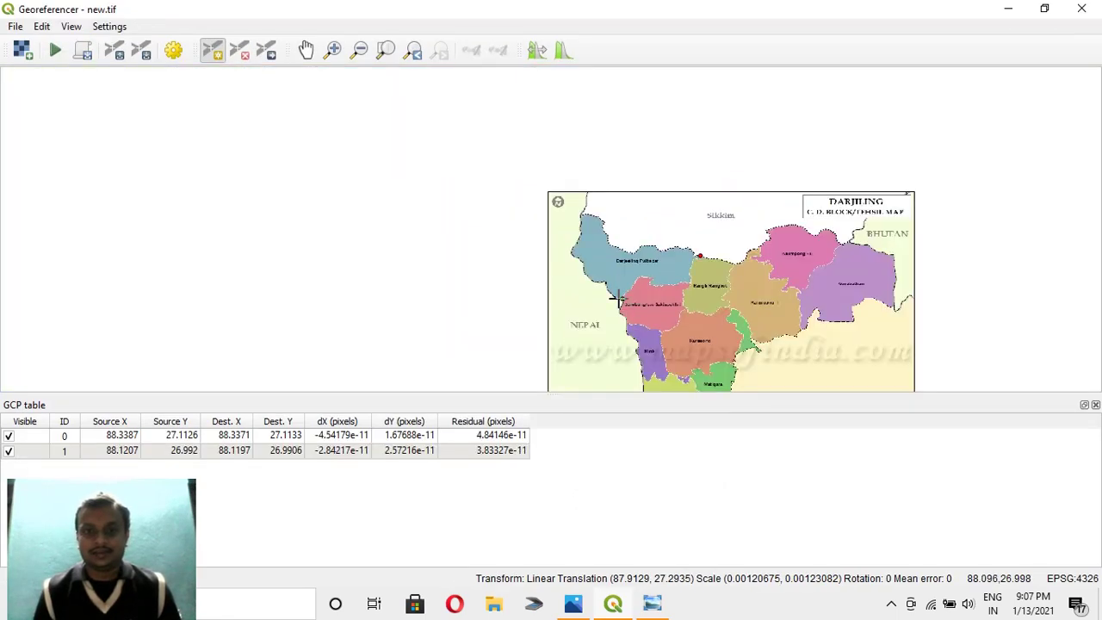
pyautogui.scroll(5, 572, 225)
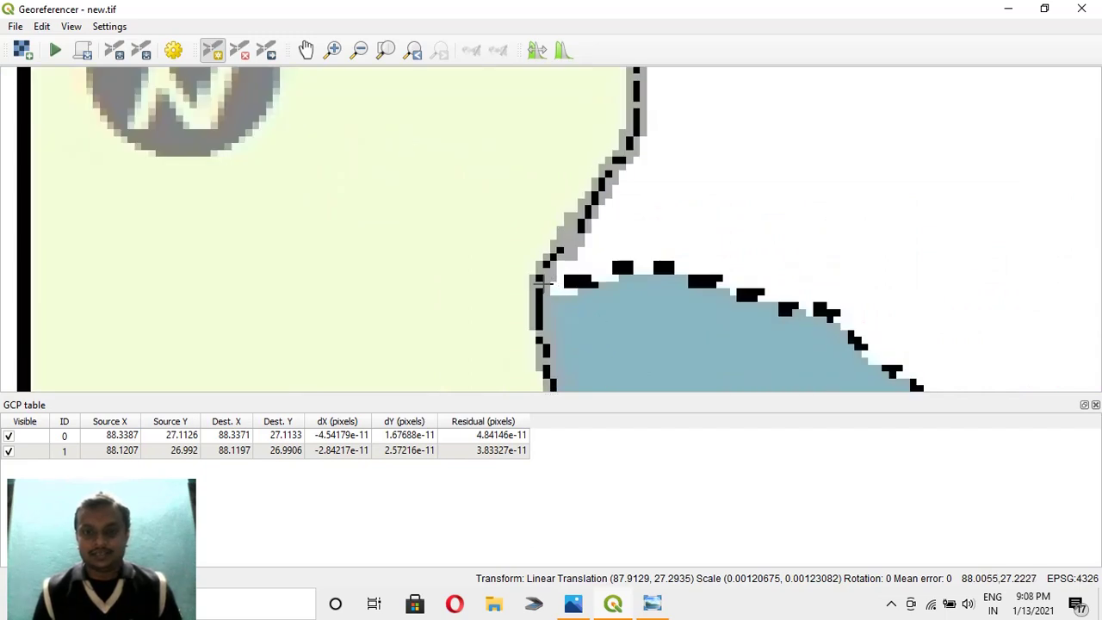
pyautogui.click(544, 284)
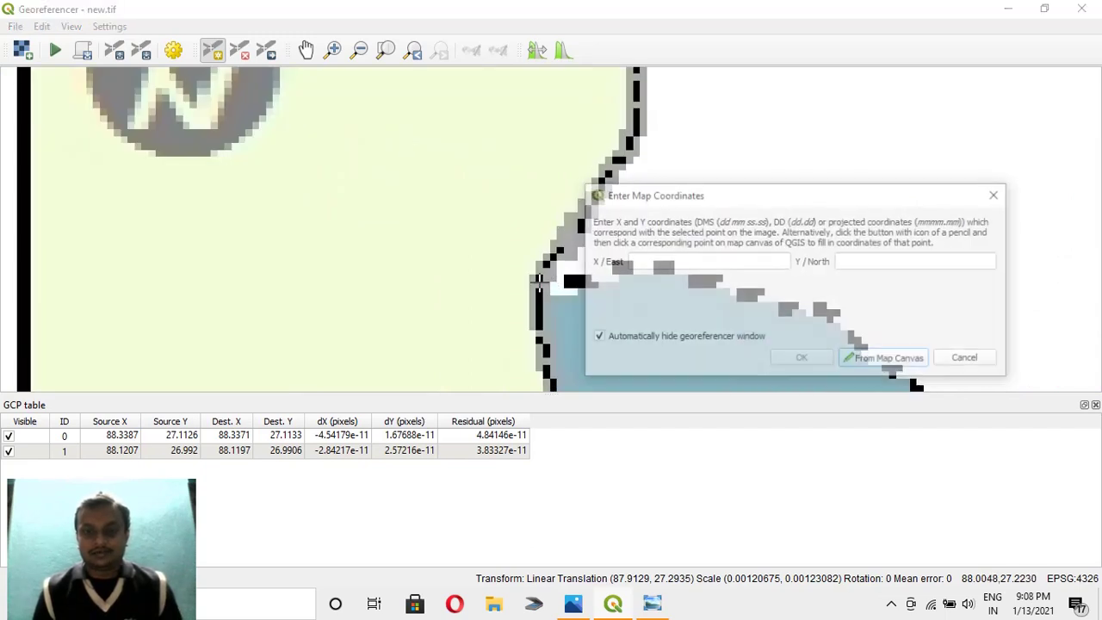
pyautogui.click(865, 361)
pyautogui.scroll(-4, 519, 249)
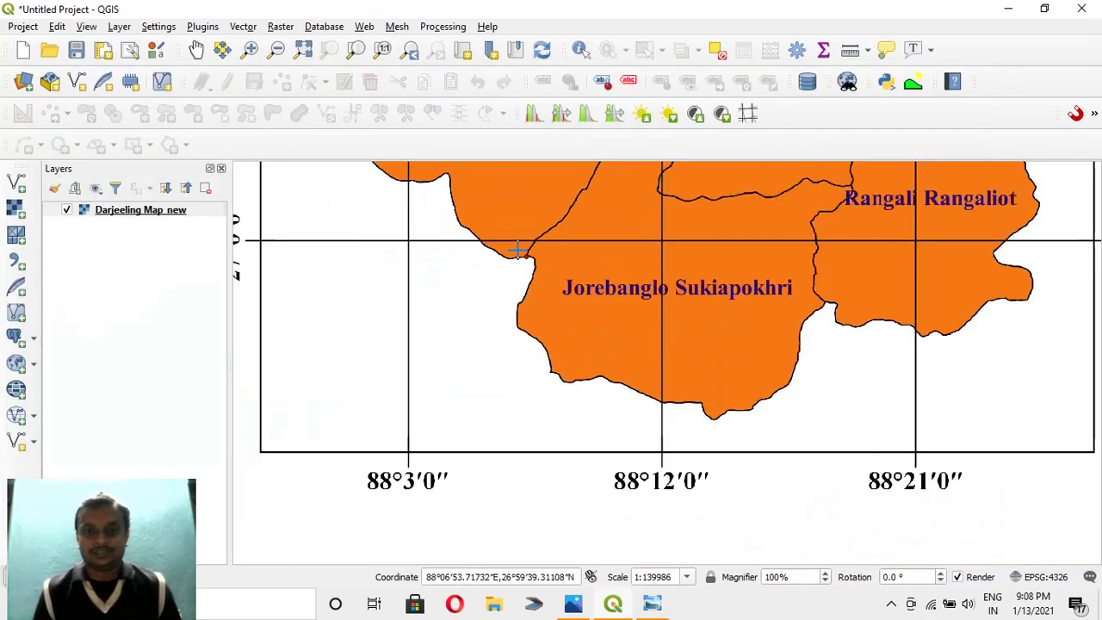
pyautogui.press('Up')
pyautogui.press('Up')
pyautogui.press('Up')
pyautogui.press('Up')
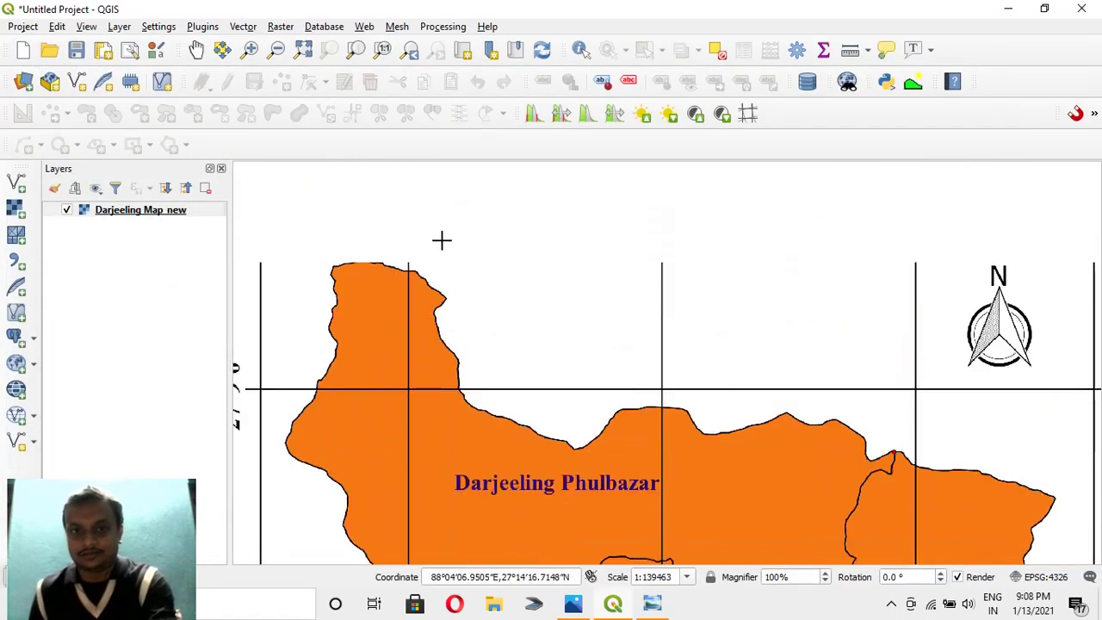
pyautogui.scroll(2, 335, 269)
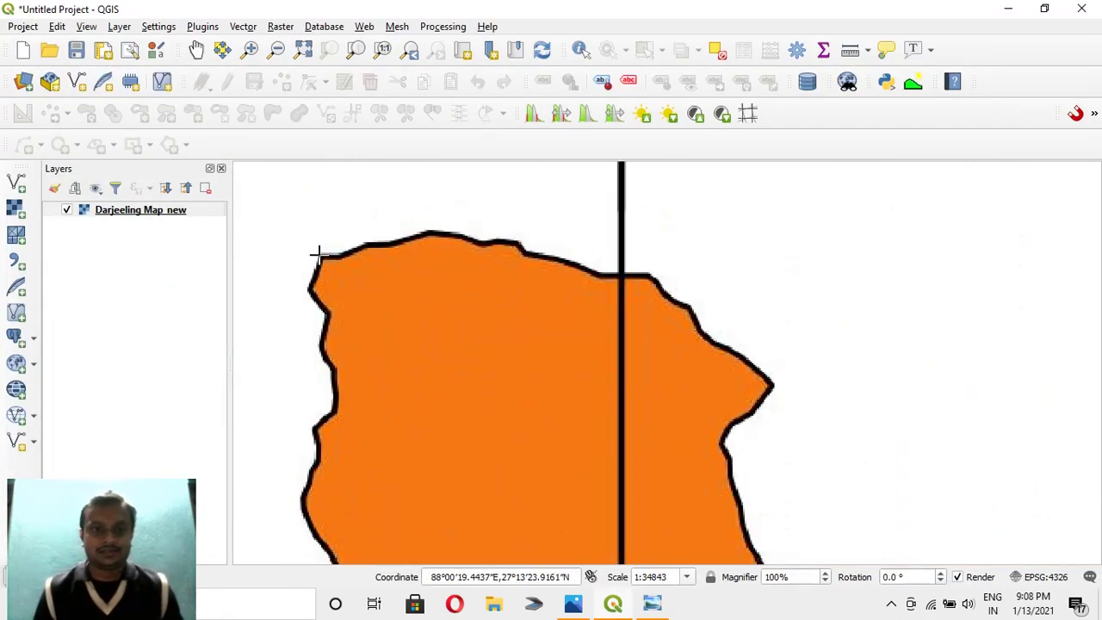
pyautogui.click(319, 252)
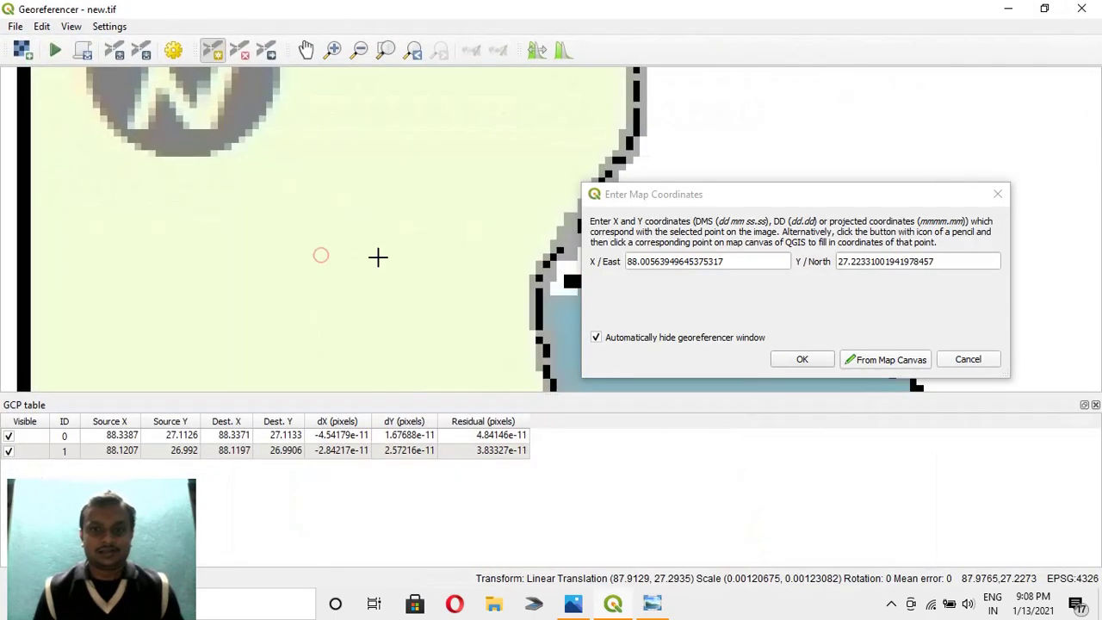
pyautogui.click(790, 356)
# Step: Add a control point where Darjeeling Pulbazar, Jorebunglow Sukiapokhri and Rangli Rangliot meet, picking the matching map canvas point at about 88.3114, 27.0329
pyautogui.scroll(-5, 654, 290)
pyautogui.scroll(1, 698, 307)
pyautogui.scroll(-2, 731, 344)
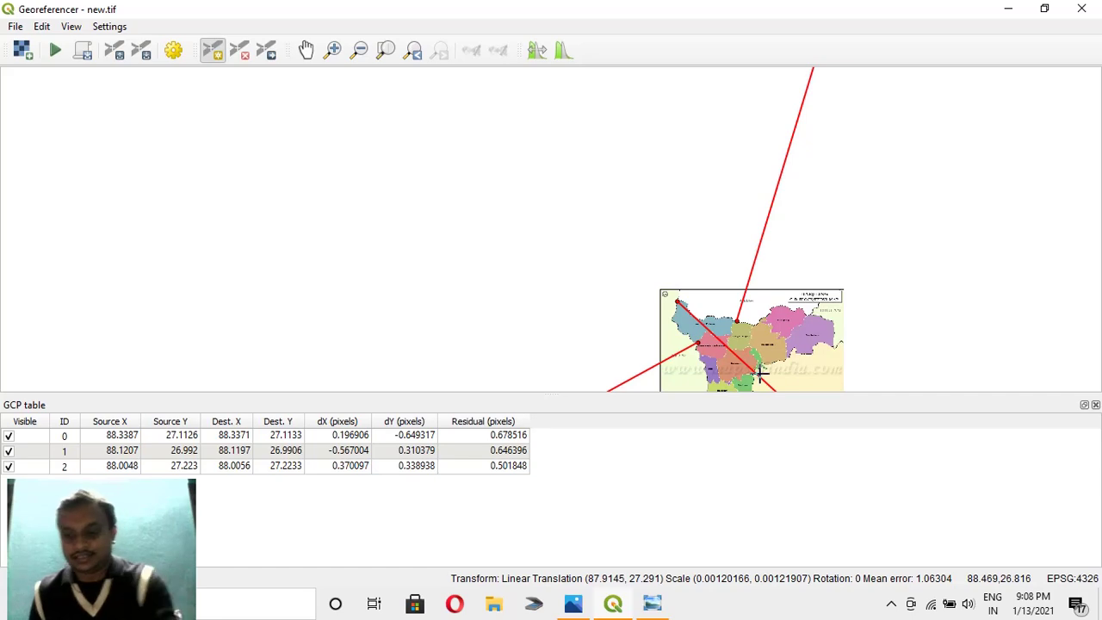
pyautogui.scroll(5, 761, 372)
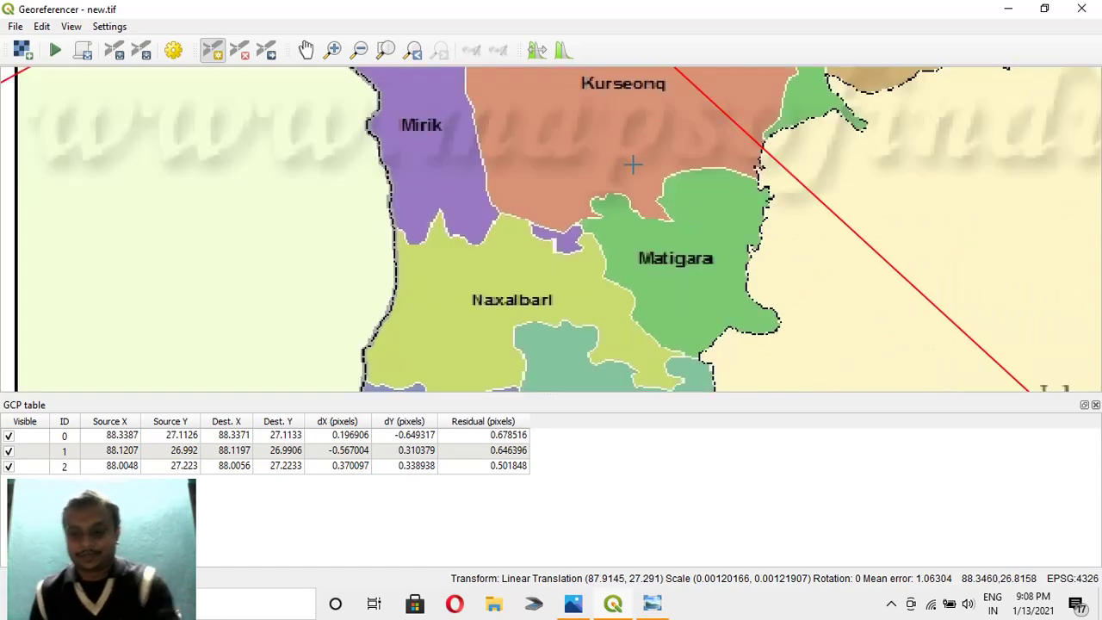
pyautogui.press('Up')
pyautogui.press('Up')
pyautogui.press('Up')
pyautogui.press('Up')
pyautogui.press('Up')
pyautogui.press('Up')
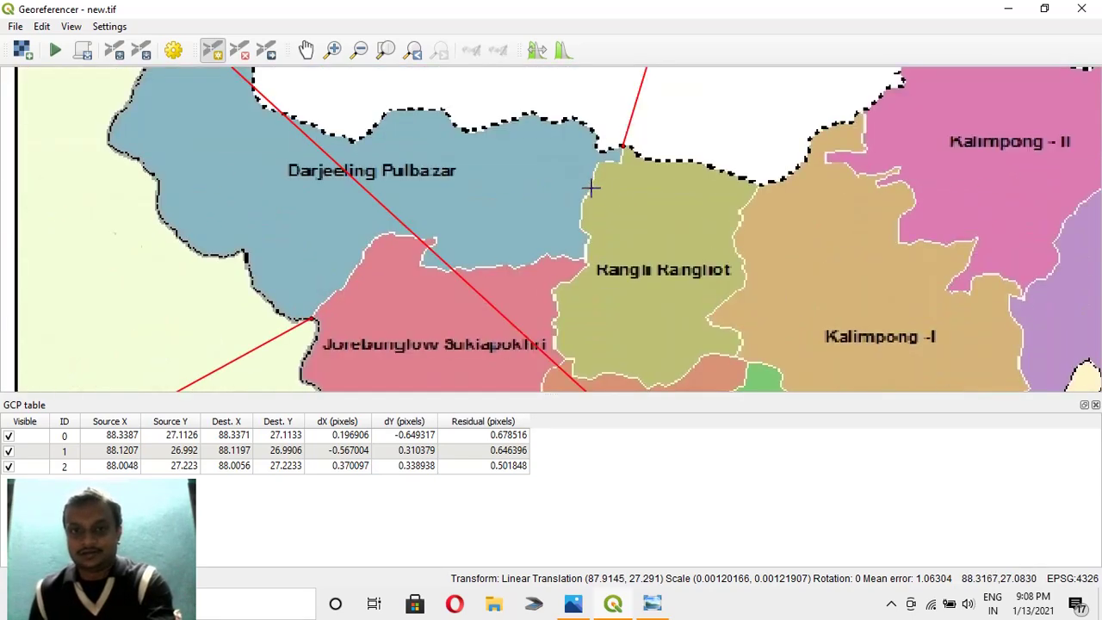
pyautogui.press('Up')
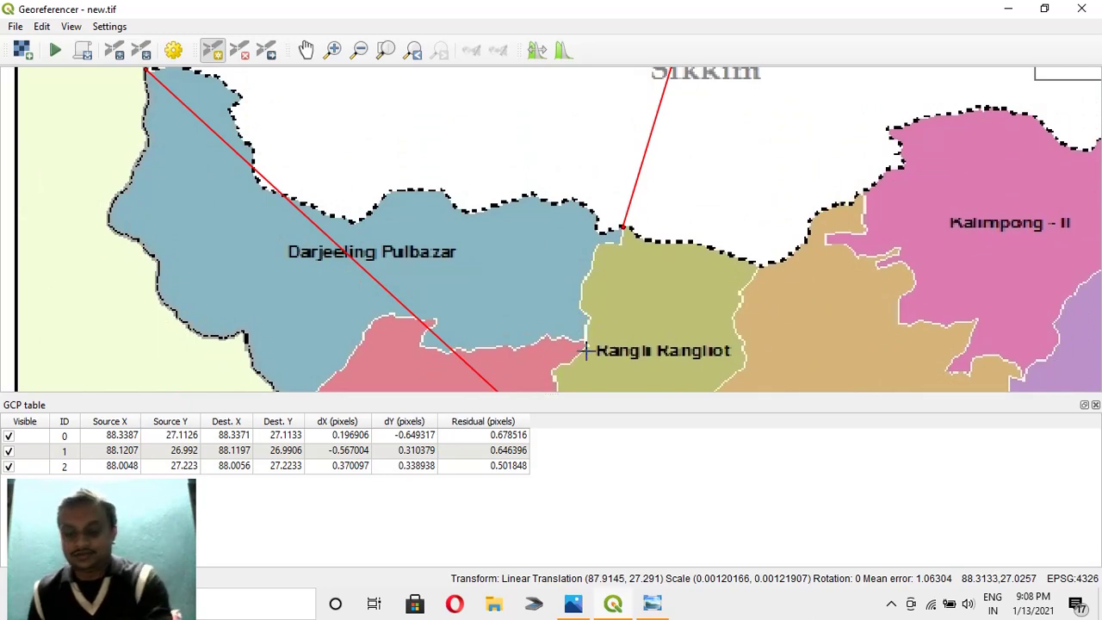
pyautogui.press('Down')
pyautogui.scroll(1, 585, 258)
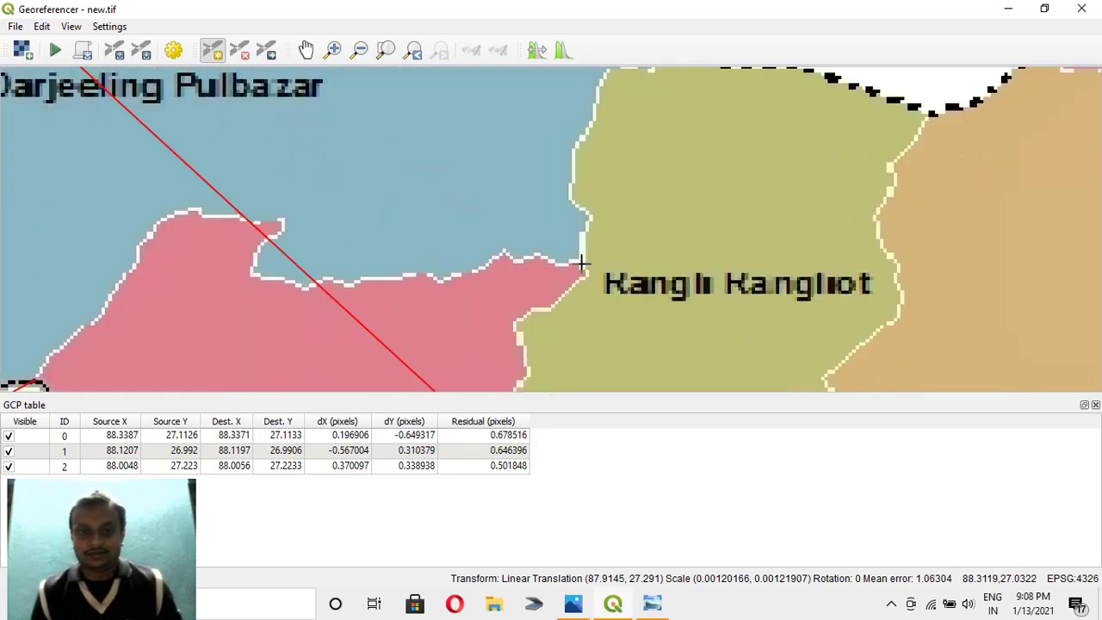
pyautogui.scroll(1, 582, 262)
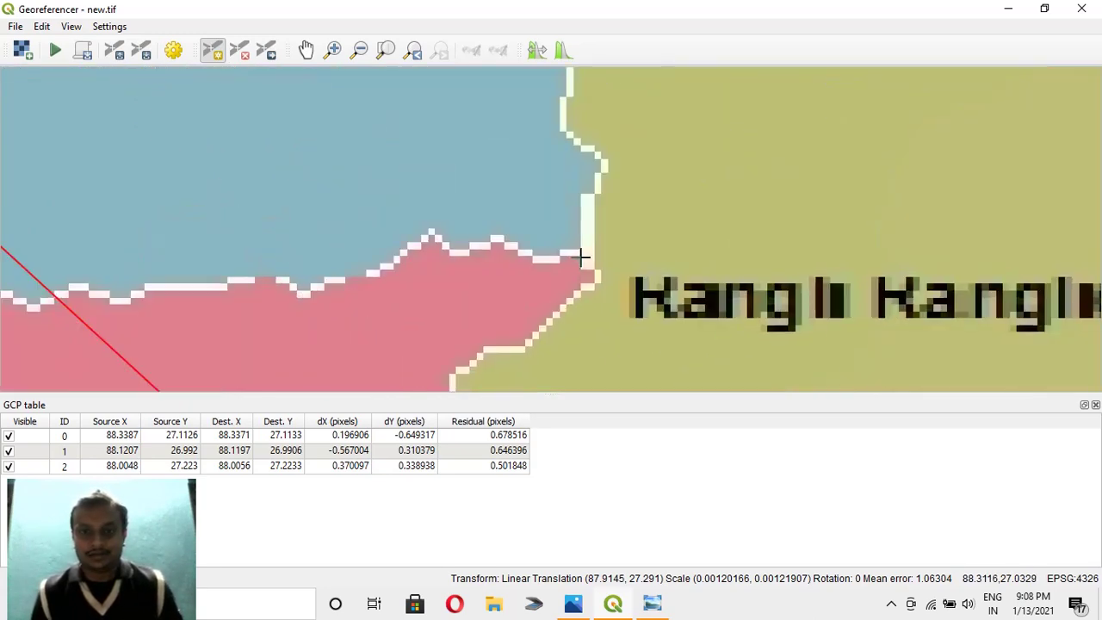
pyautogui.click(580, 254)
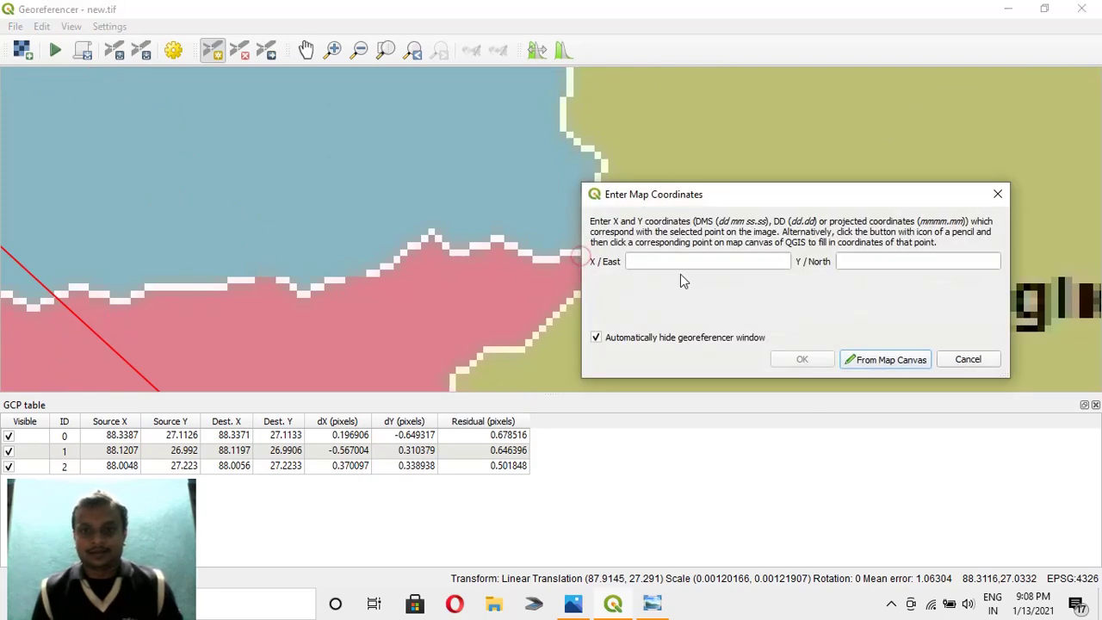
pyautogui.click(847, 353)
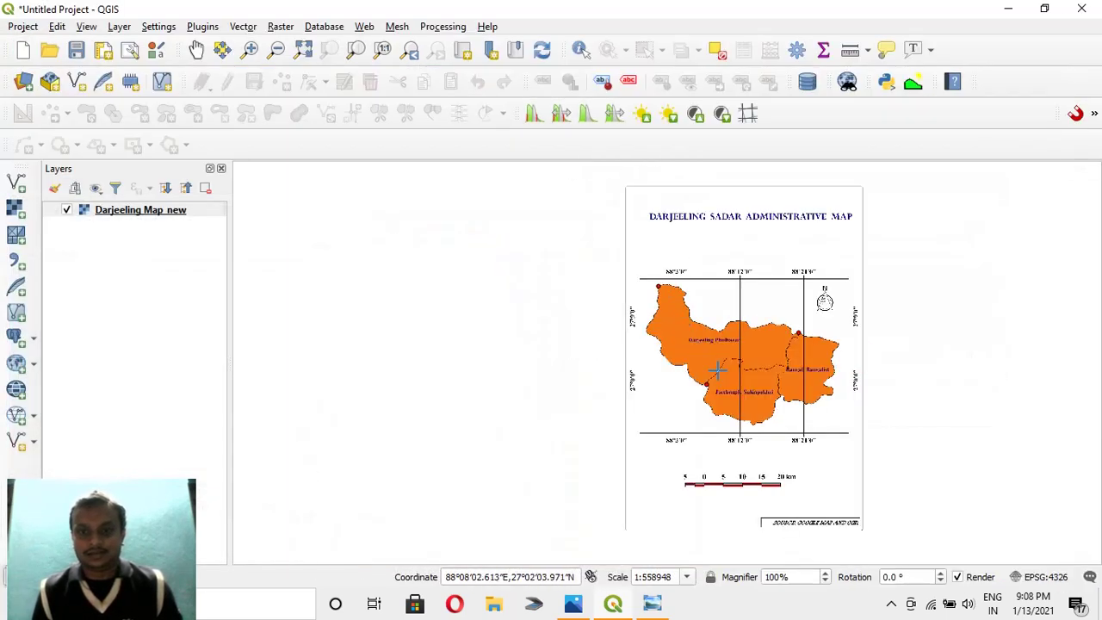
pyautogui.scroll(1, 834, 290)
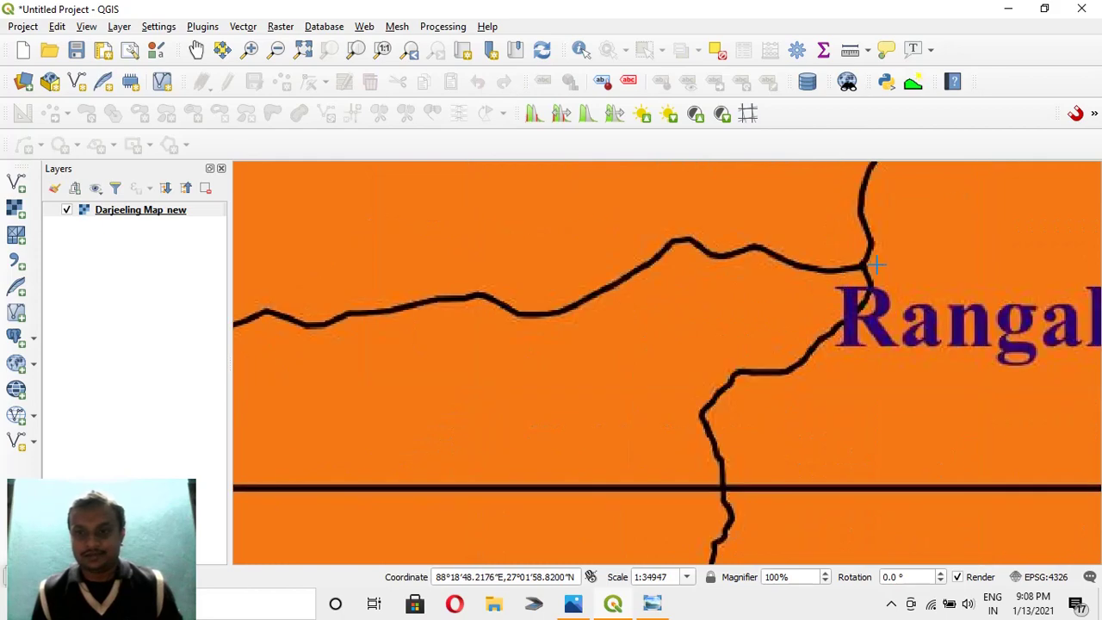
pyautogui.click(861, 266)
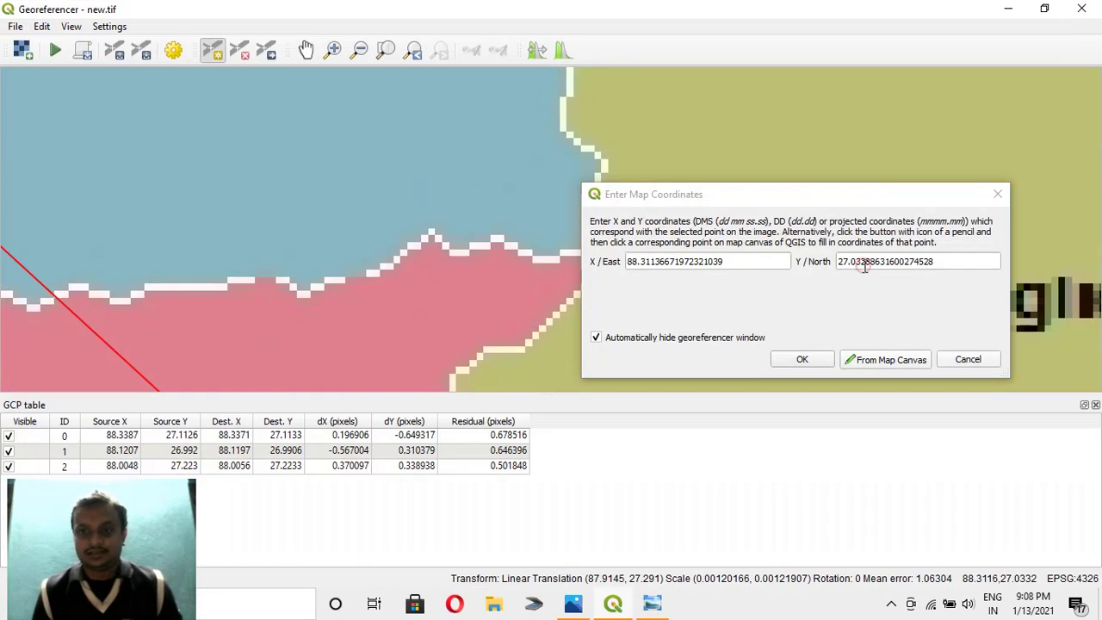
pyautogui.click(809, 356)
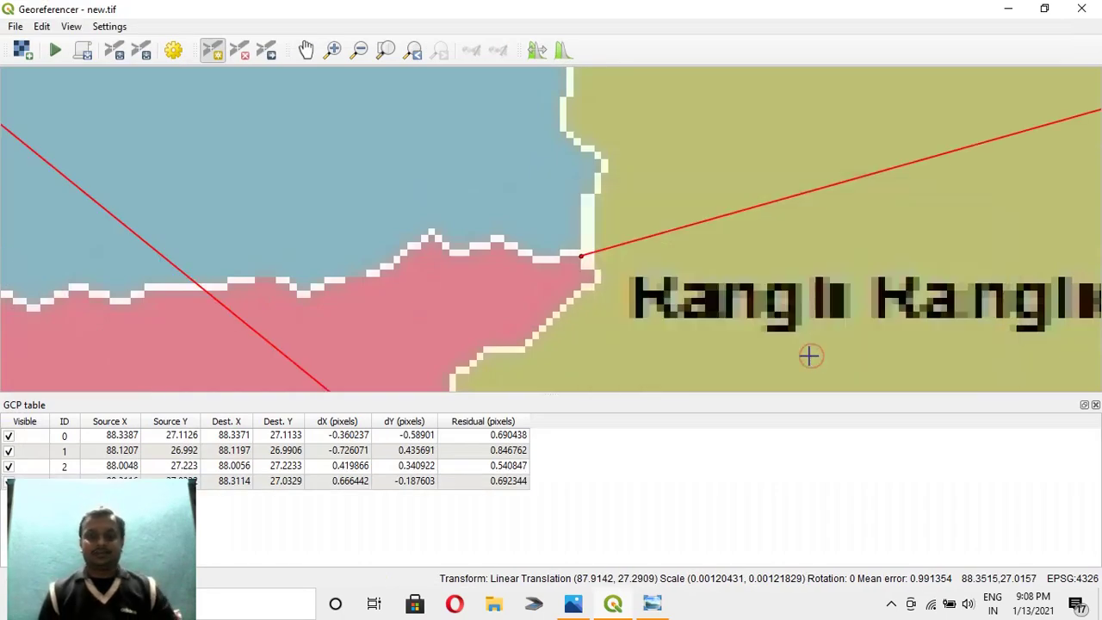
# Step: Set the output raster to new map.tif in the practice work folder, and run the georeferencing
pyautogui.scroll(-3, 663, 247)
pyautogui.scroll(-1, 658, 237)
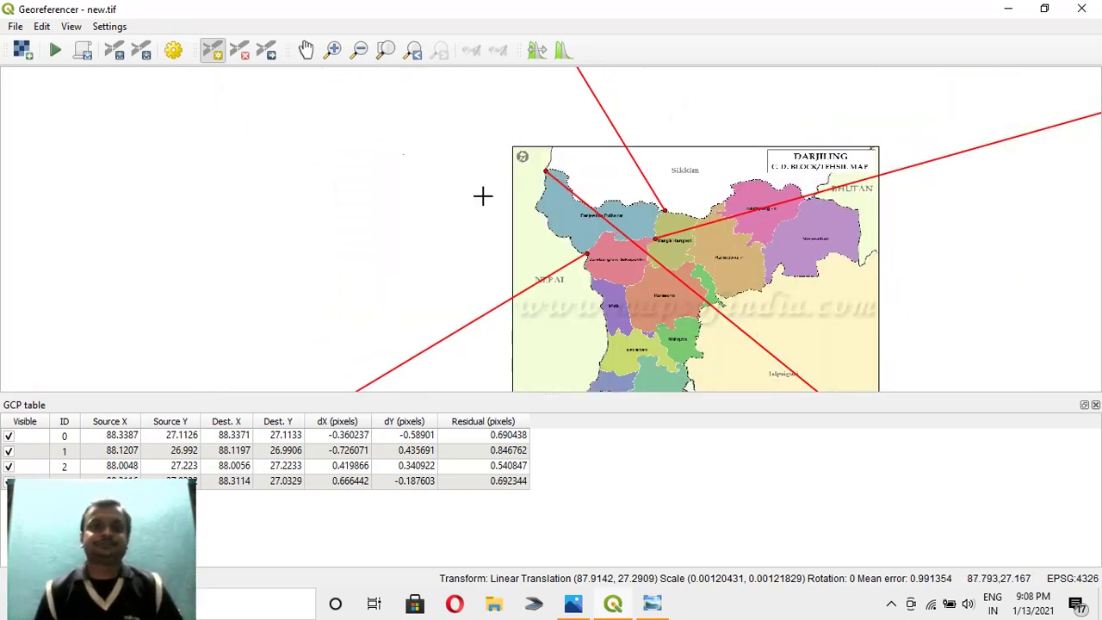
pyautogui.click(172, 50)
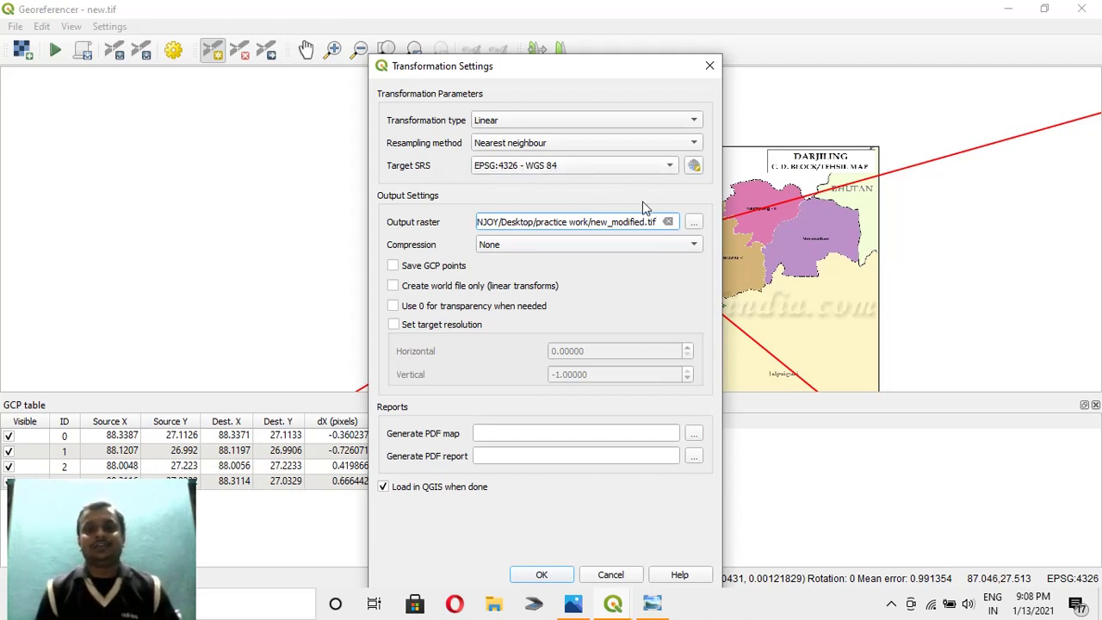
pyautogui.click(693, 224)
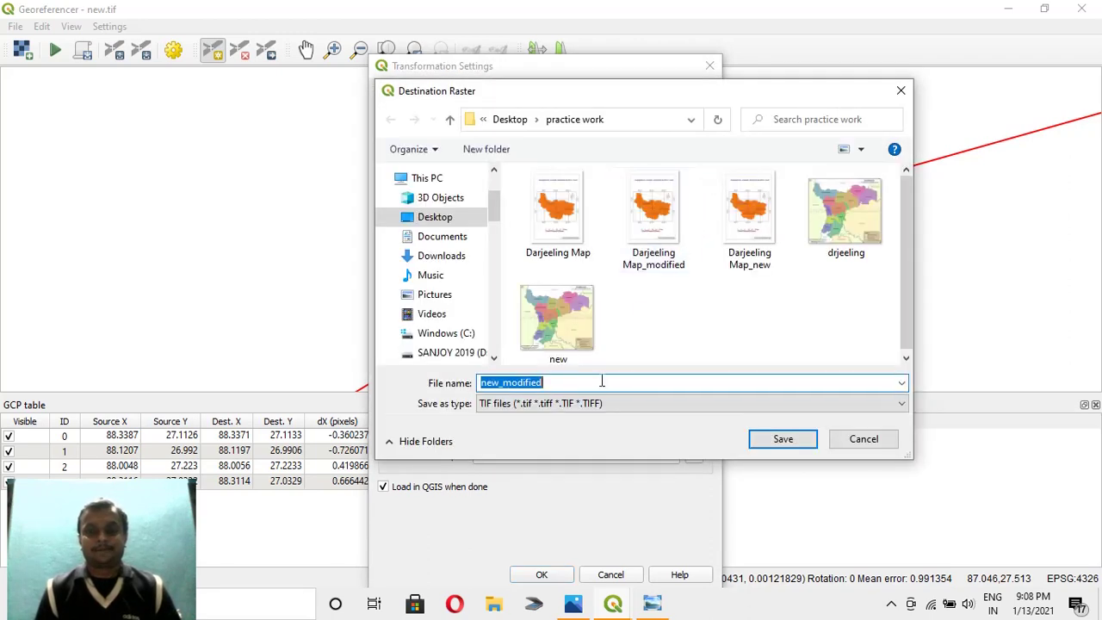
pyautogui.write('nw')
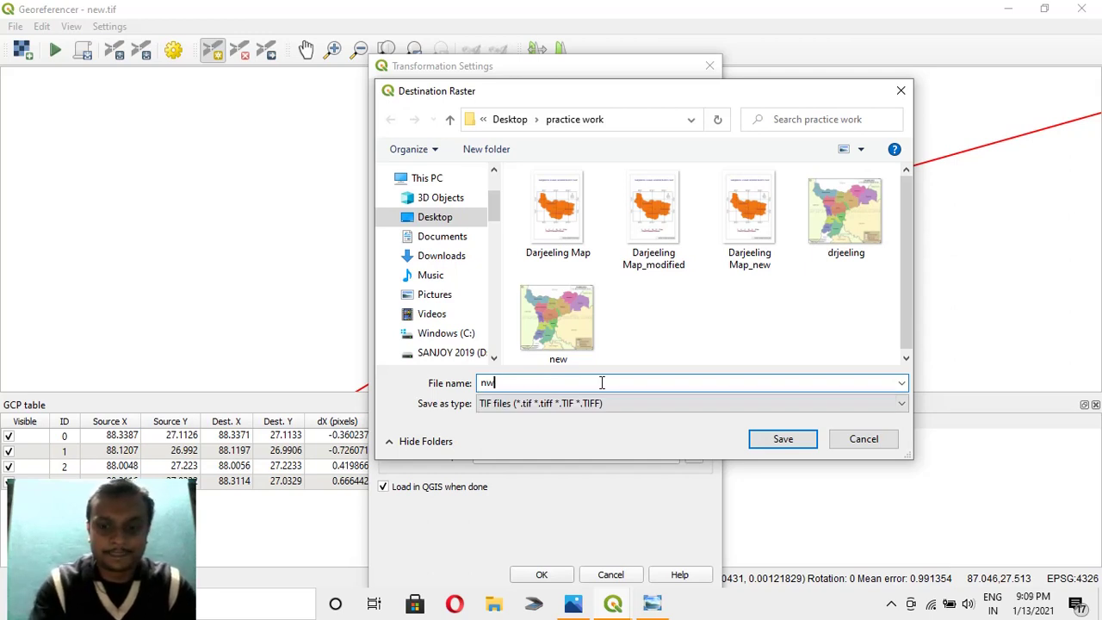
pyautogui.press('BackSpace')
pyautogui.write('ew map')
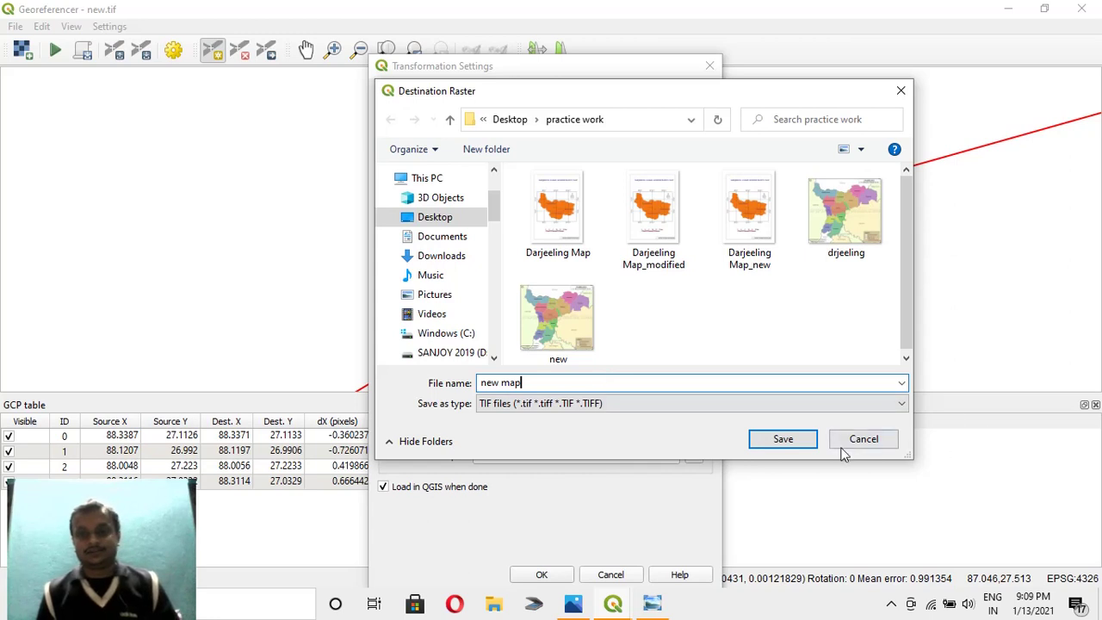
pyautogui.click(782, 439)
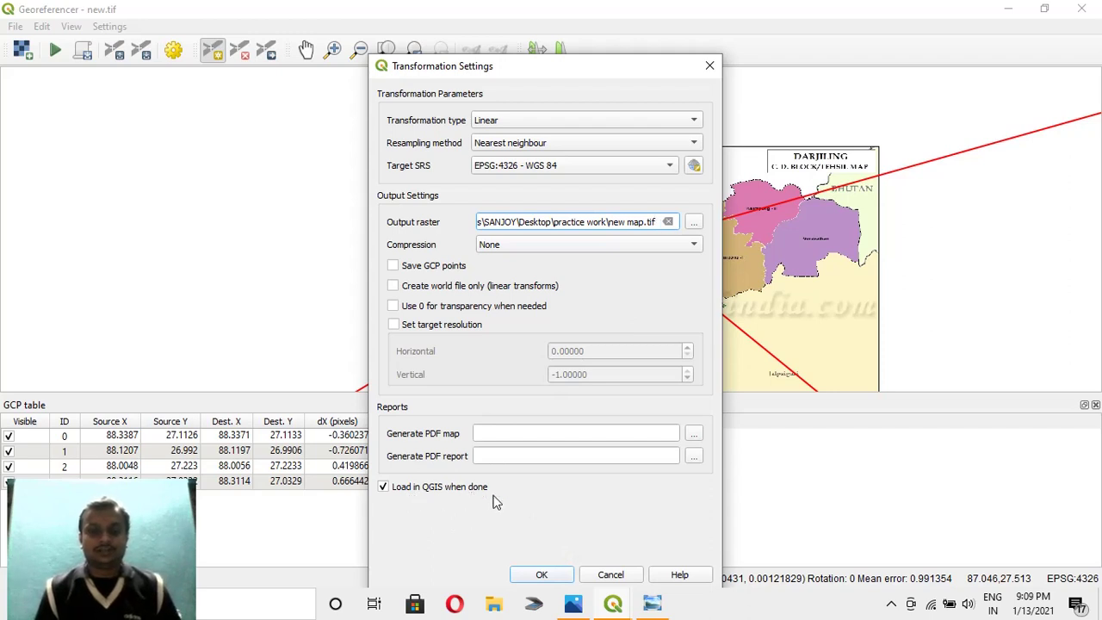
pyautogui.click(542, 574)
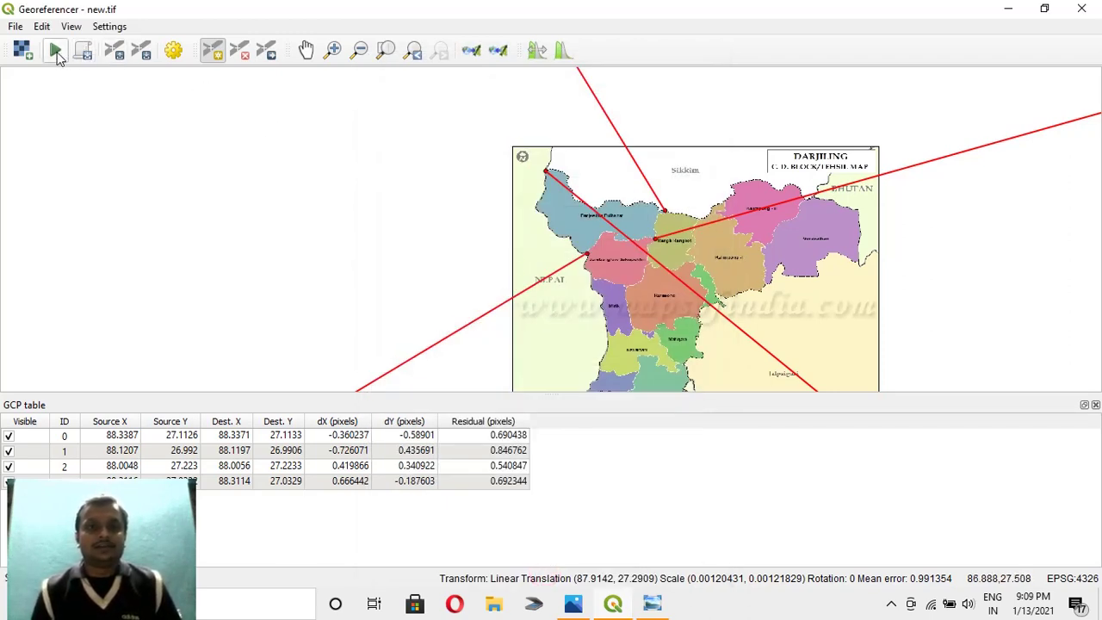
pyautogui.click(55, 52)
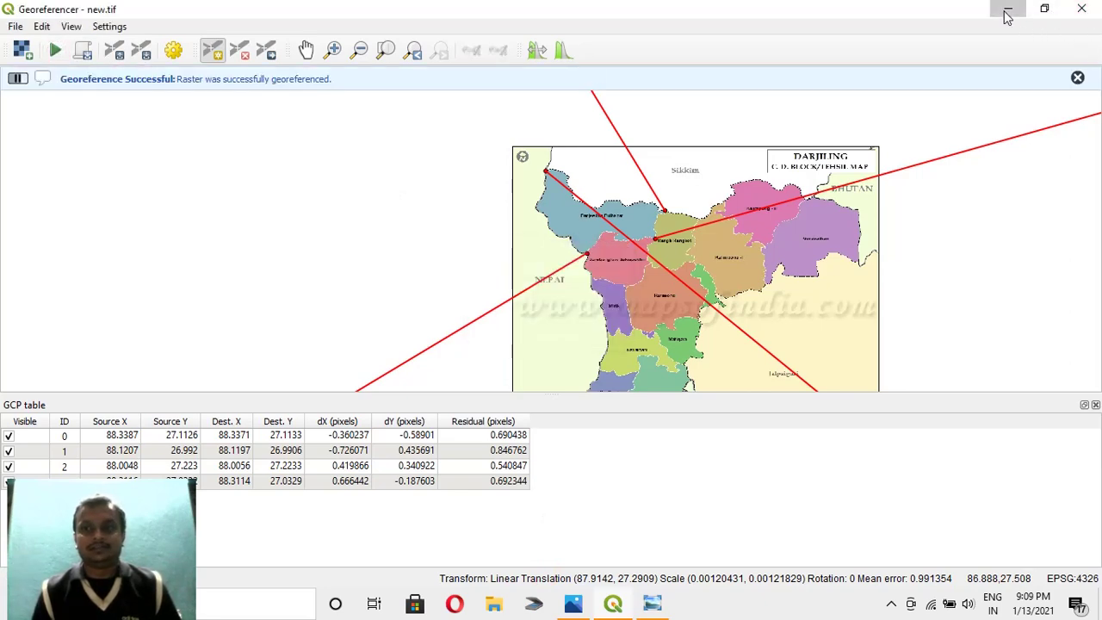
pyautogui.click(1071, 17)
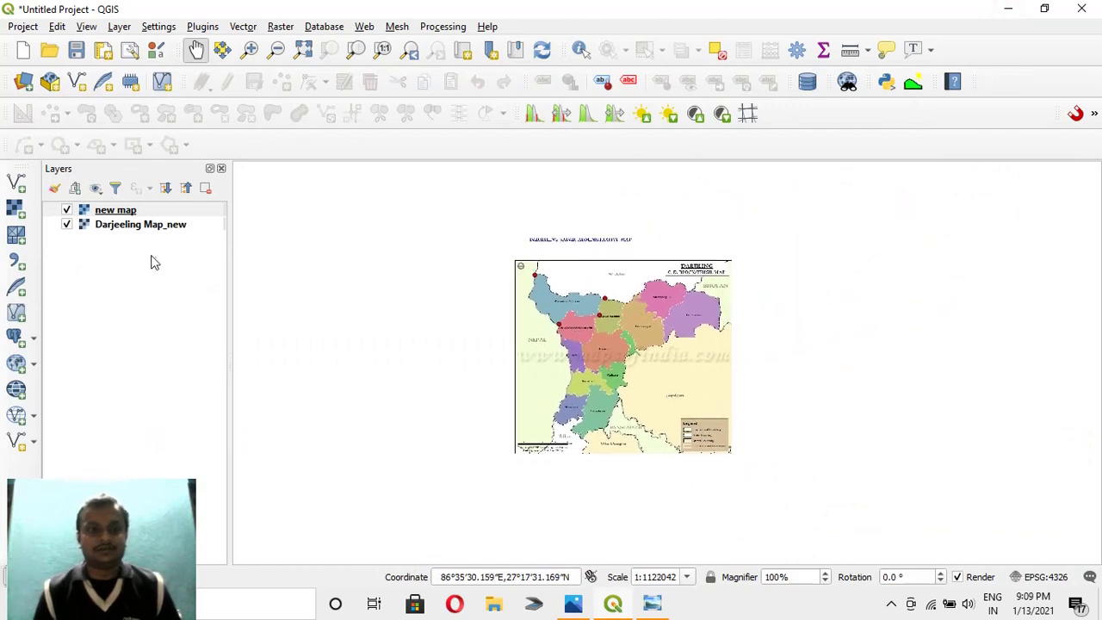
# Step: Move the new map layer below Darjeeling Map_new, and toggle the upper layer's visibility to compare how the two maps overlap
pyautogui.moveTo(125, 212); pyautogui.dragTo(125, 253)
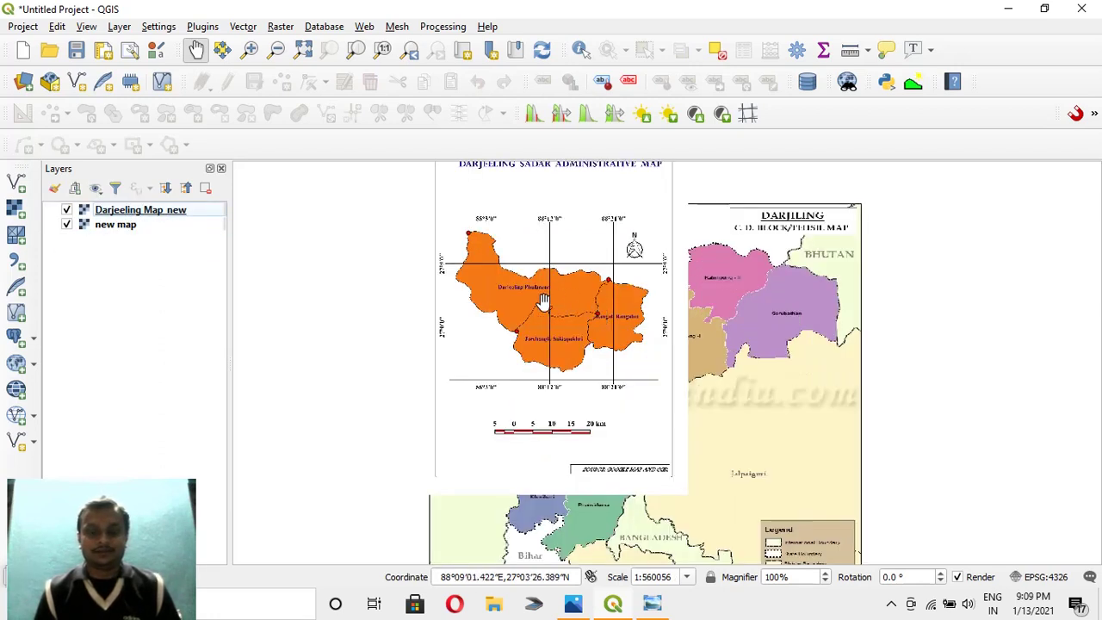
pyautogui.scroll(3, 664, 284)
pyautogui.scroll(-3, 659, 285)
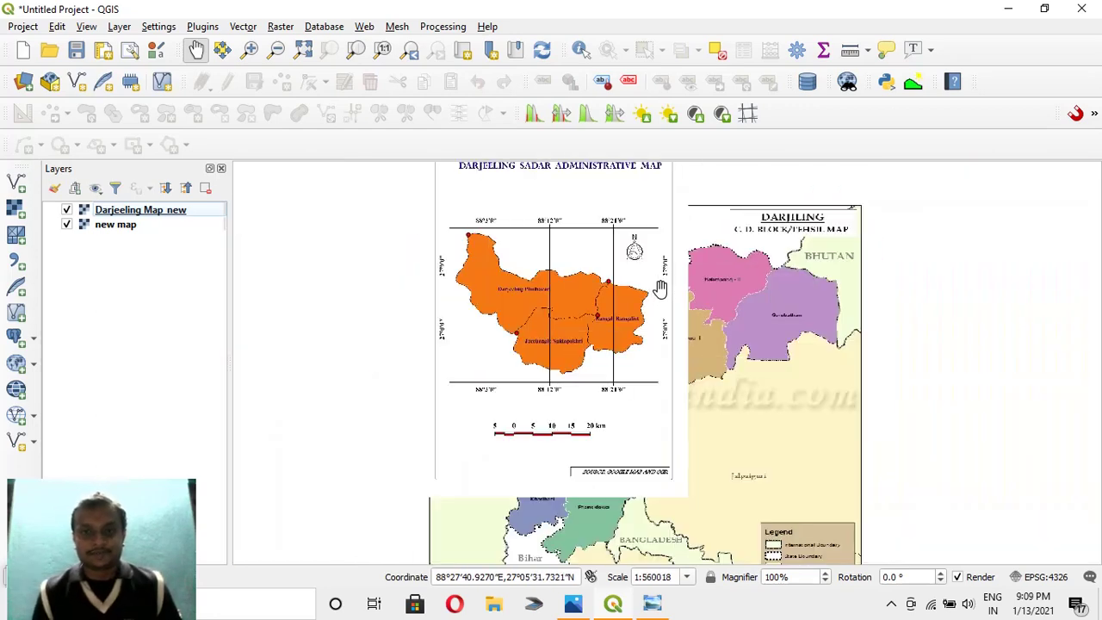
pyautogui.click(66, 212)
pyautogui.click(66, 212)
pyautogui.click(66, 212)
pyautogui.click(66, 212)
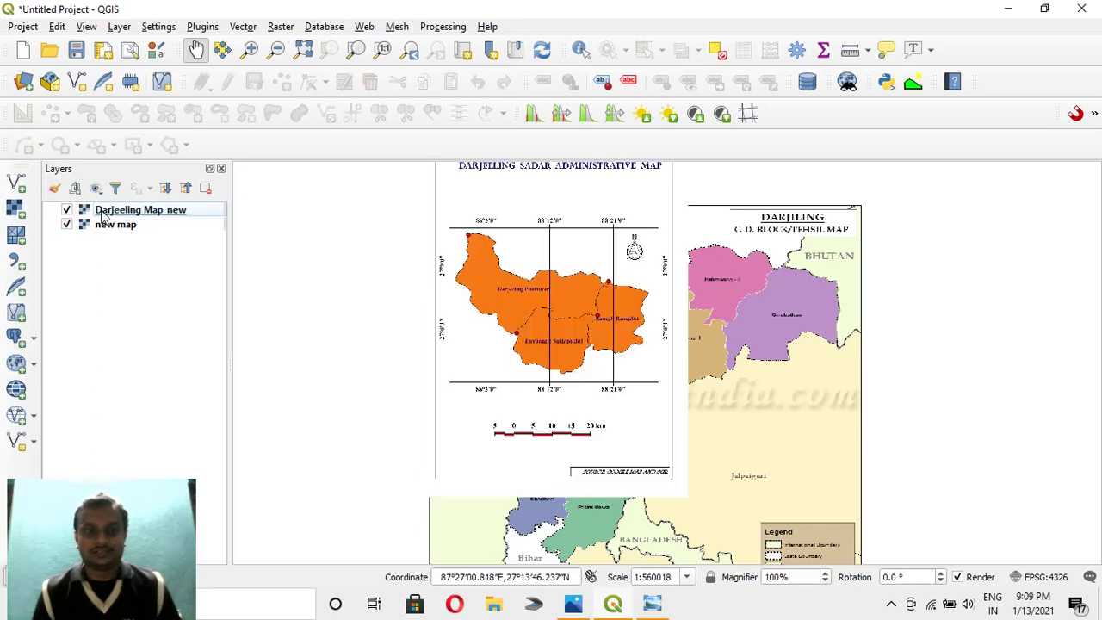
# Step: Set the global opacity of the Darjeeling Map_new layer to 64.3 % to check its overlay on the tehsil map
pyautogui.rightClick(168, 213)
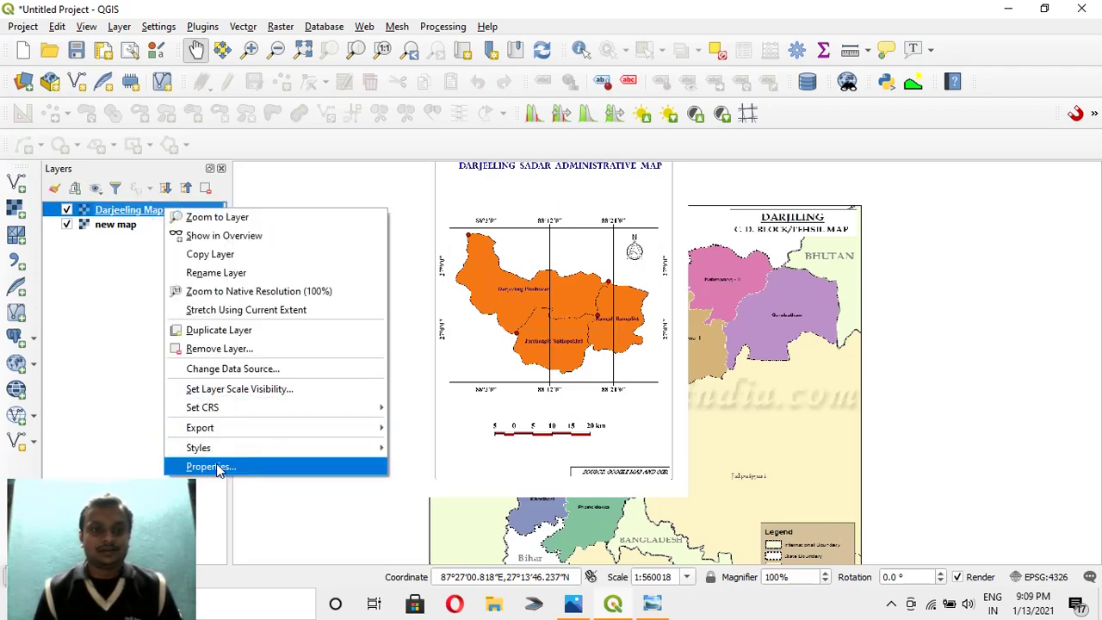
pyautogui.click(215, 466)
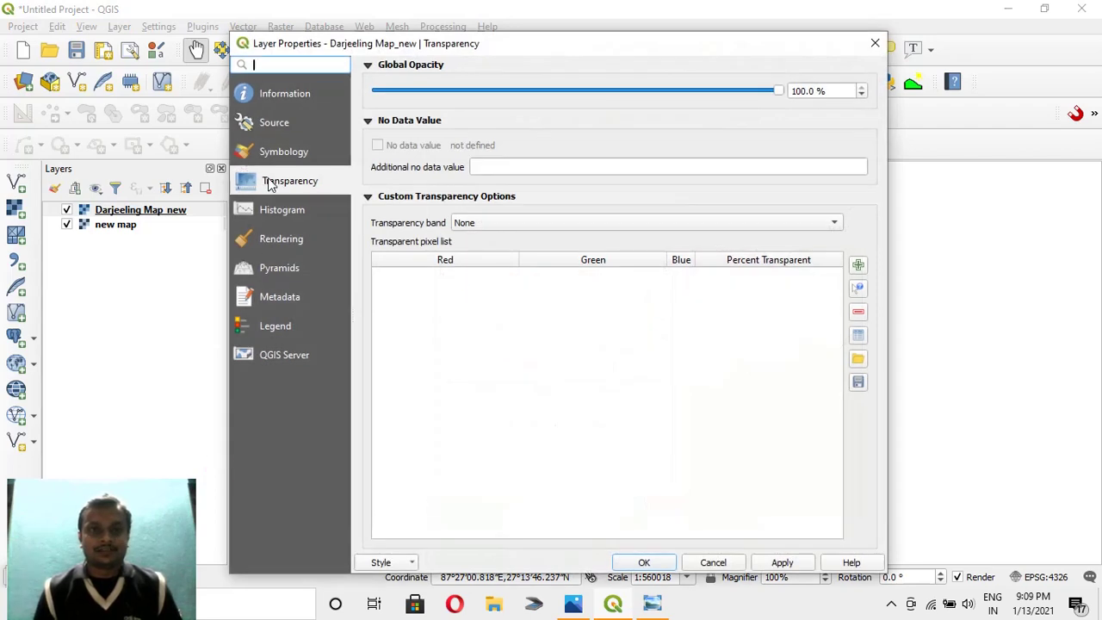
pyautogui.moveTo(779, 94); pyautogui.dragTo(647, 95)
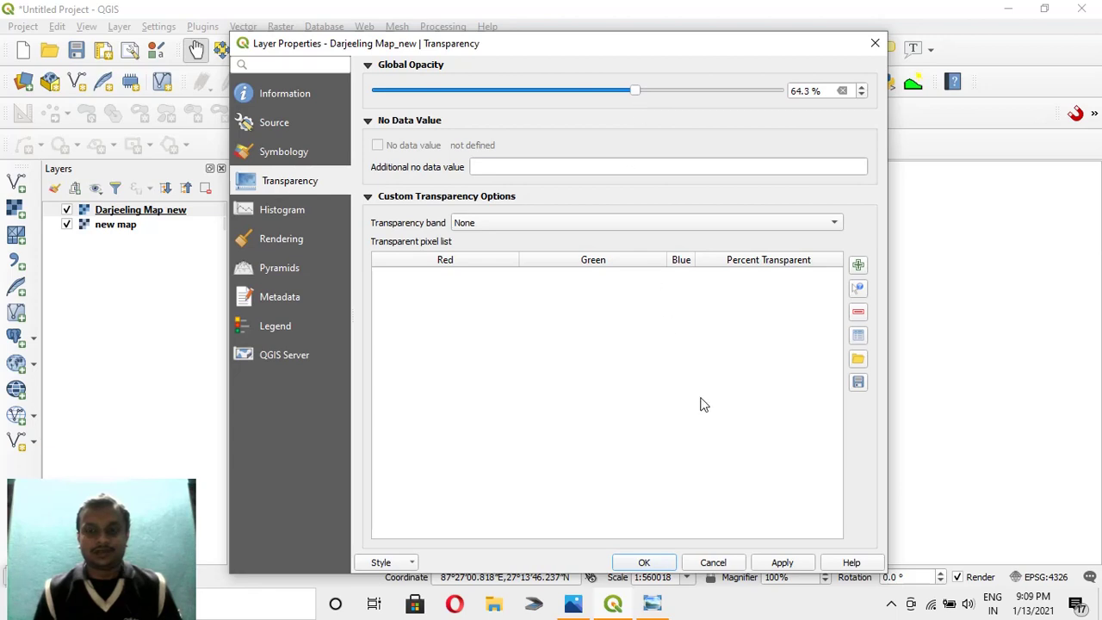
pyautogui.click(770, 563)
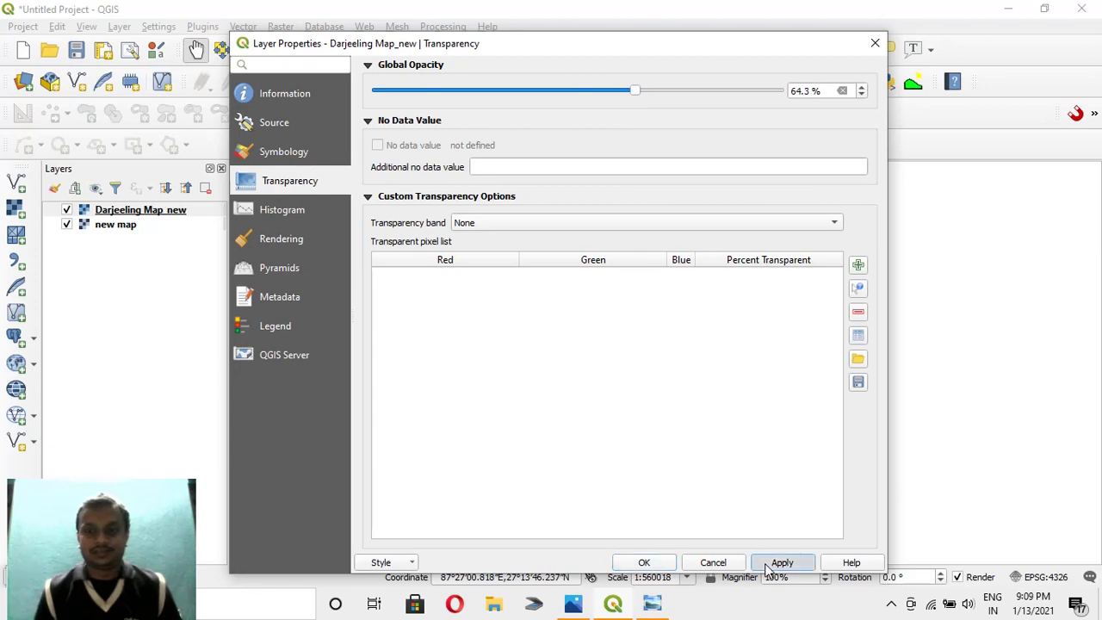
pyautogui.click(646, 562)
pyautogui.scroll(1, 578, 318)
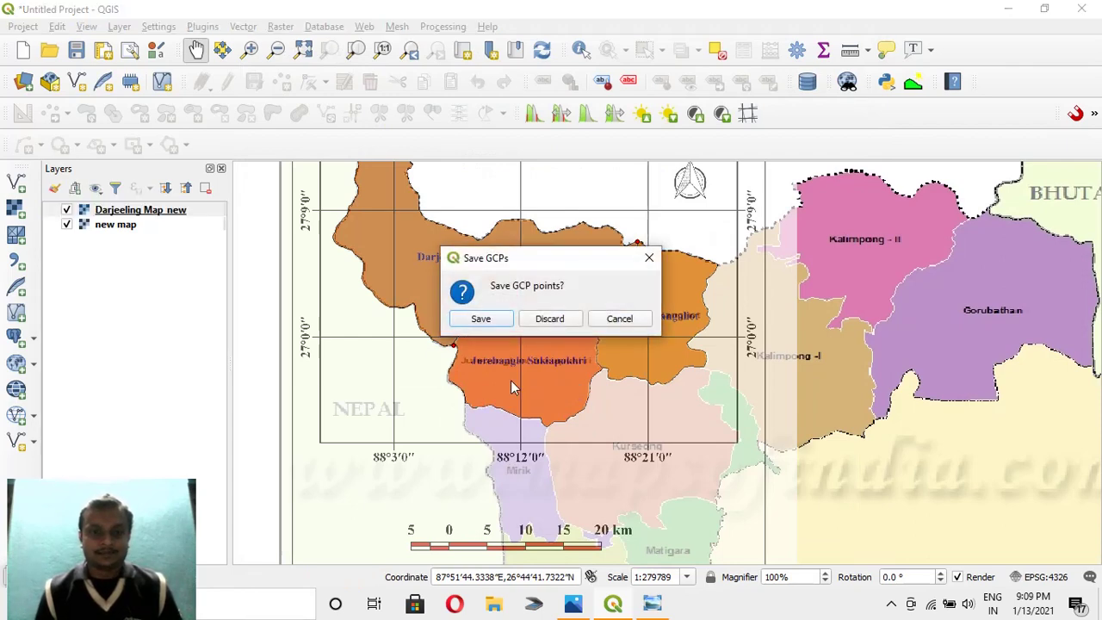
# Step: Discard the GCP points, and inspect how the tehsil boundaries of the two overlaid maps line up
pyautogui.click(550, 319)
pyautogui.scroll(1, 561, 313)
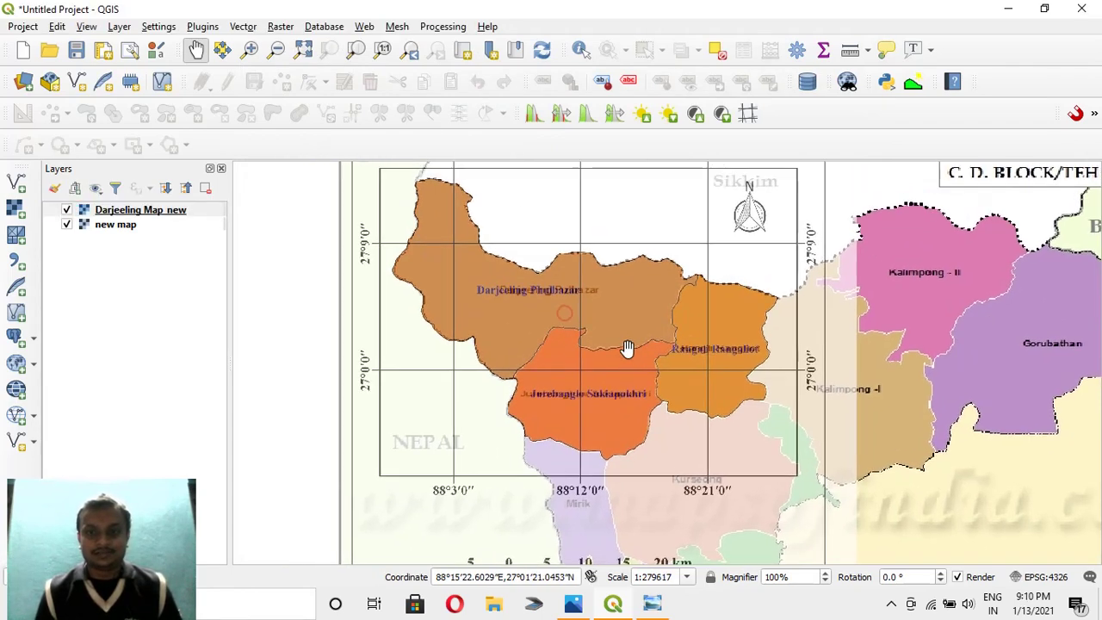
pyautogui.scroll(-1, 627, 351)
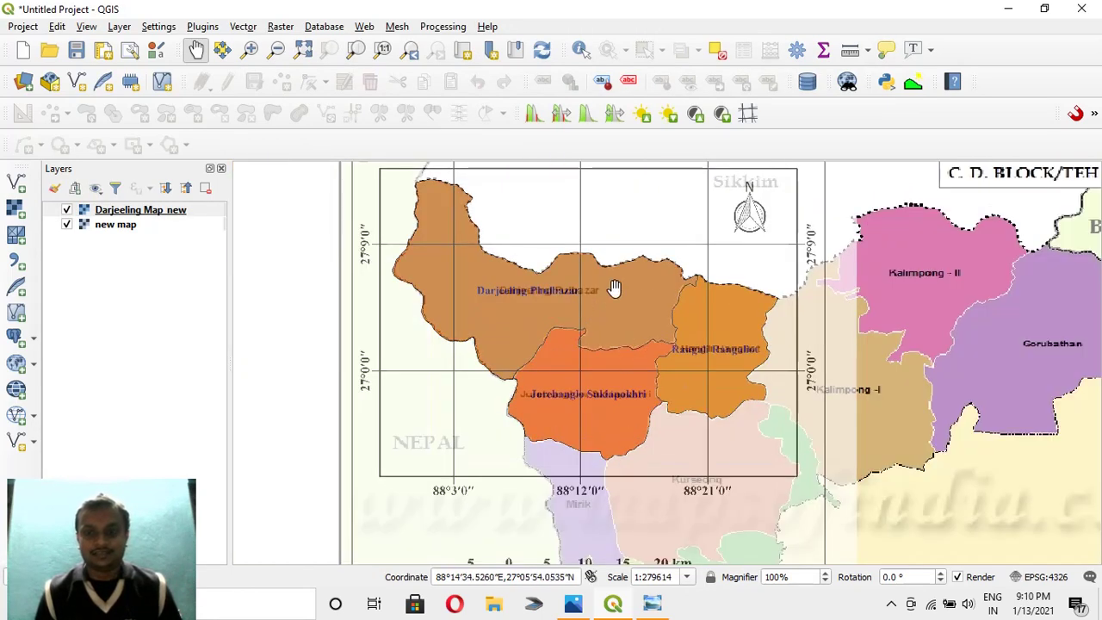
pyautogui.scroll(1, 701, 422)
pyautogui.scroll(-2, 701, 424)
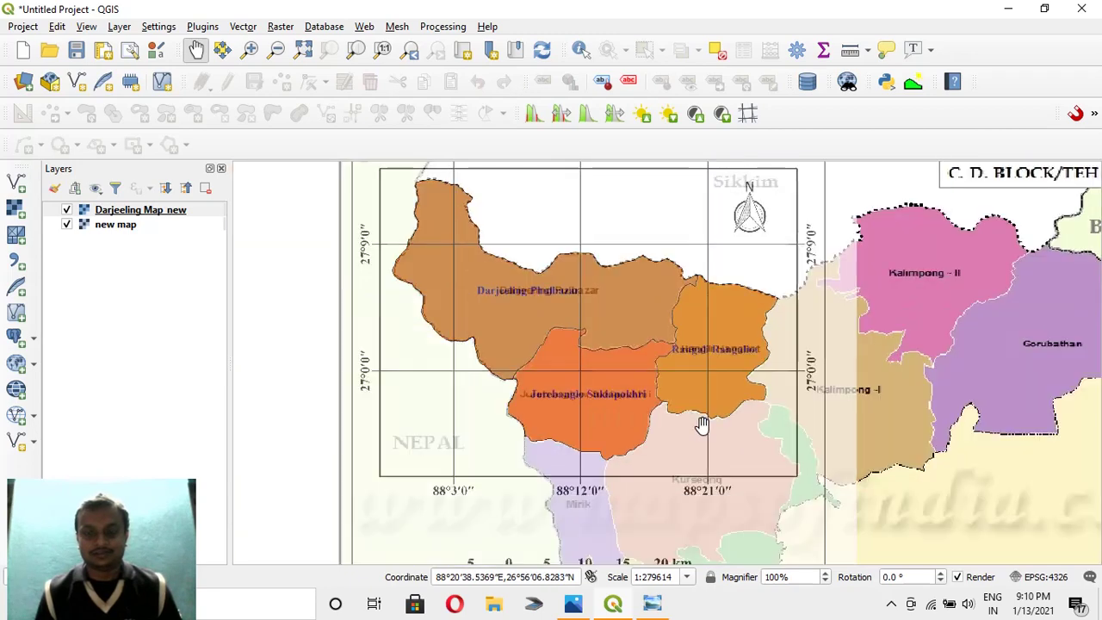
pyautogui.scroll(1, 701, 424)
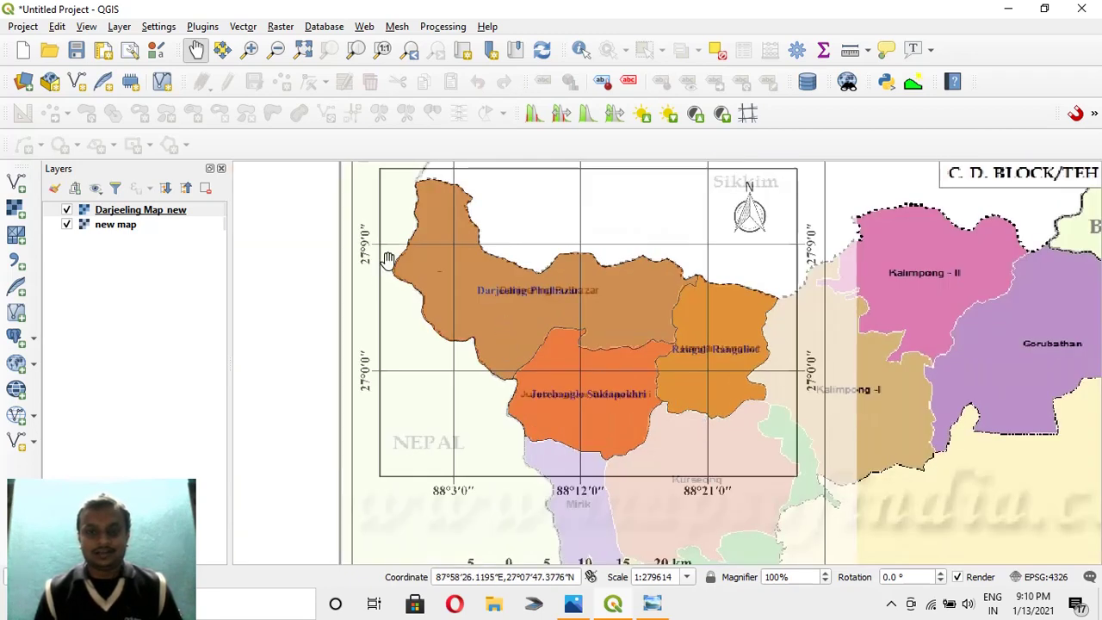
# Step: Hide the Darjeeling Map_new layer to view the new map layer alone, and show it again to compare the overlap
pyautogui.click(67, 210)
pyautogui.scroll(-2, 516, 297)
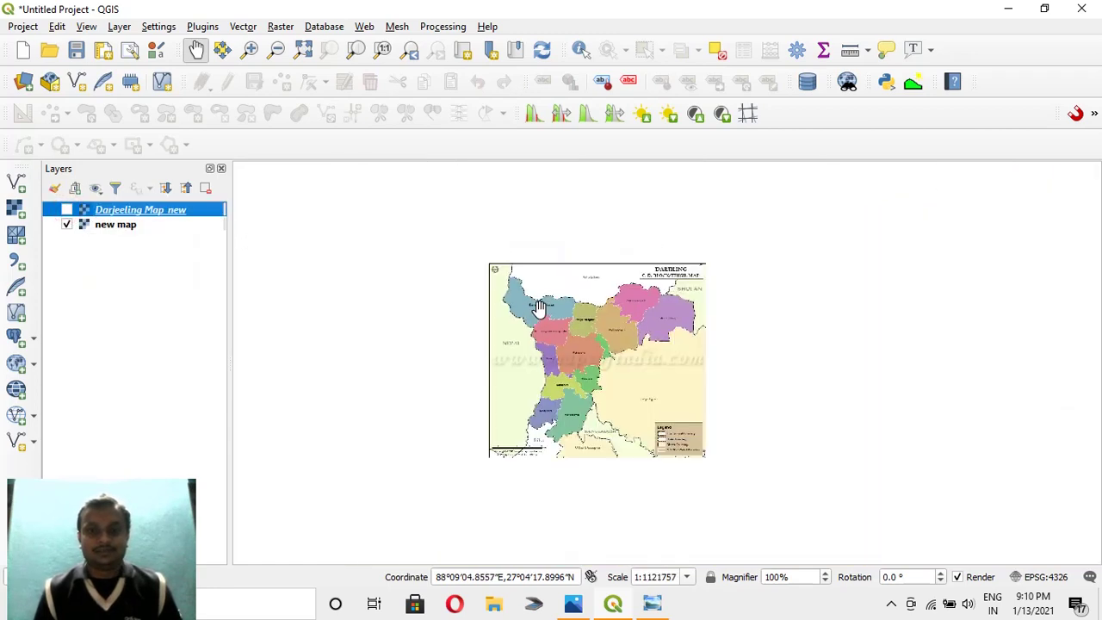
pyautogui.scroll(1, 572, 297)
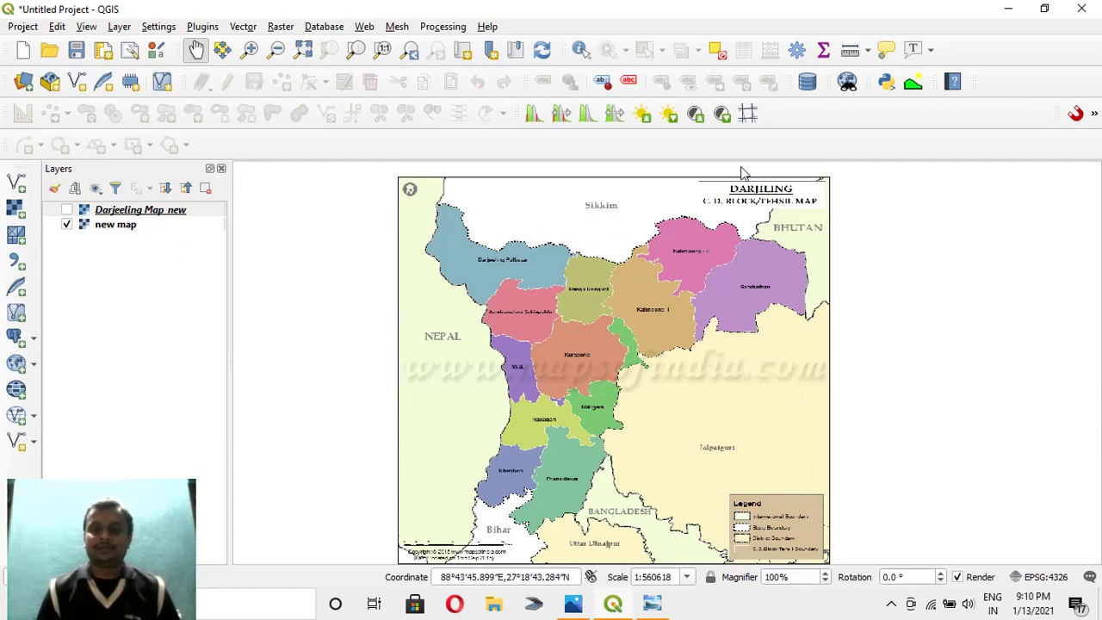
pyautogui.click(66, 210)
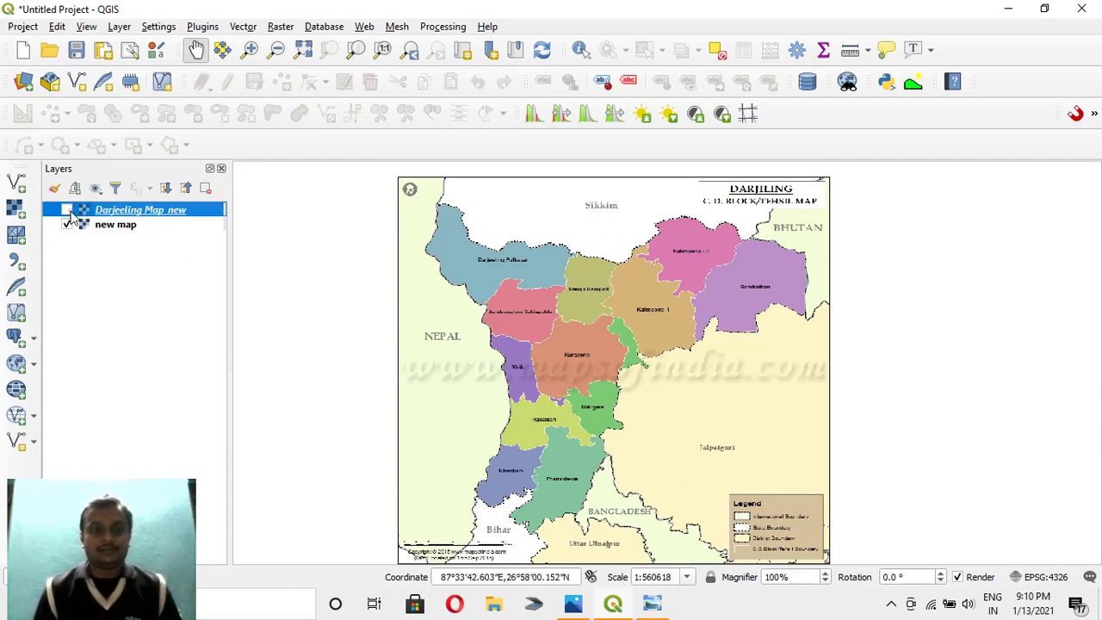
pyautogui.scroll(2, 564, 250)
pyautogui.scroll(-2, 560, 256)
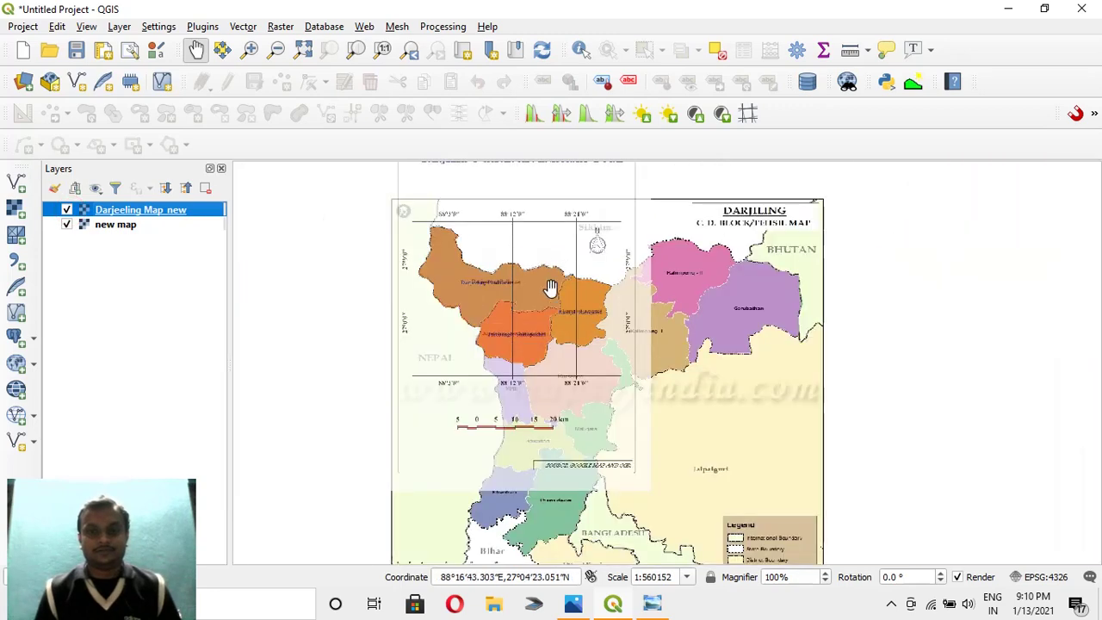
pyautogui.scroll(1, 551, 290)
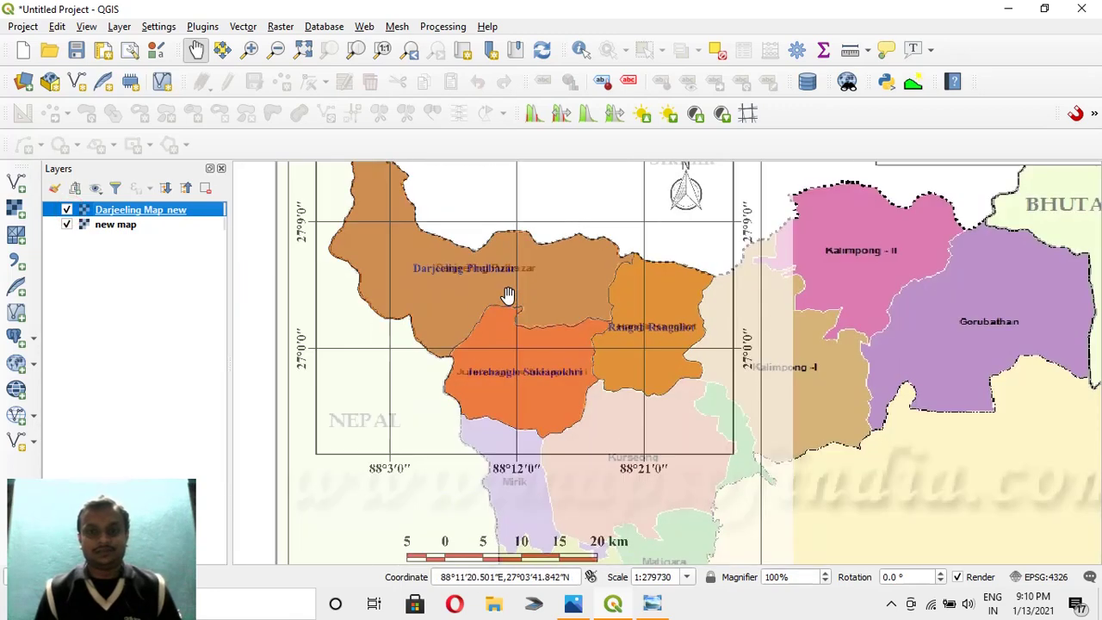
# Step: Set the global opacity of the Darjeeling Map_new layer to 87.3 %, and check the overlay
pyautogui.rightClick(147, 208)
pyautogui.click(223, 465)
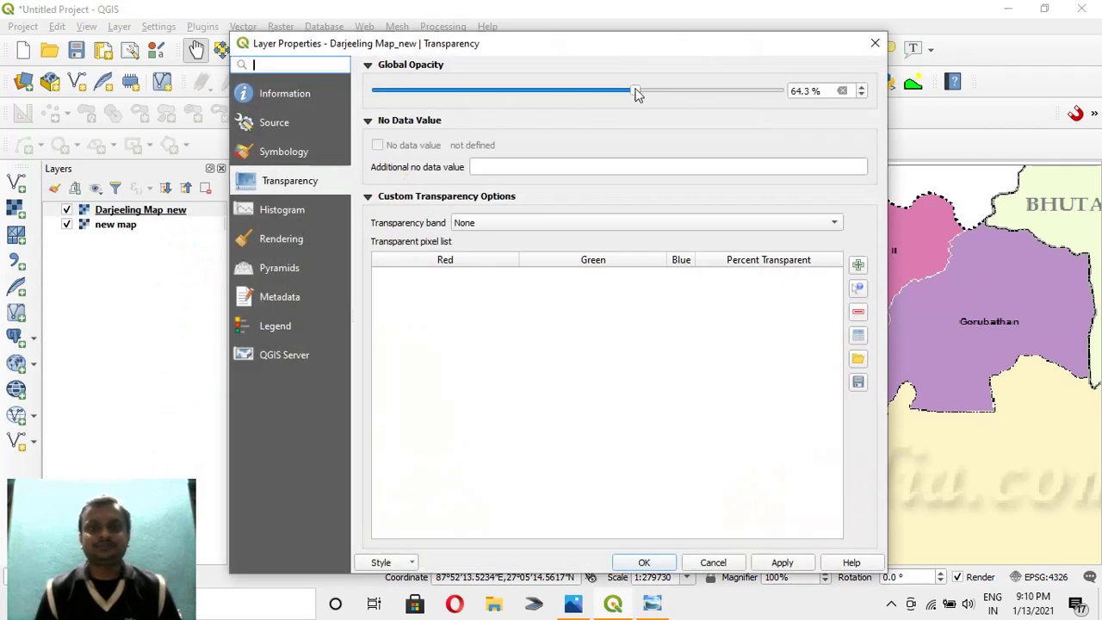
pyautogui.moveTo(636, 93); pyautogui.dragTo(730, 93)
pyautogui.click(777, 562)
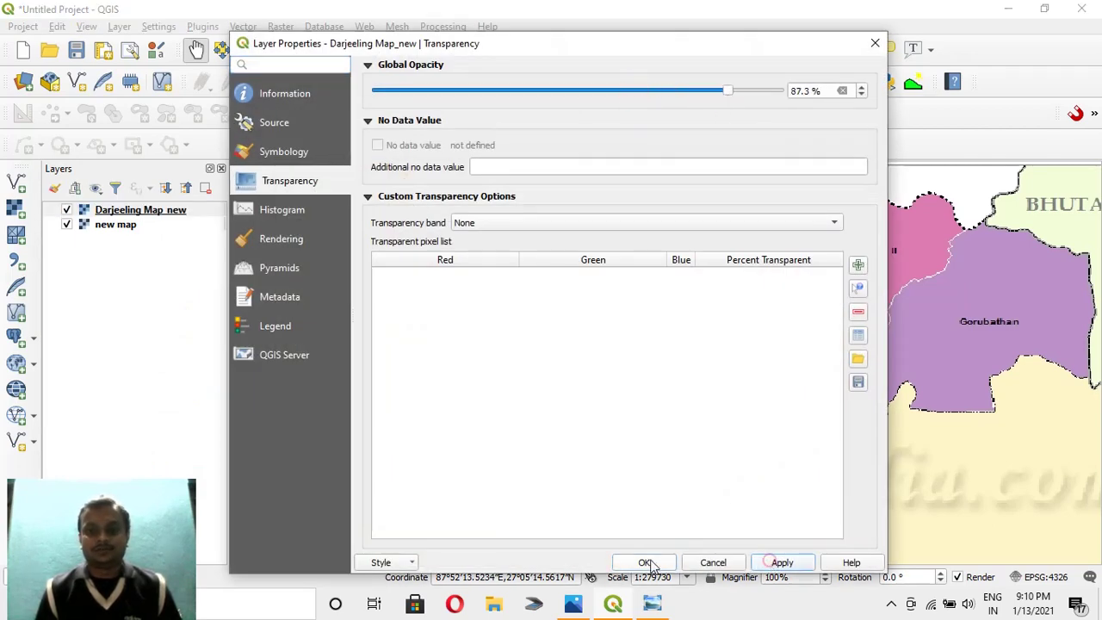
pyautogui.click(645, 561)
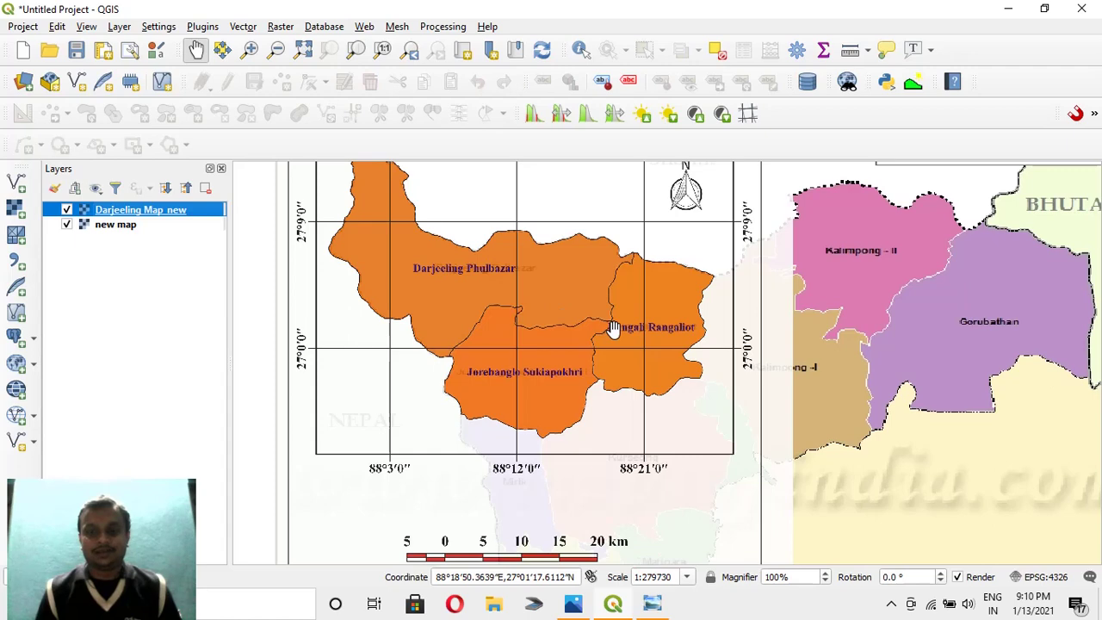
pyautogui.scroll(1, 613, 329)
pyautogui.scroll(-1, 597, 327)
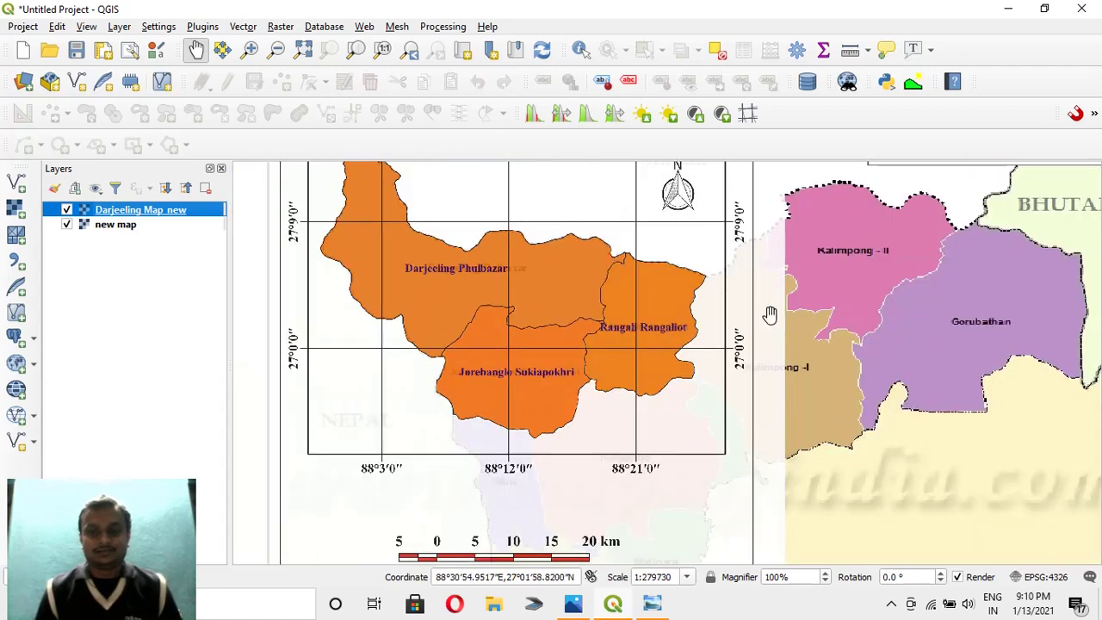
# Step: Set the global opacity of the Darjeeling Map_new layer to 71.5 %, and check the overlay on the tehsil map
pyautogui.rightClick(142, 216)
pyautogui.click(182, 467)
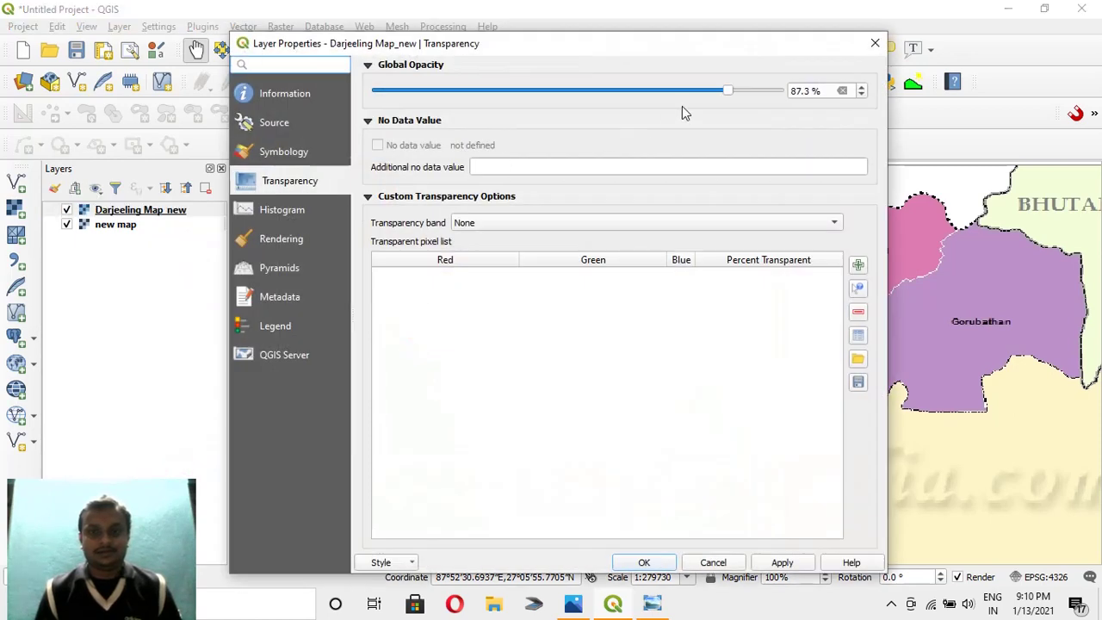
pyautogui.moveTo(727, 90); pyautogui.dragTo(663, 90)
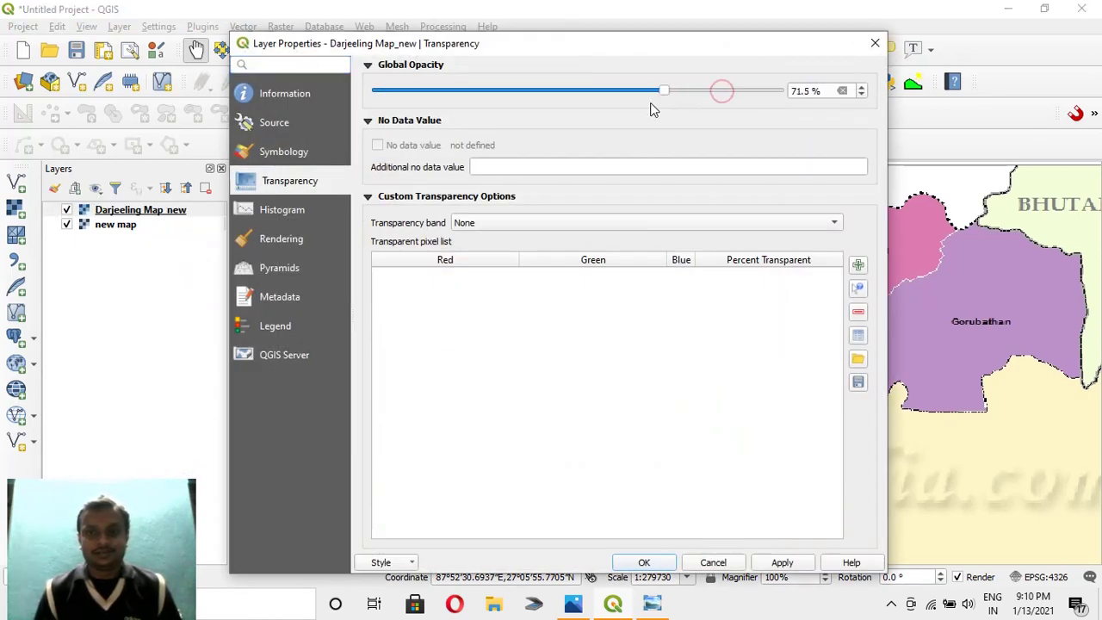
pyautogui.click(643, 562)
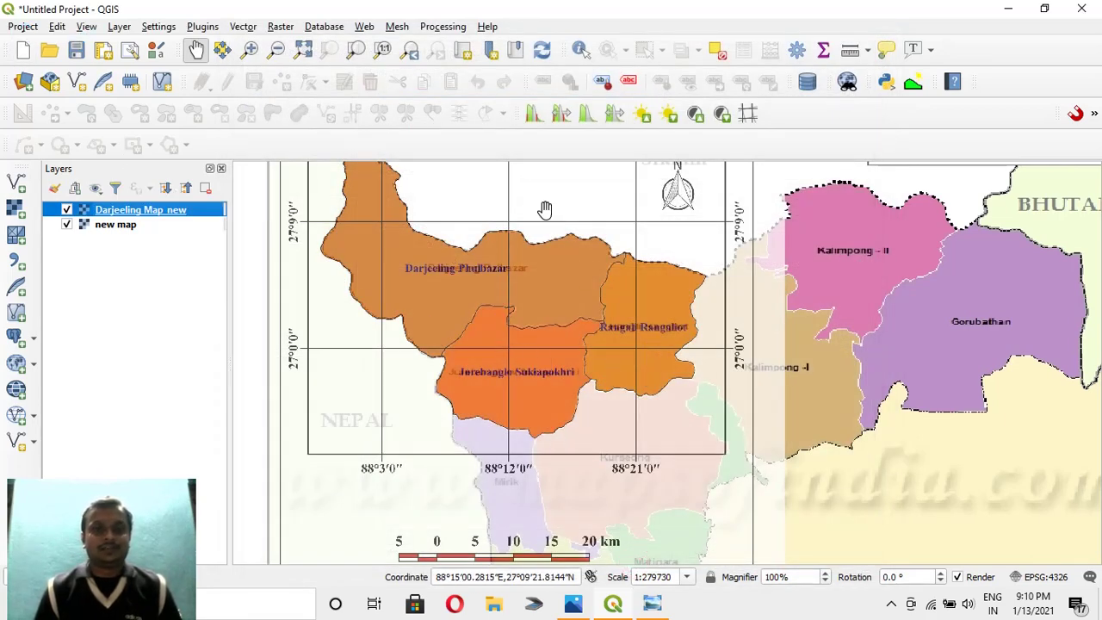
pyautogui.scroll(-1, 579, 282)
pyautogui.scroll(1, 541, 252)
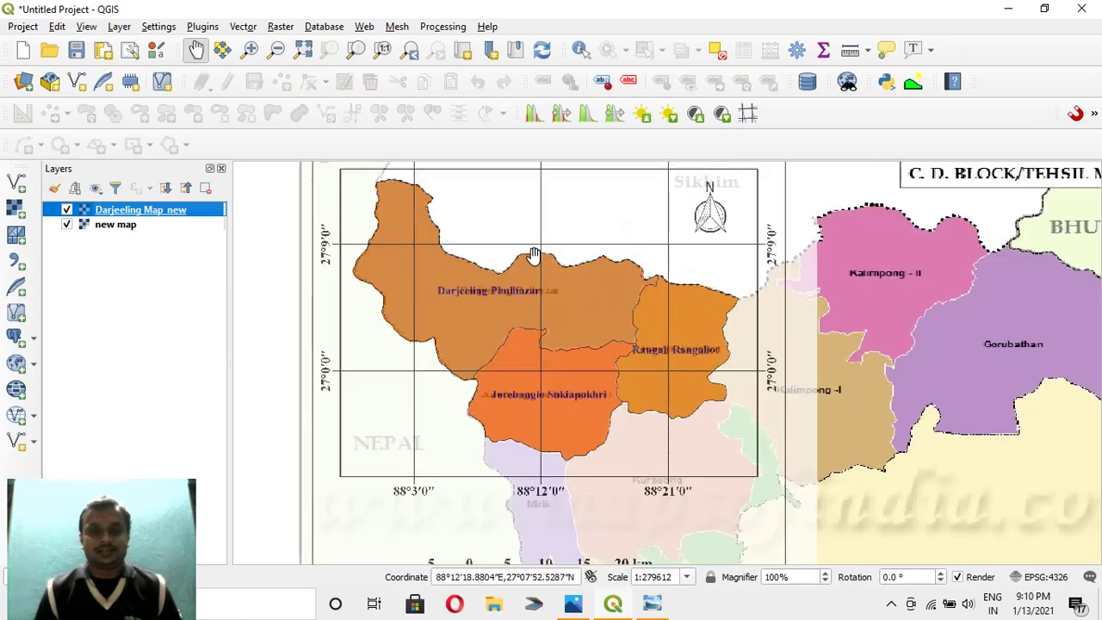
# Step: Save the project as a QGZ file named Work Sheet in the practice work folder on the Desktop
pyautogui.click(24, 27)
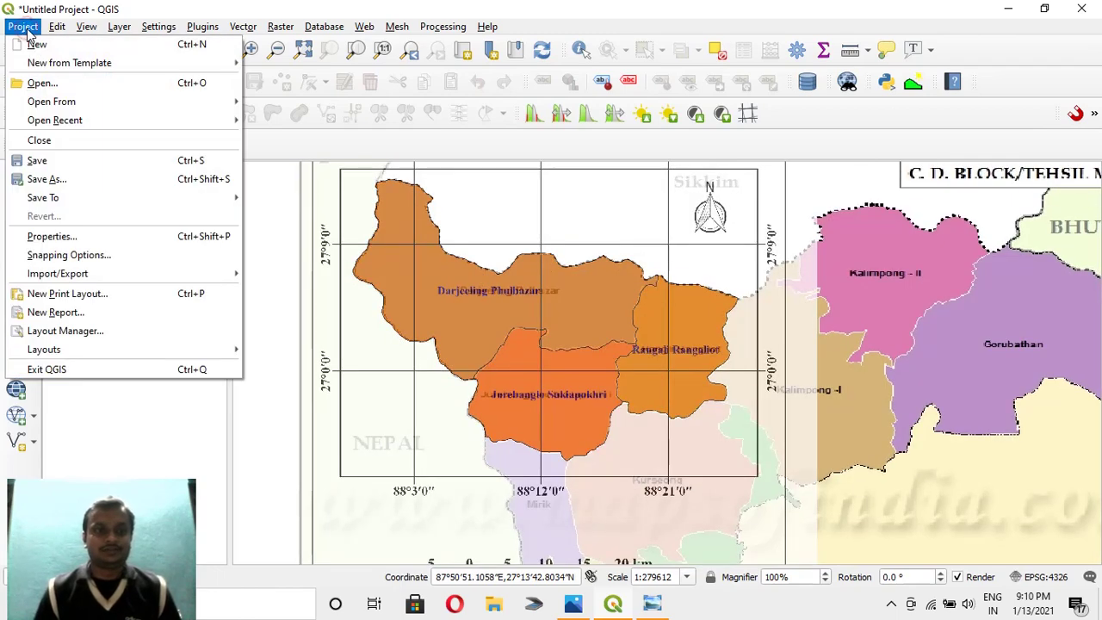
pyautogui.click(53, 160)
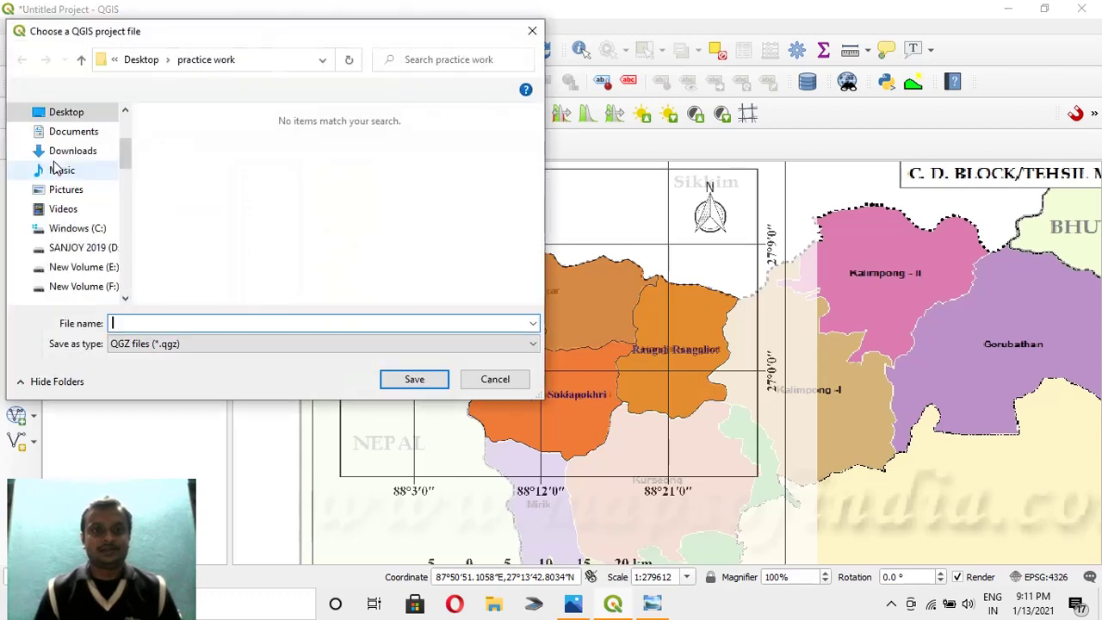
pyautogui.moveTo(128, 34); pyautogui.dragTo(349, 77)
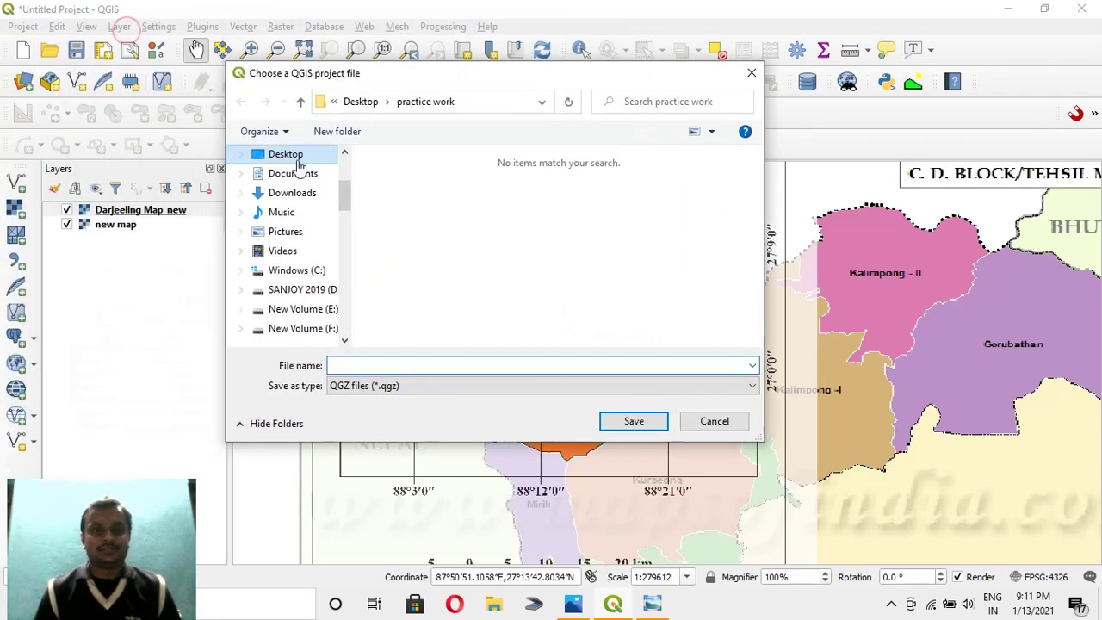
pyautogui.click(291, 161)
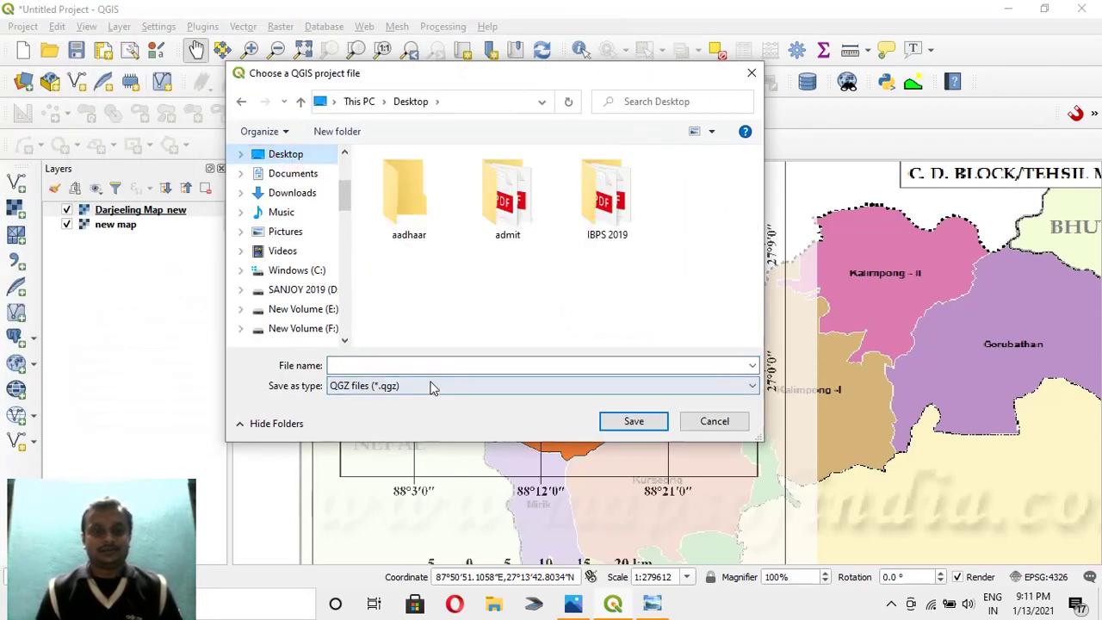
pyautogui.click(433, 364)
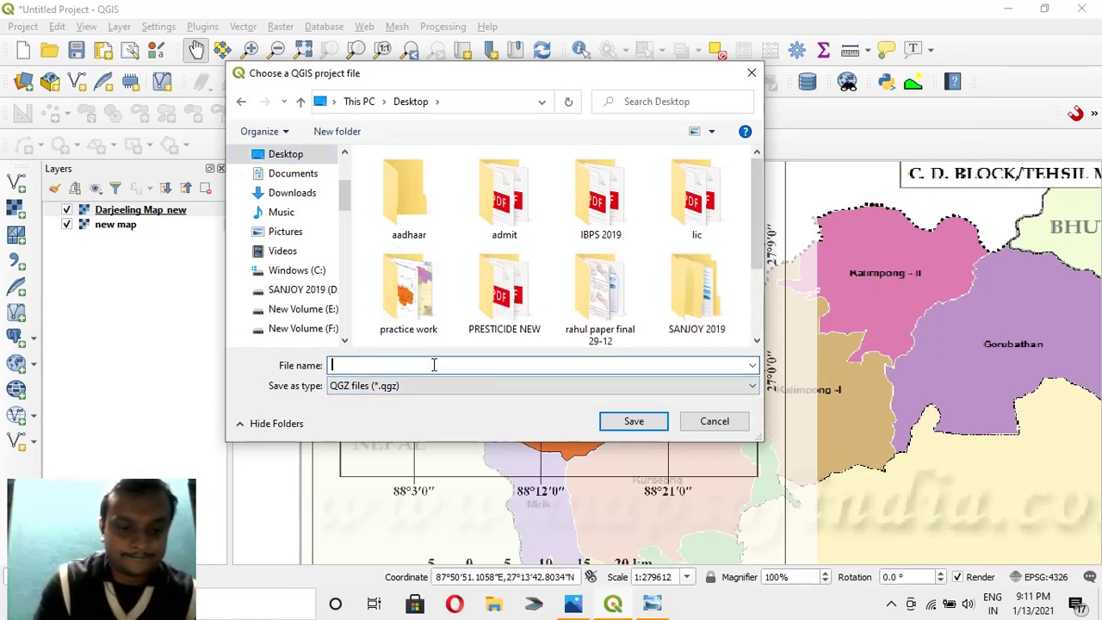
pyautogui.write('Wo')
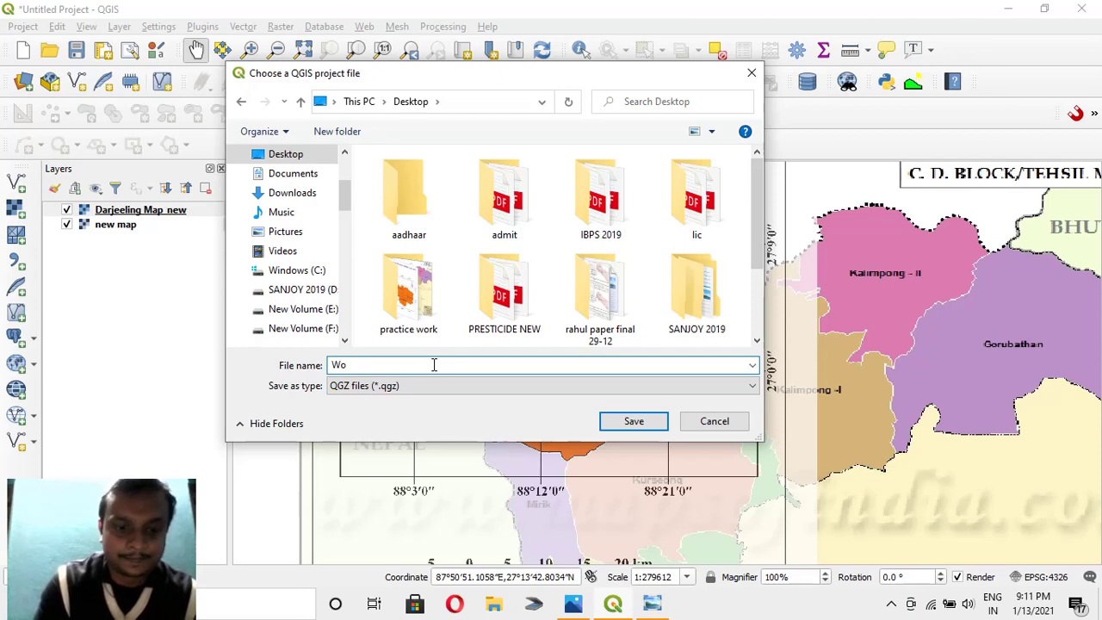
pyautogui.write('rk S')
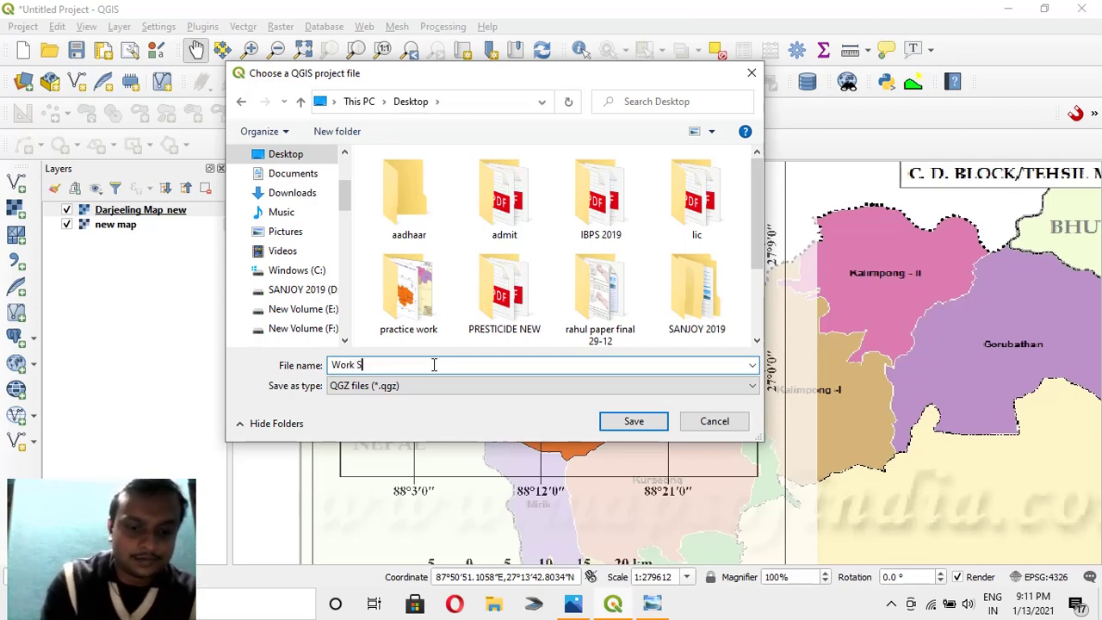
pyautogui.write('heet')
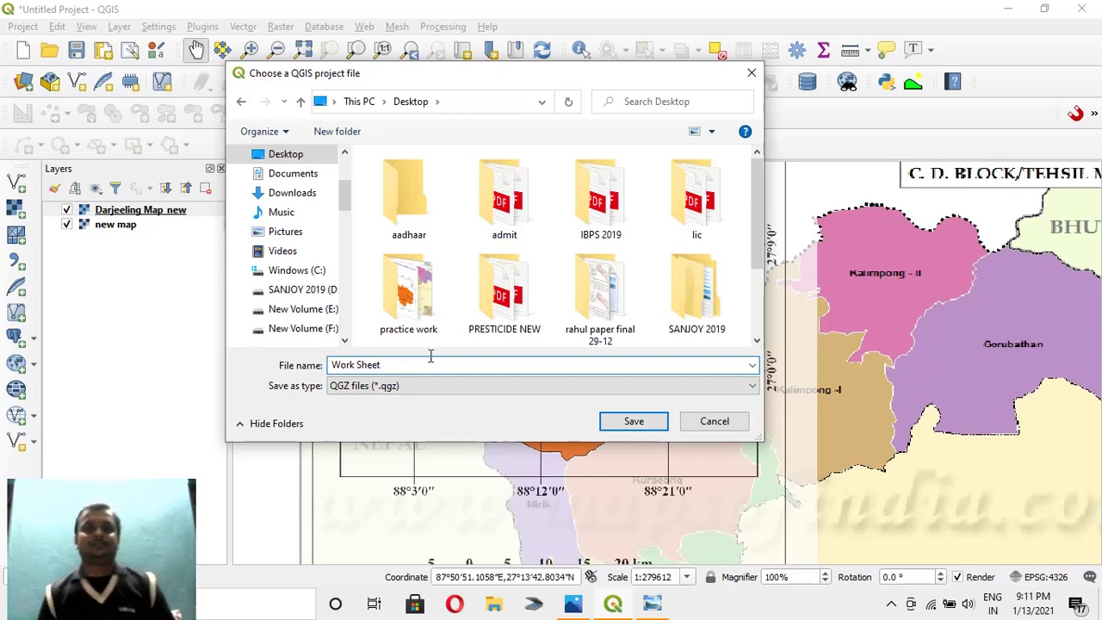
pyautogui.click(411, 329)
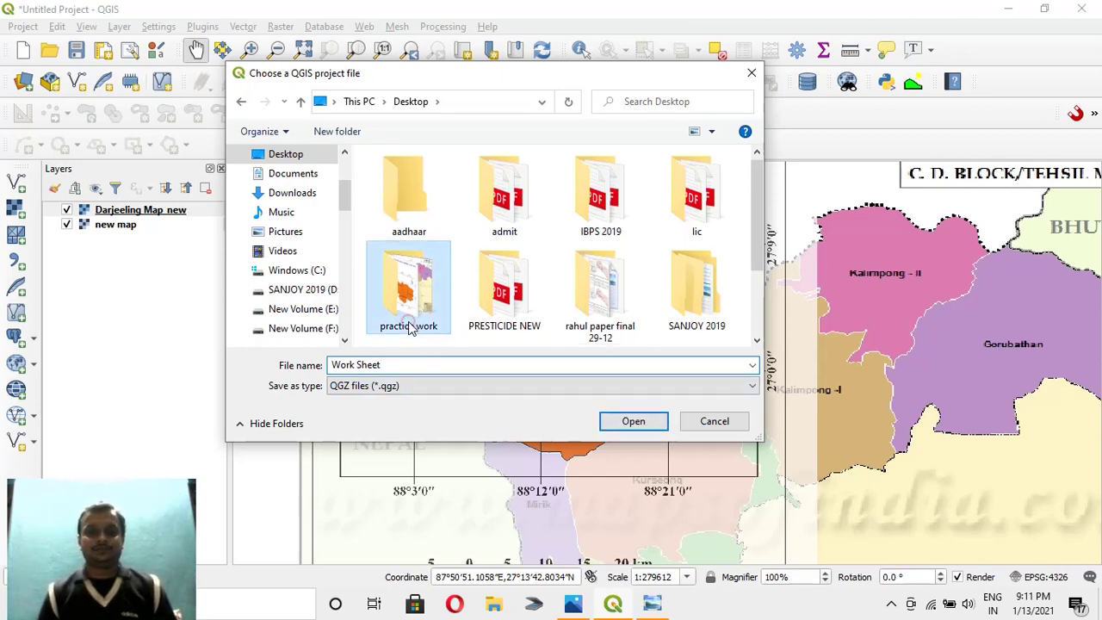
pyautogui.doubleClick(411, 329)
pyautogui.click(634, 421)
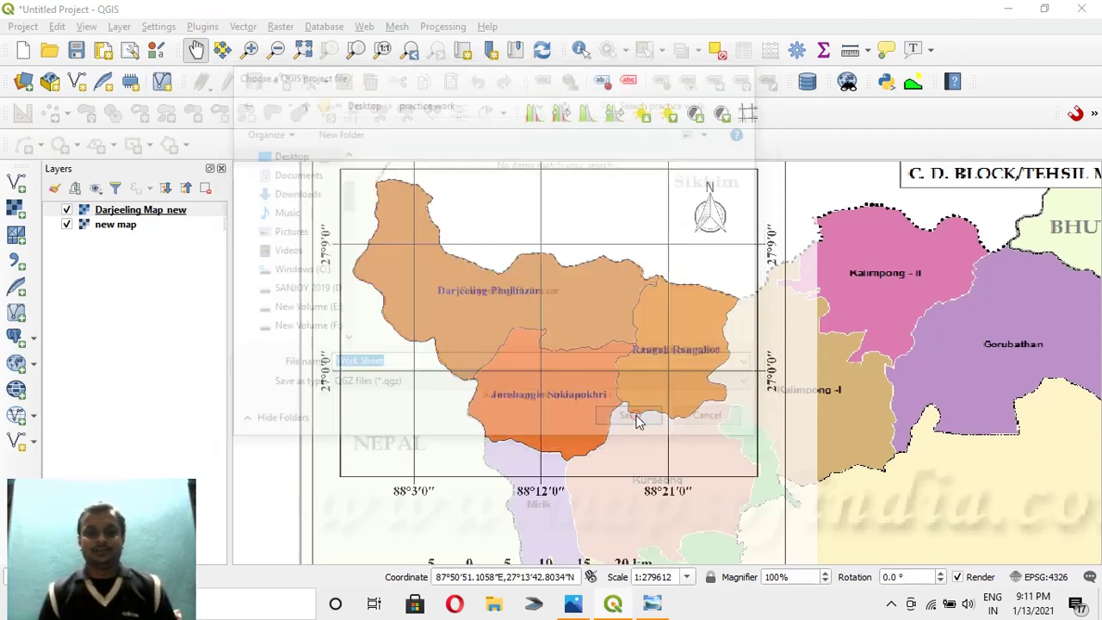
# Step: Close QGIS and the Photos viewer showing darjiling-tehsil-map.jpg
pyautogui.scroll(-2, 580, 291)
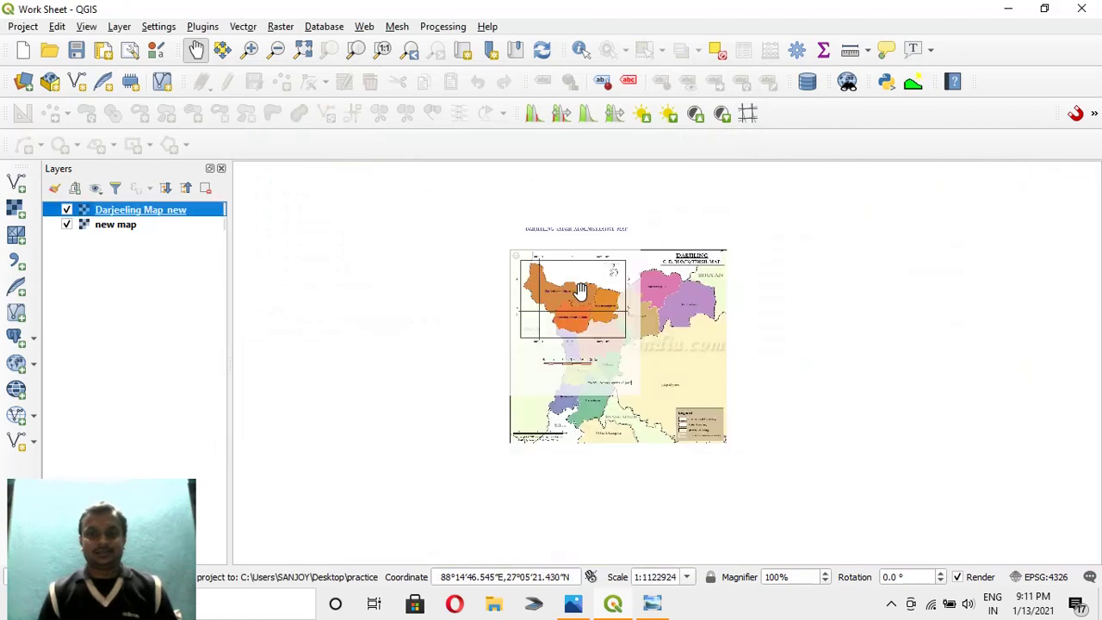
pyautogui.scroll(1, 581, 291)
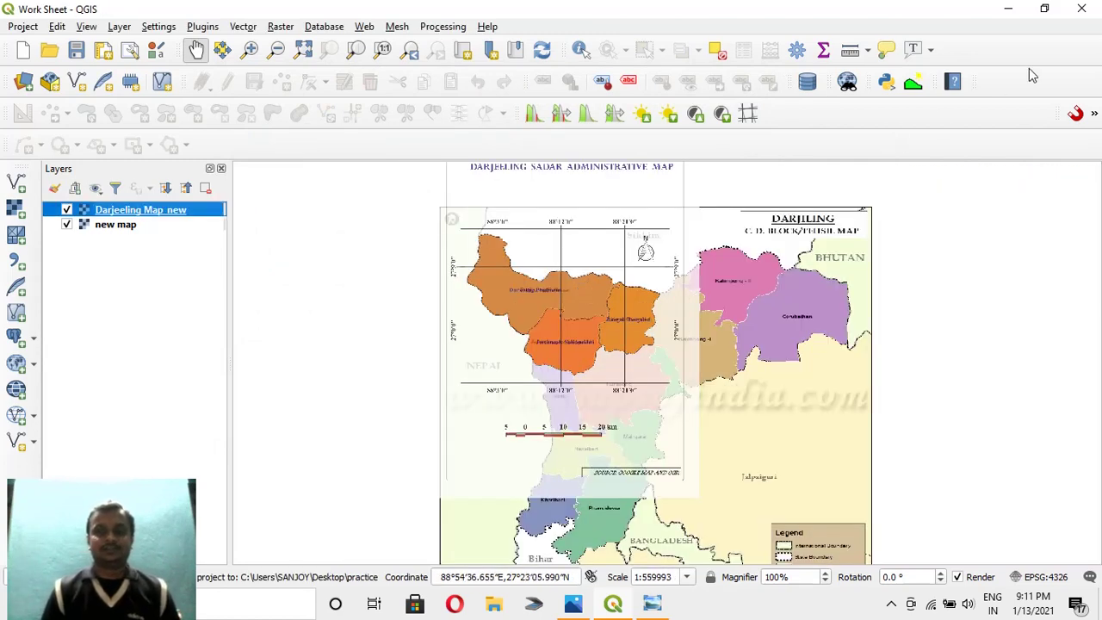
pyautogui.click(1075, 12)
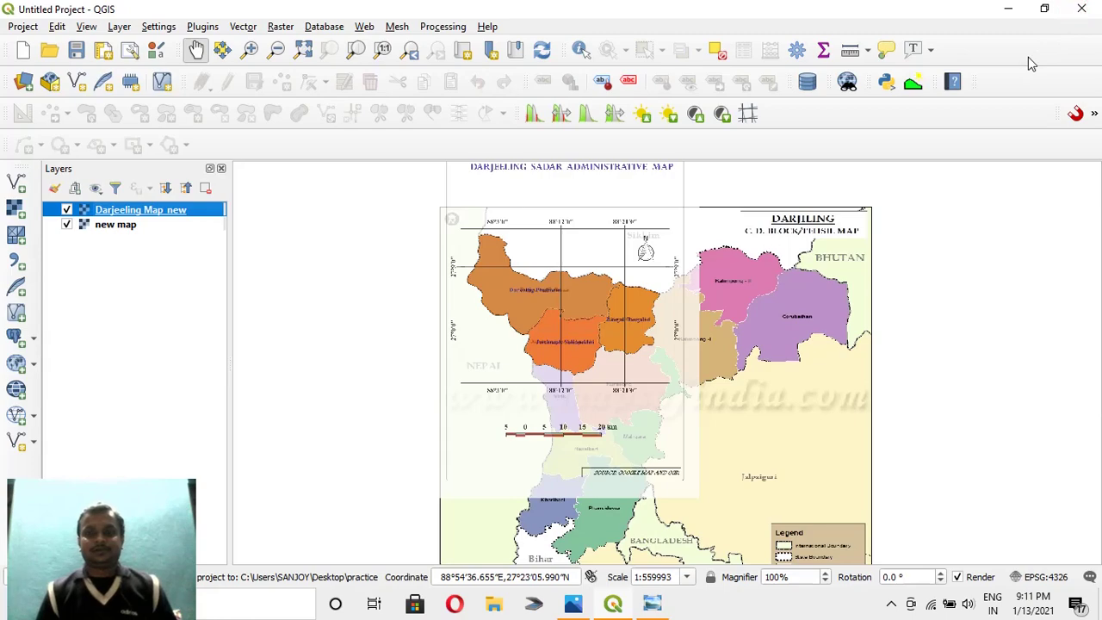
pyautogui.click(1080, 11)
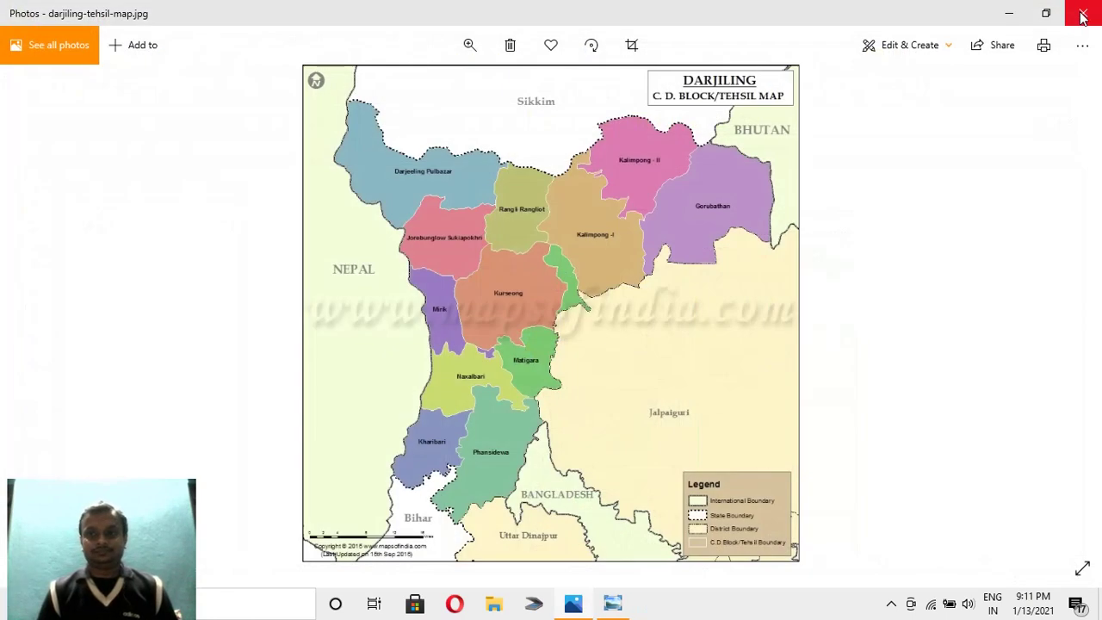
pyautogui.click(1080, 10)
pyautogui.click(1080, 12)
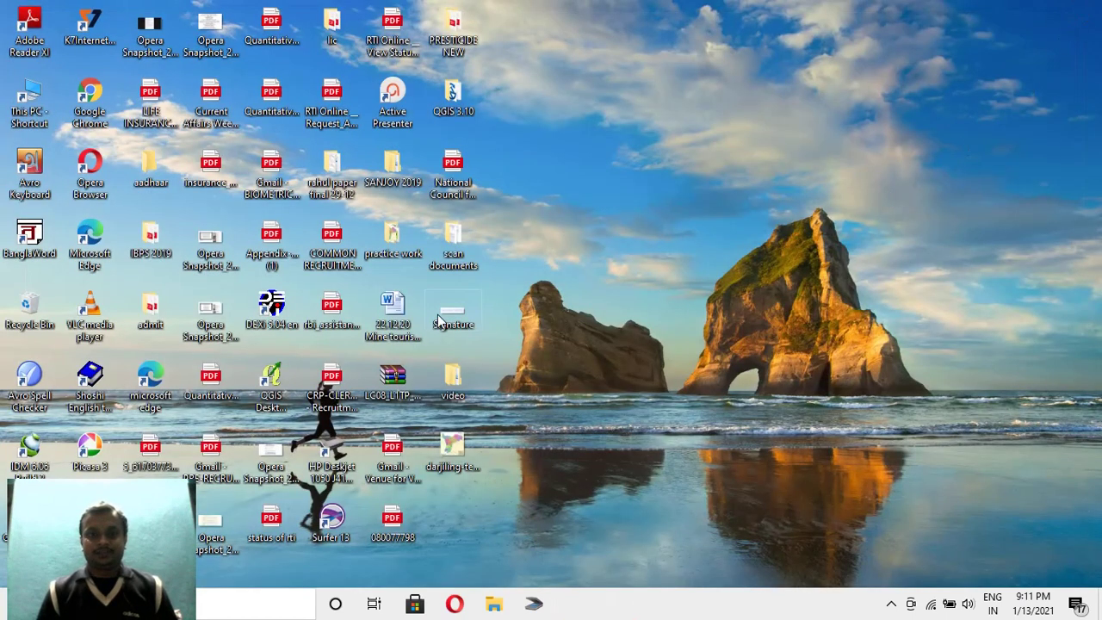
# Step: Look up the saved Work Sheet project file in the practice work folder, and minimize the folder window
pyautogui.doubleClick(394, 241)
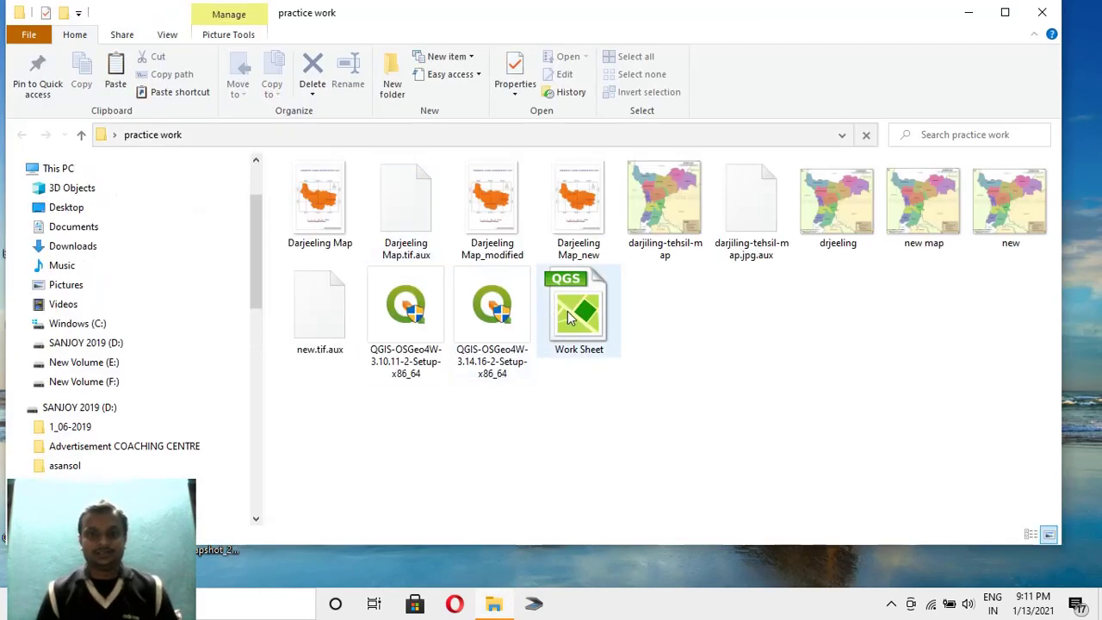
pyautogui.doubleClick(568, 318)
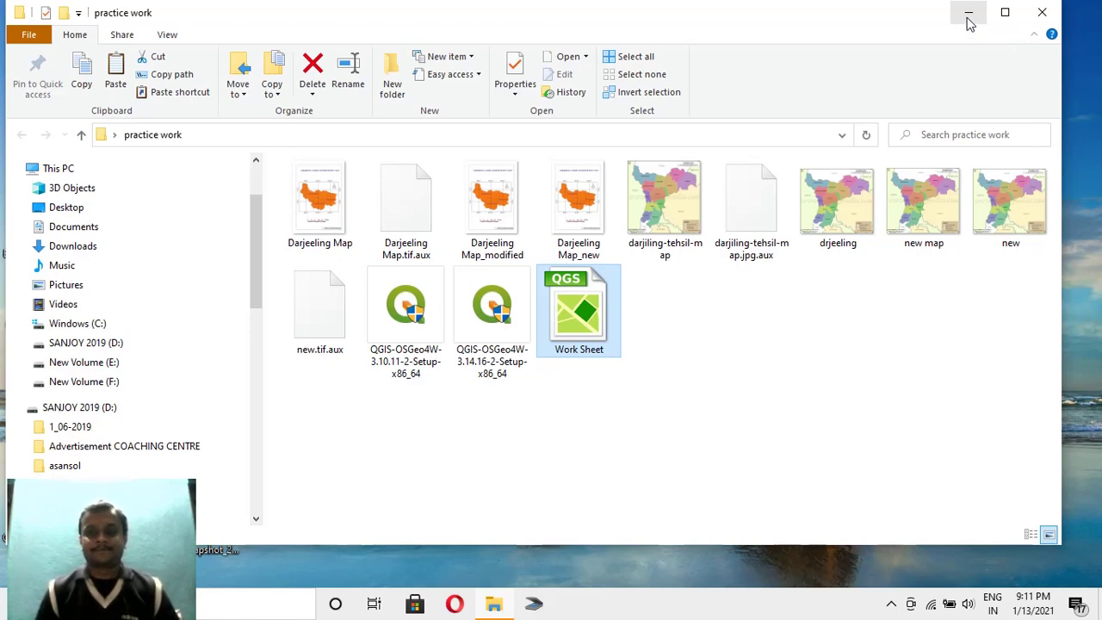
pyautogui.click(967, 18)
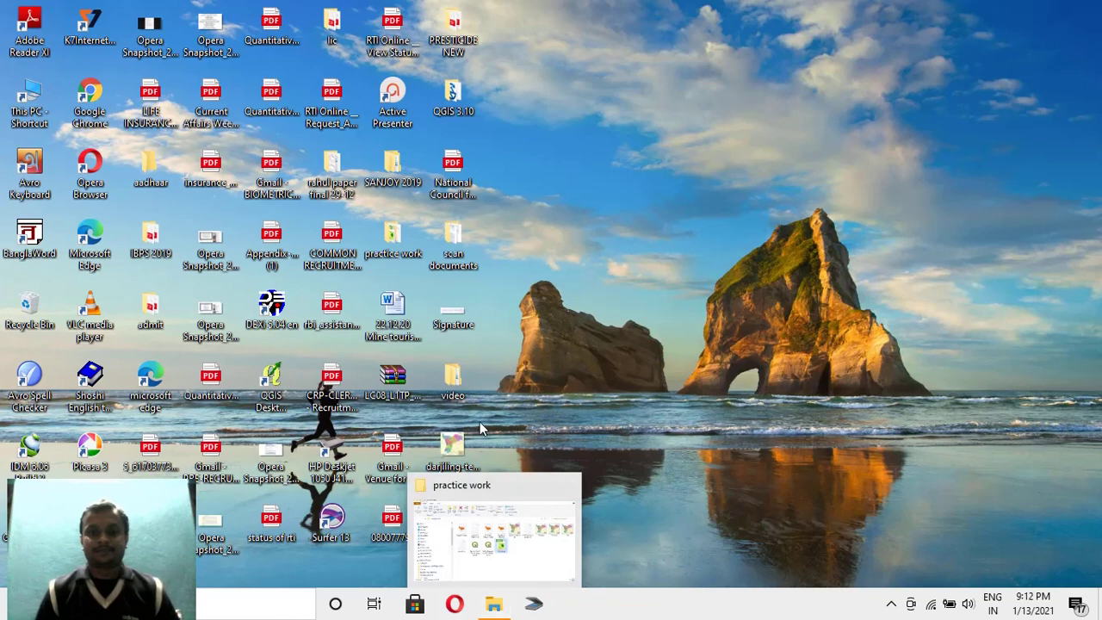
# Step: Open the Work Sheet project from the practice work folder in QGIS, permanently allow its network access, and minimize the folder window
pyautogui.click(494, 607)
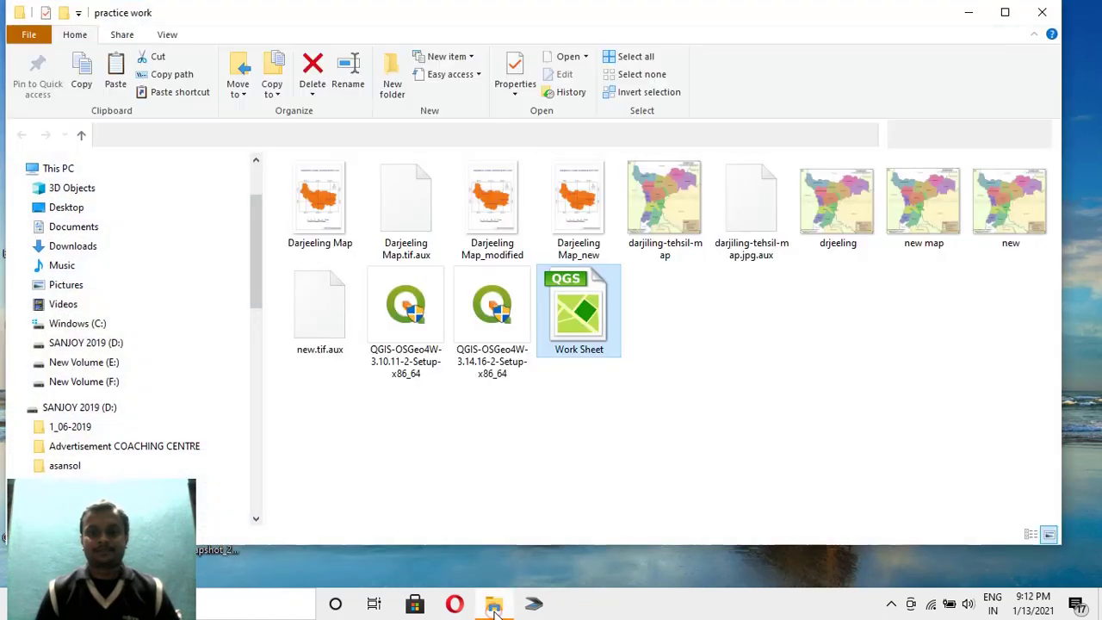
pyautogui.doubleClick(577, 327)
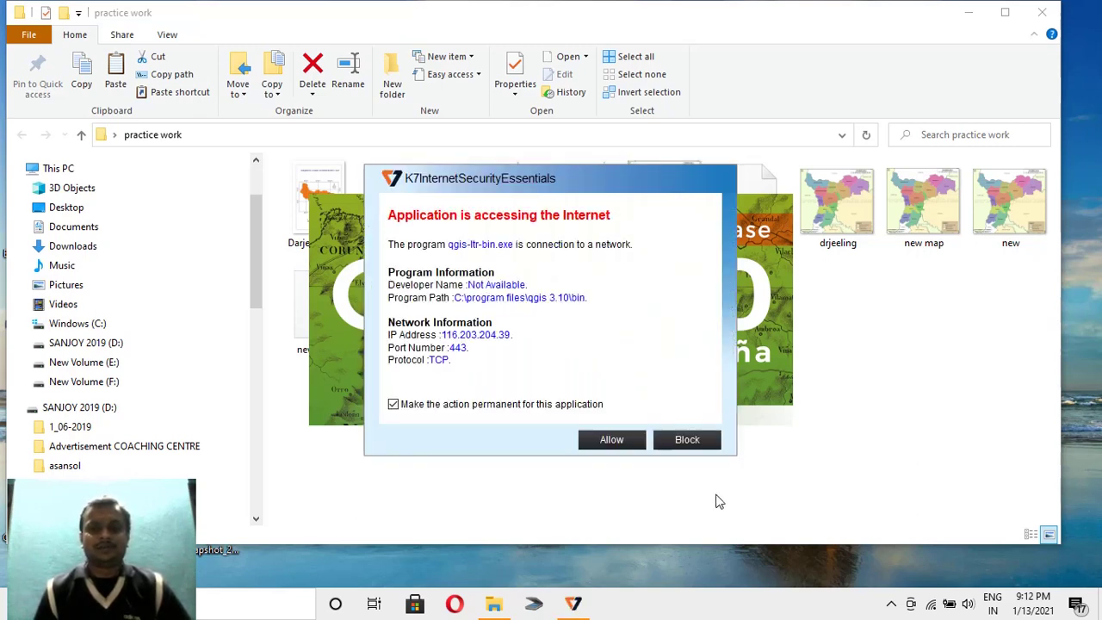
pyautogui.click(613, 441)
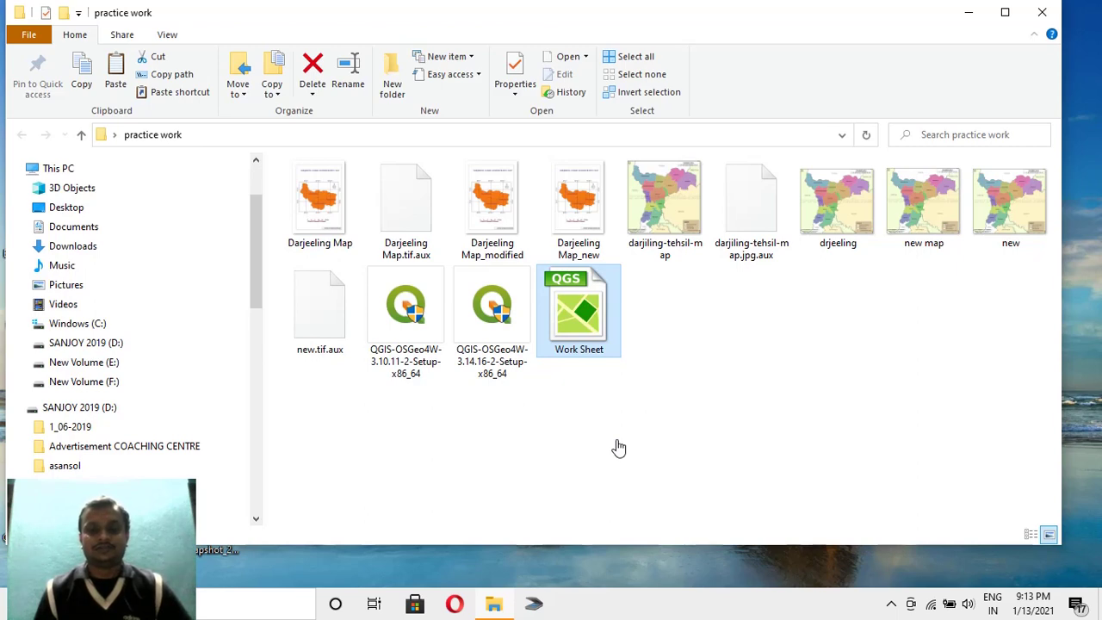
pyautogui.click(969, 18)
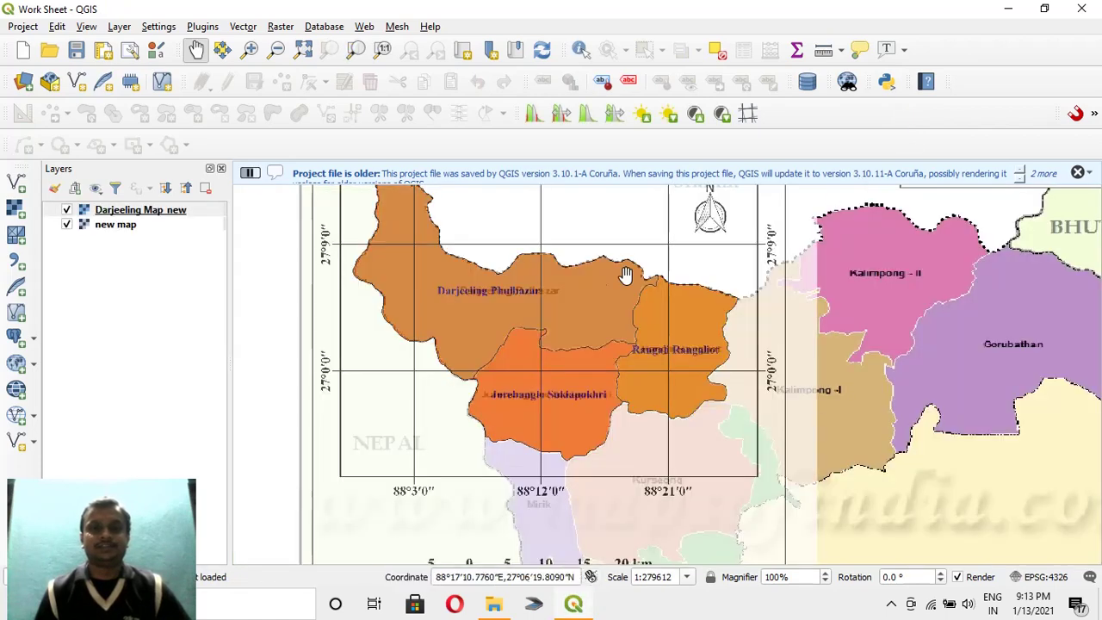
# Step: Check the reopened overlay at different scales, and switch the Darjeeling Map_new layer's visibility off and back on to compare the maps
pyautogui.scroll(-2, 609, 283)
pyautogui.scroll(2, 609, 284)
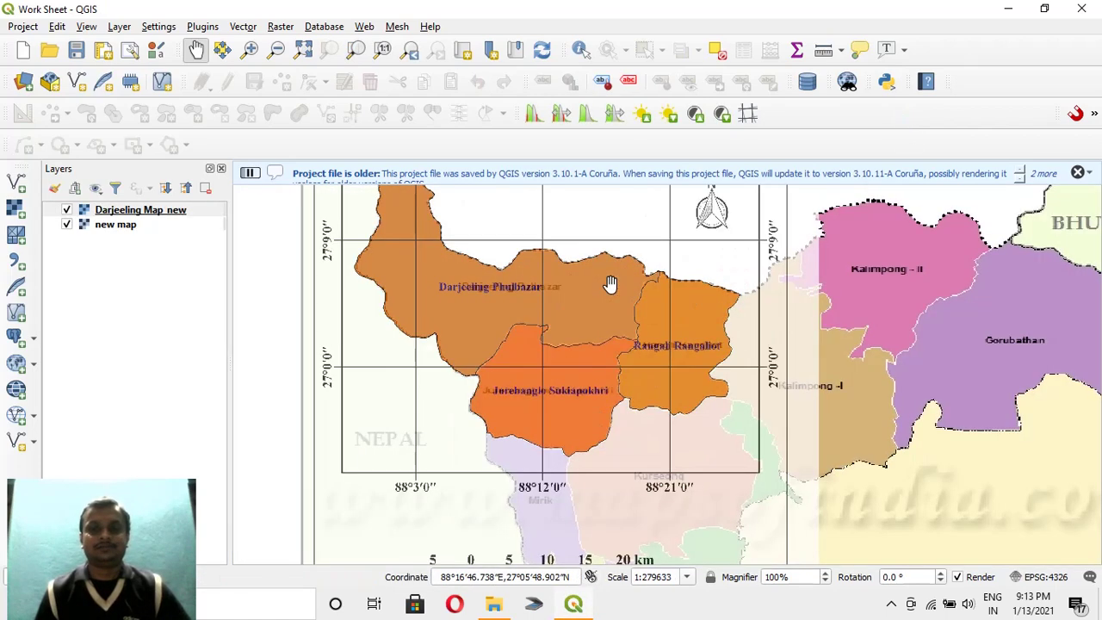
pyautogui.scroll(-1, 610, 284)
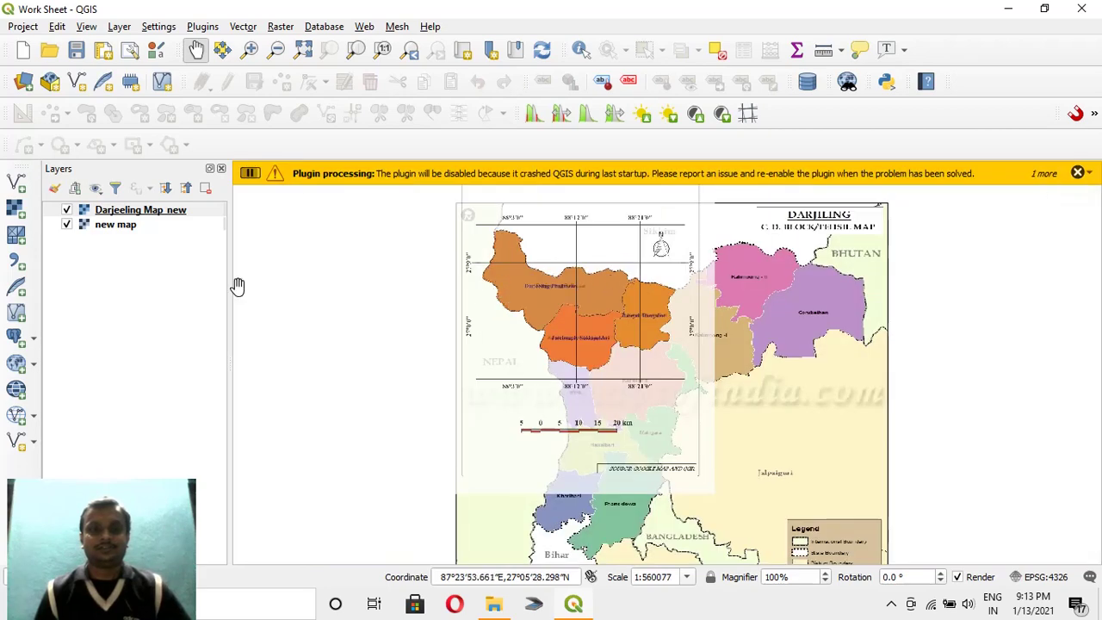
pyautogui.click(74, 223)
pyautogui.click(67, 210)
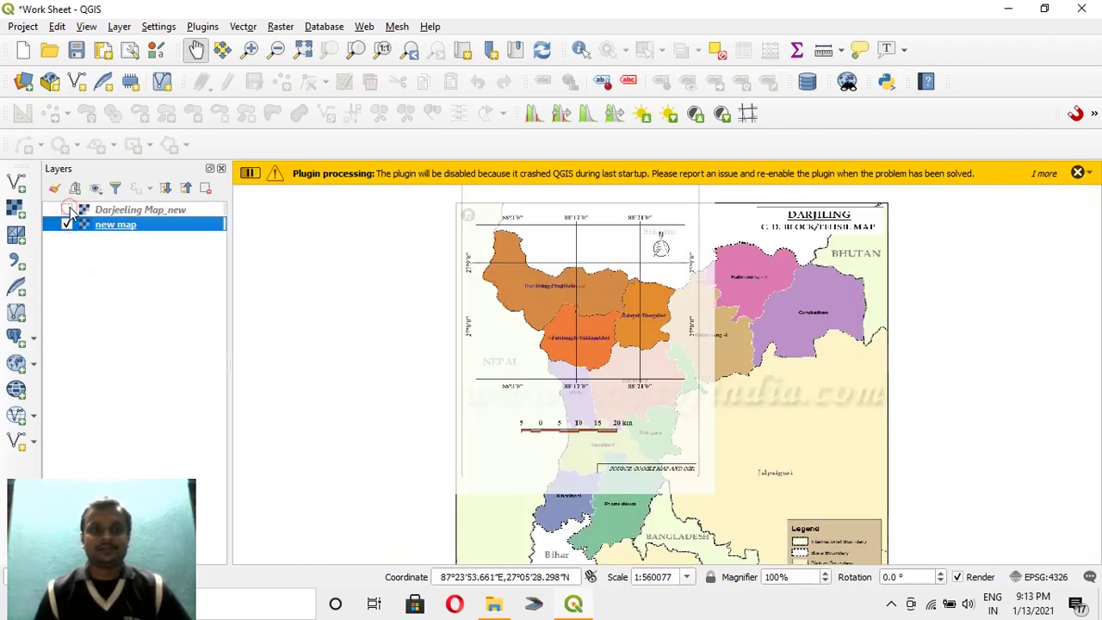
pyautogui.click(67, 210)
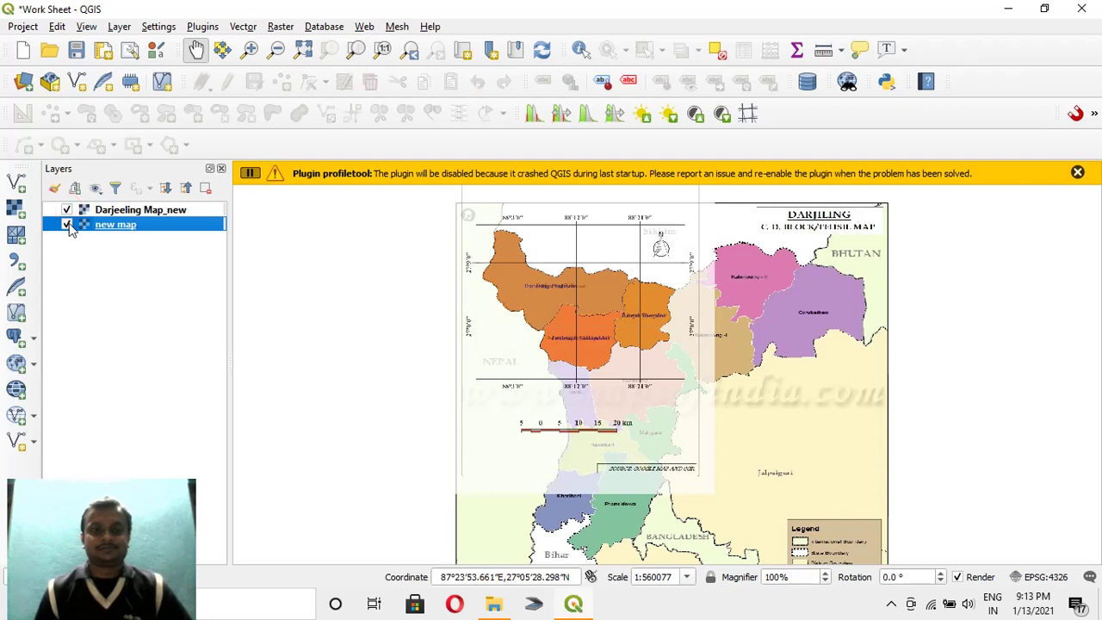